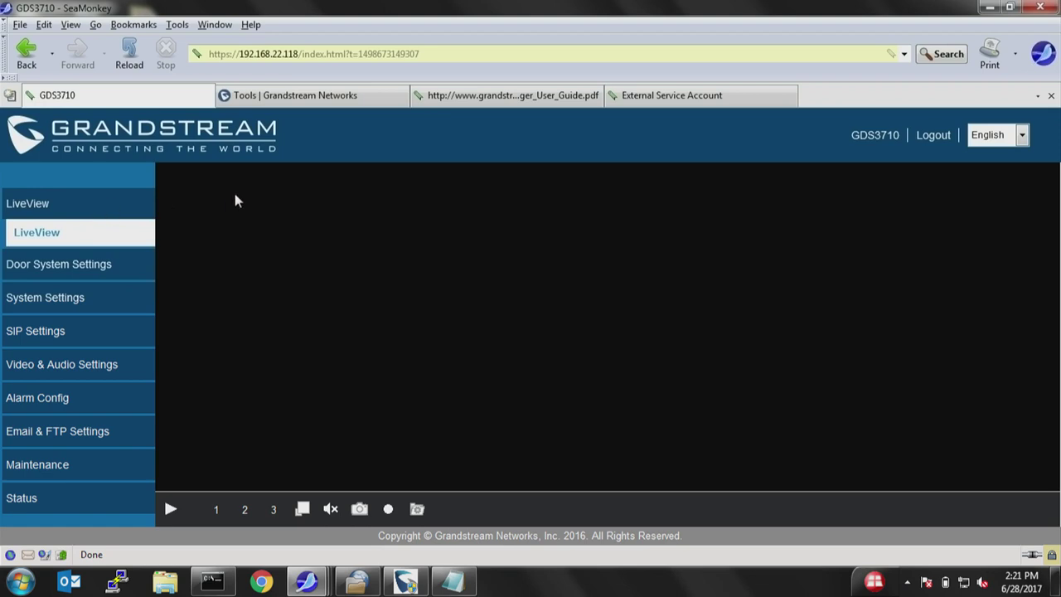
Play the live camera video at 1:1 original size and pan across it.
{"action": "left_click", "coordinate": [170, 509]}
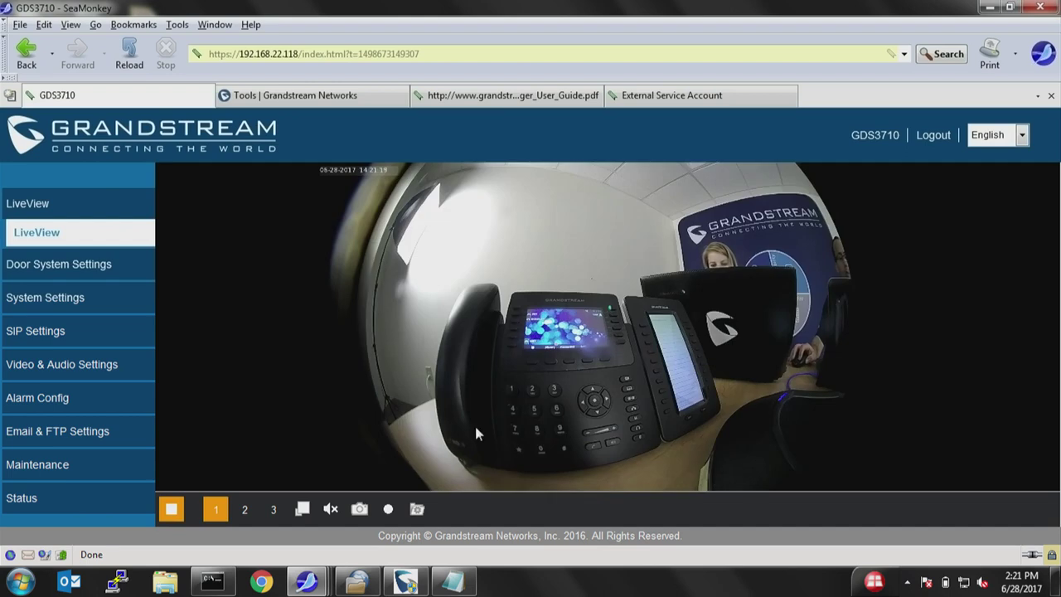
{"action": "left_click", "coordinate": [301, 509]}
{"action": "left_click", "coordinate": [1046, 282]}
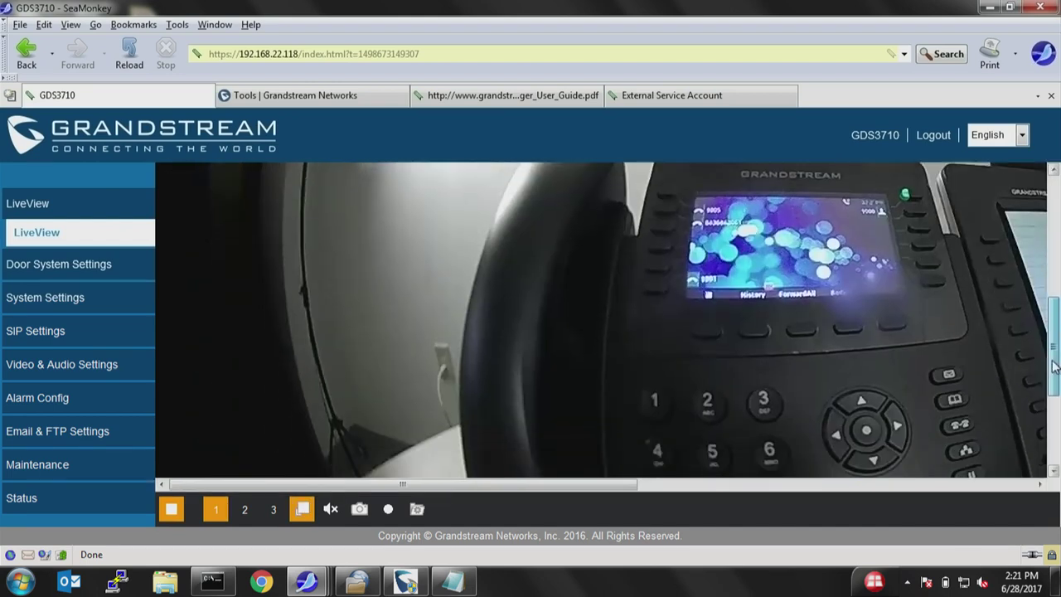
{"action": "left_click_drag", "start_coordinate": [614, 484], "coordinate": [810, 484]}
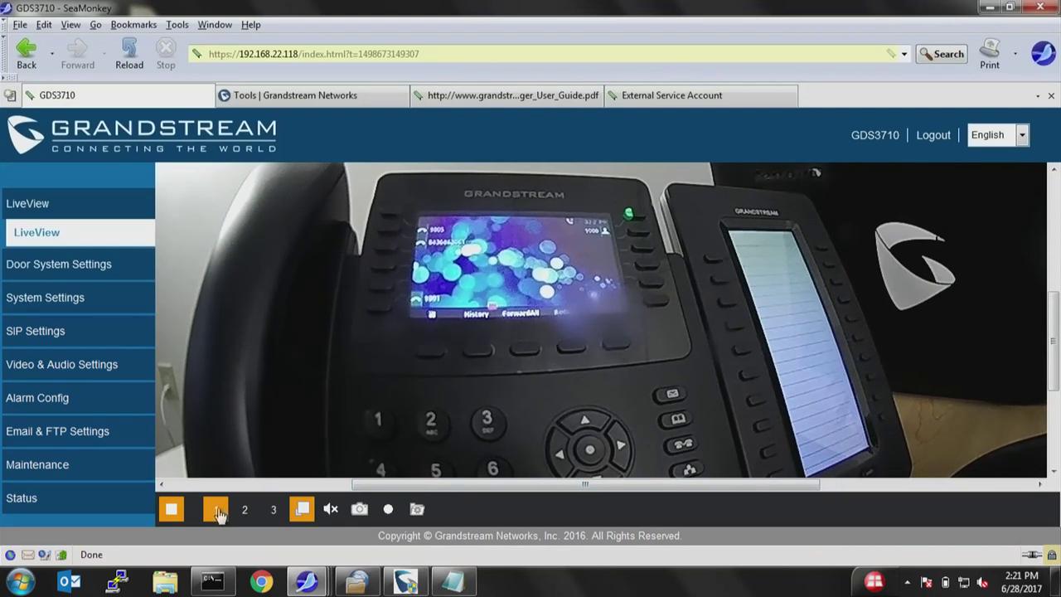
Switch to stream 3, fit it to the window, then return to stream 1.
{"action": "left_click", "coordinate": [273, 509]}
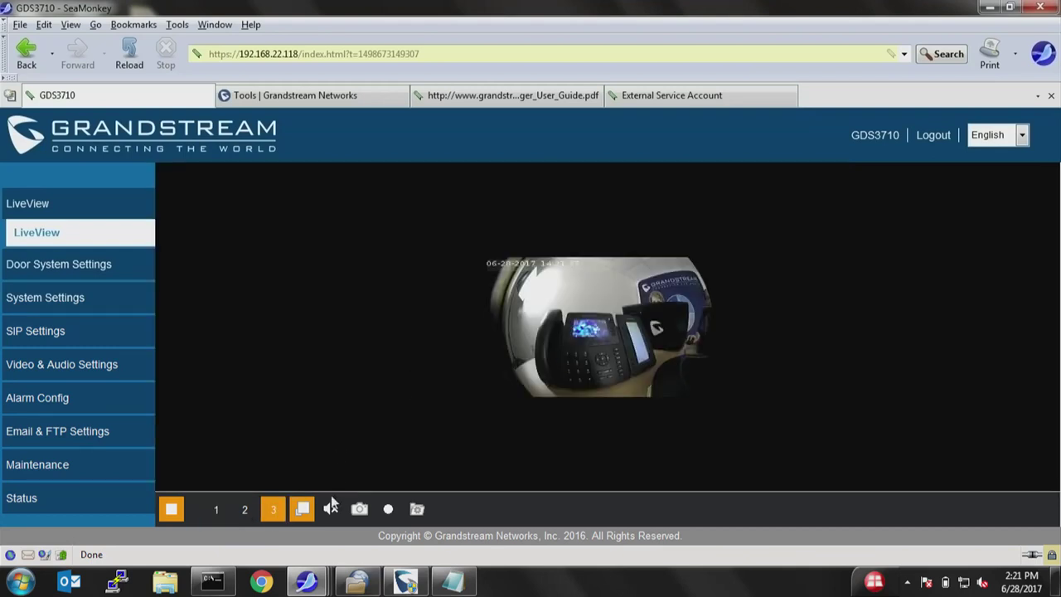
{"action": "left_click", "coordinate": [302, 509]}
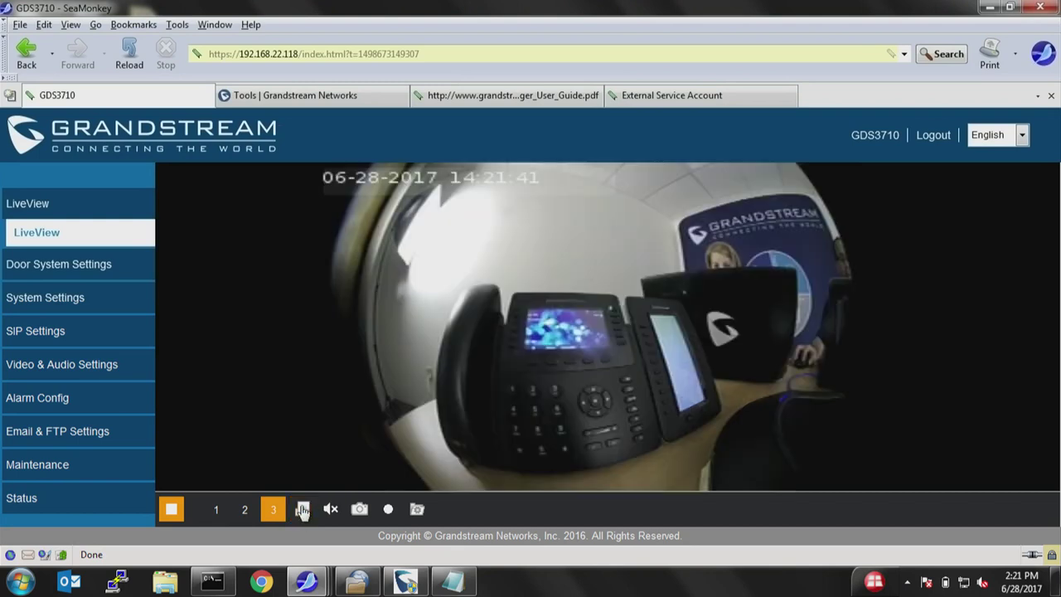
{"action": "left_click", "coordinate": [217, 511]}
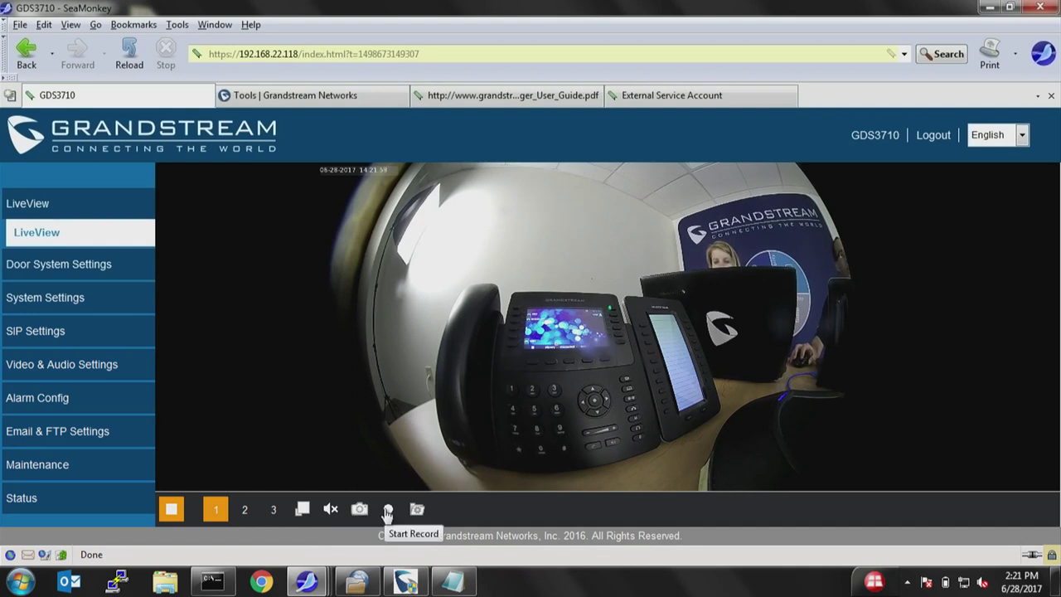
Confirm the local record path C:\ in Local Configuration.
{"action": "left_click", "coordinate": [388, 513]}
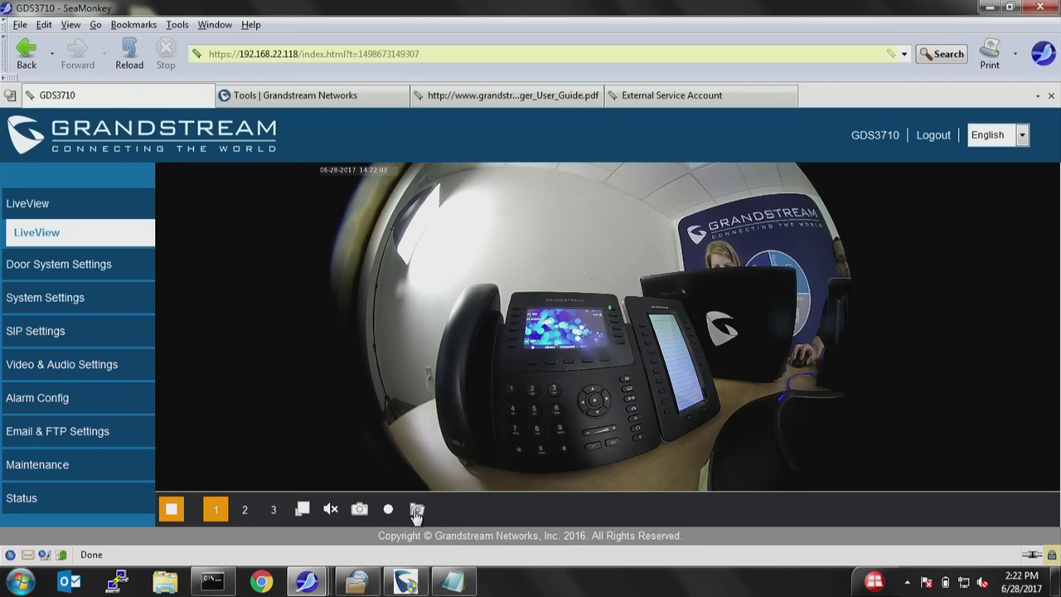
{"action": "left_click", "coordinate": [417, 511]}
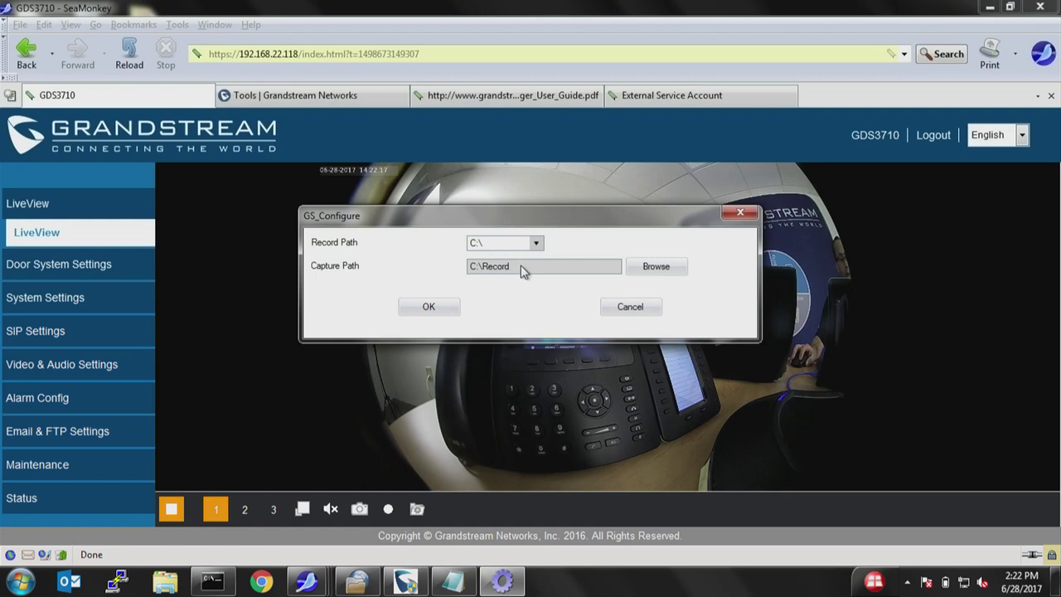
{"action": "left_click", "coordinate": [428, 307]}
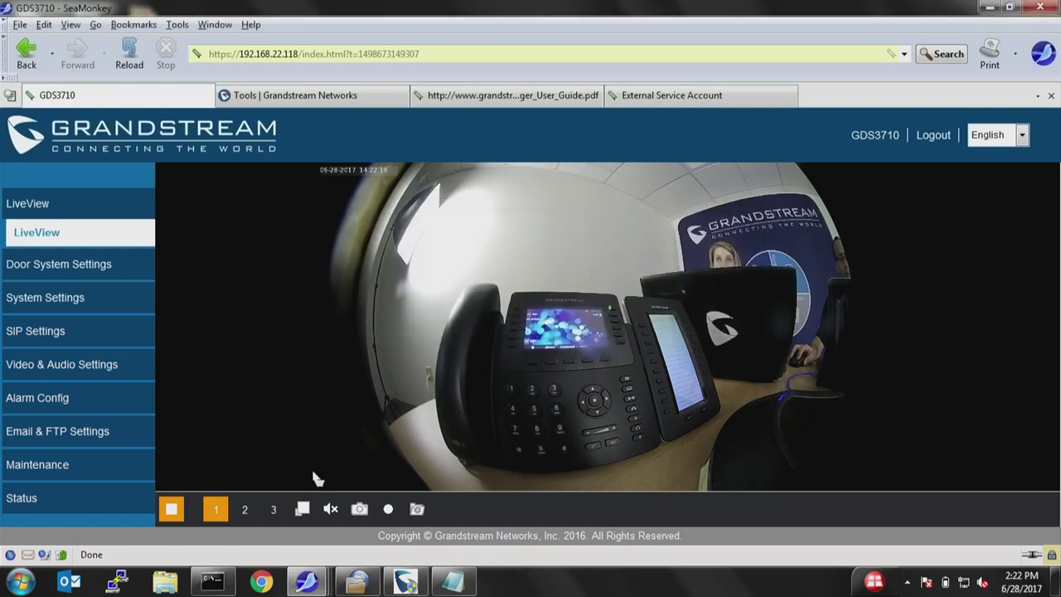
Record a short clip of the live video and bring up Windows Explorer.
{"action": "left_click", "coordinate": [387, 510]}
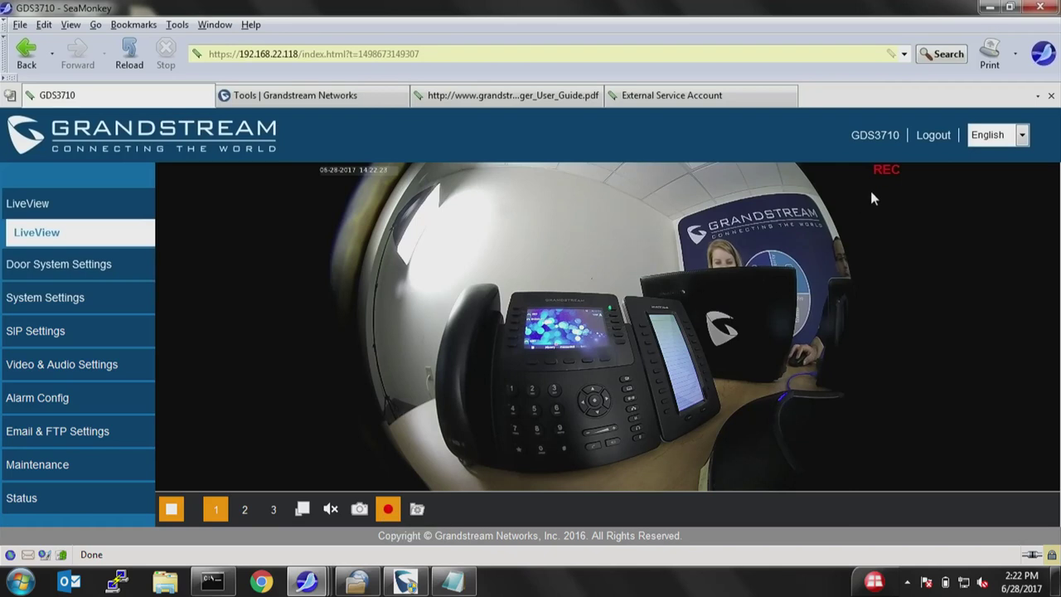
{"action": "left_click", "coordinate": [387, 510]}
{"action": "left_click", "coordinate": [165, 583]}
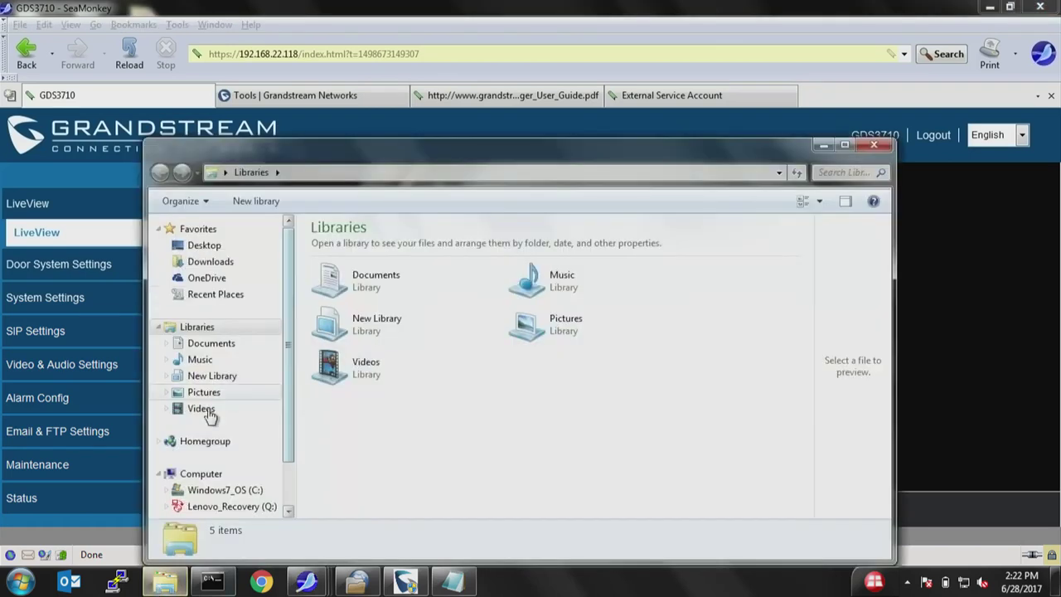
Browse to C:\Record\Normal\2017-06-28 to see the three clips, then minimize Explorer.
{"action": "left_click", "coordinate": [207, 492]}
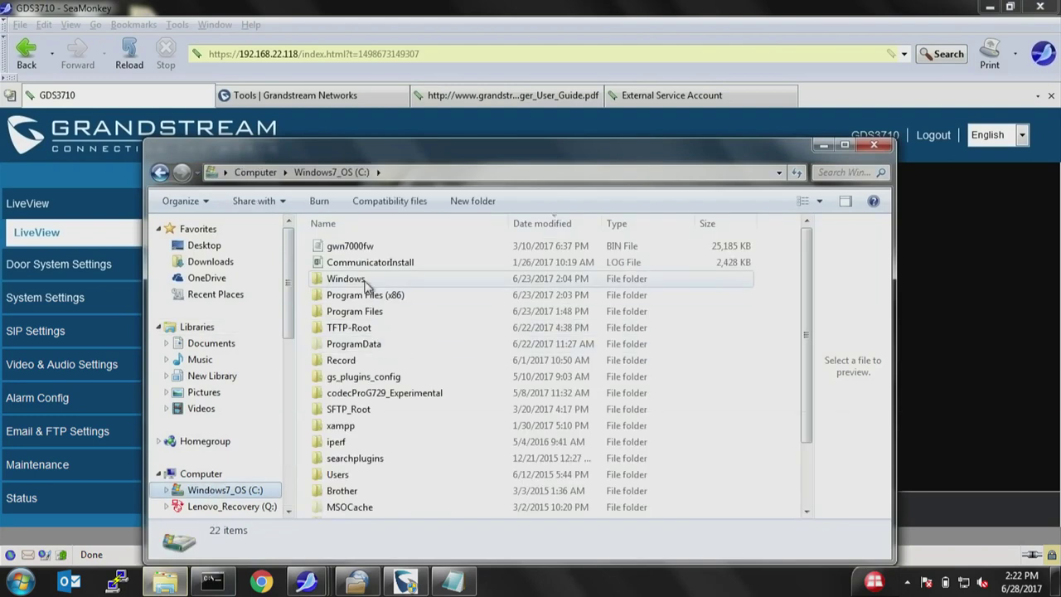
{"action": "double_click", "coordinate": [349, 362]}
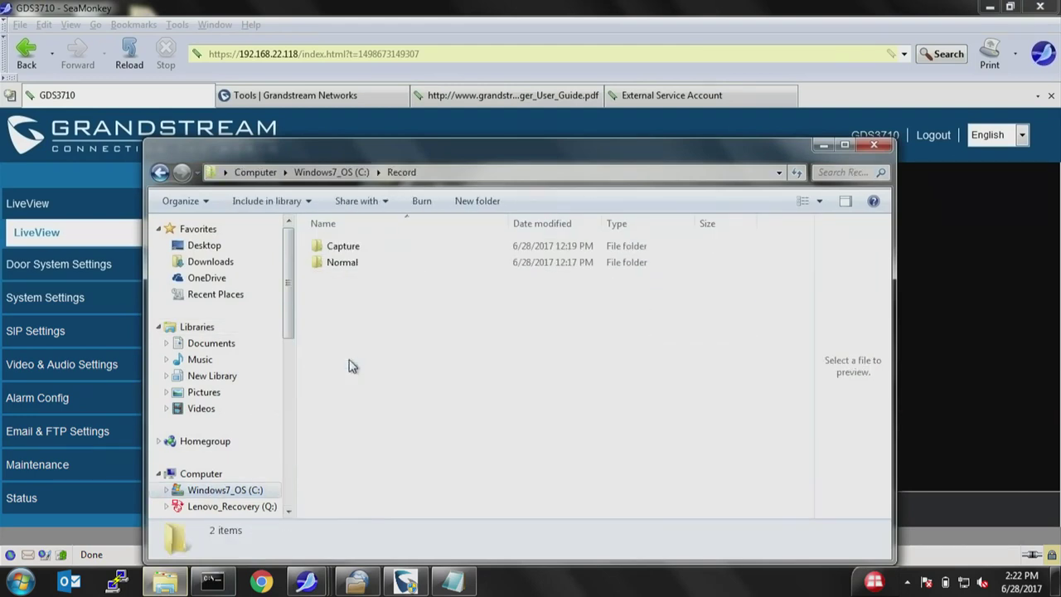
{"action": "double_click", "coordinate": [340, 267]}
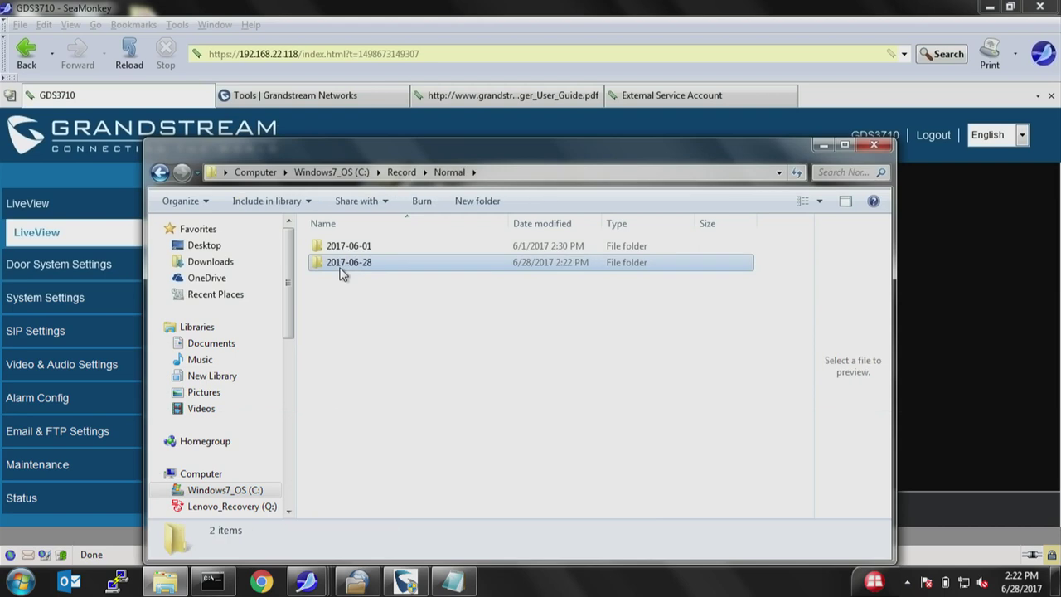
{"action": "left_click", "coordinate": [342, 274]}
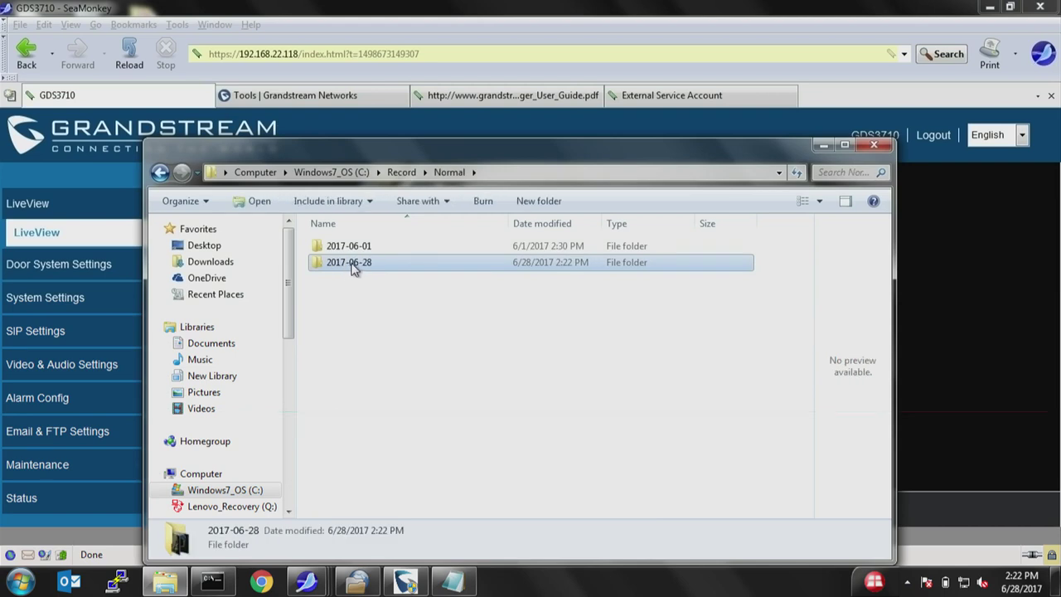
{"action": "left_click", "coordinate": [352, 263]}
{"action": "left_click", "coordinate": [356, 302]}
{"action": "double_click", "coordinate": [356, 263]}
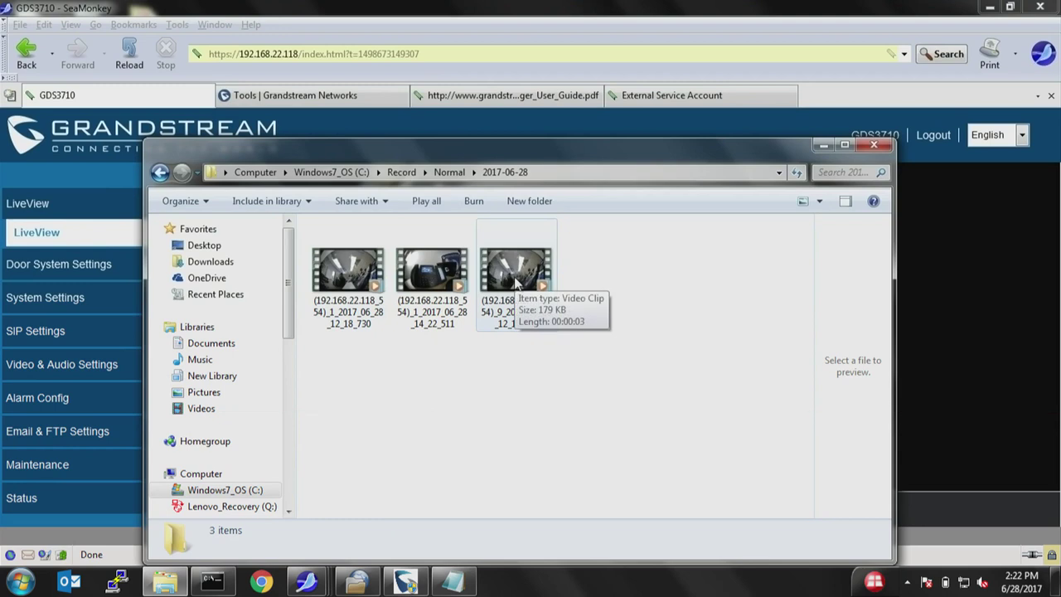
{"action": "left_click", "coordinate": [823, 146]}
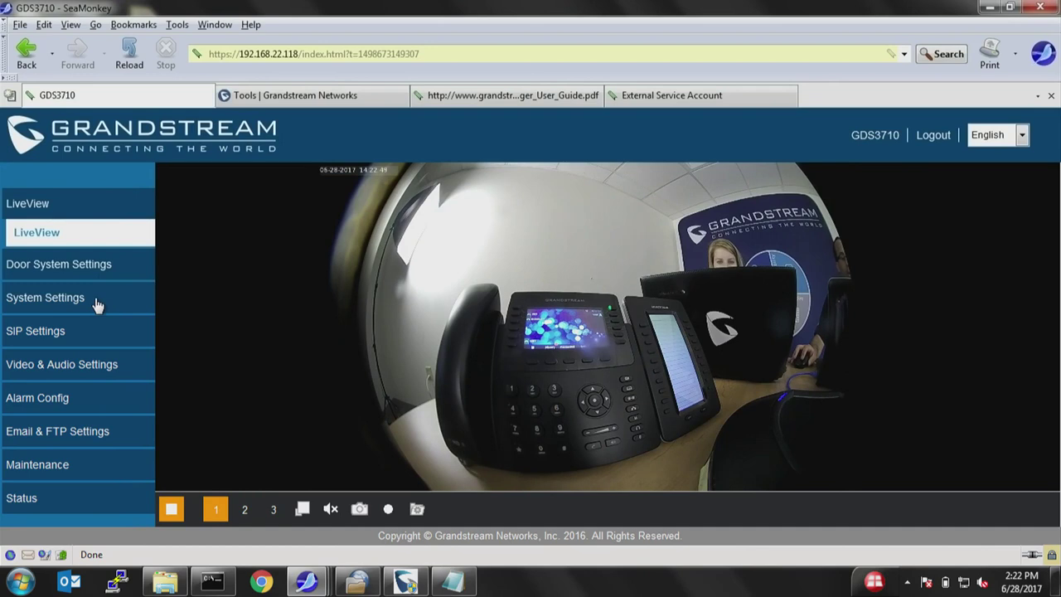
Show SIP Basic Settings, highlighting account 1002 and SIP server 192.168.22.132.
{"action": "left_click", "coordinate": [60, 331]}
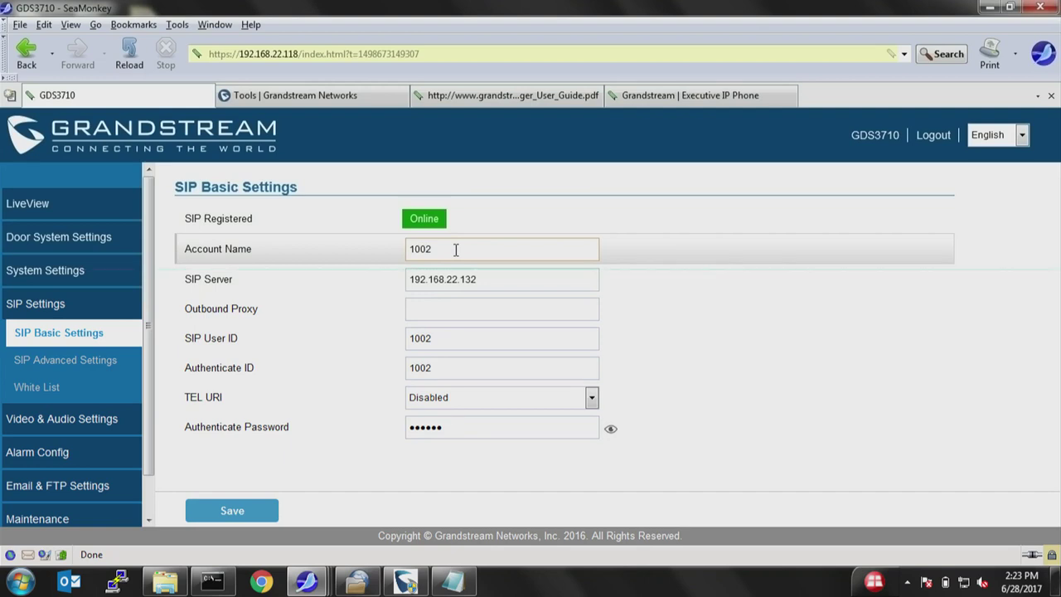
{"action": "left_click_drag", "start_coordinate": [430, 249], "coordinate": [391, 247]}
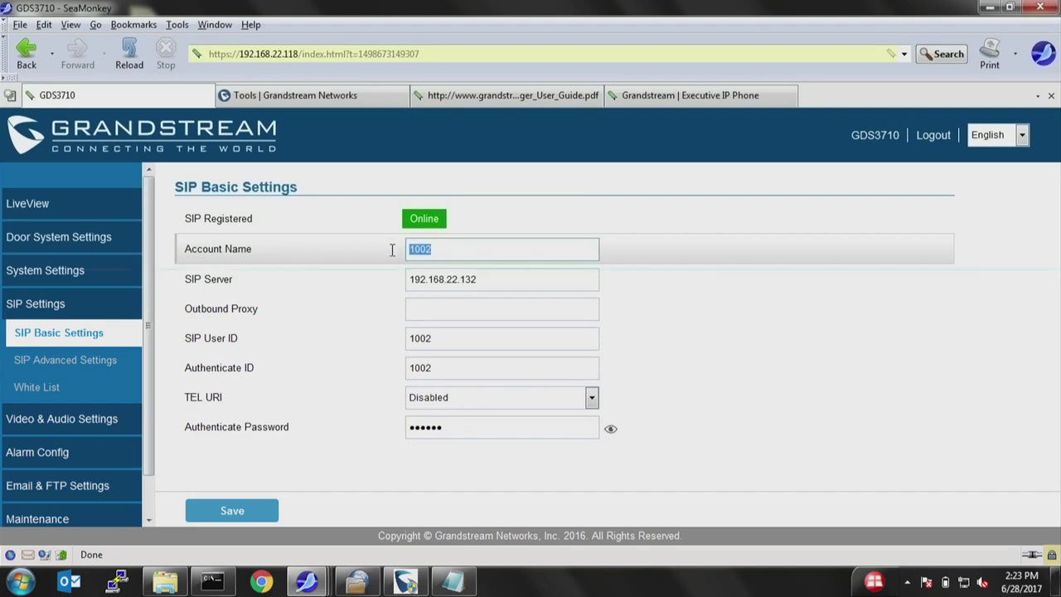
{"action": "left_click_drag", "start_coordinate": [476, 278], "coordinate": [387, 278]}
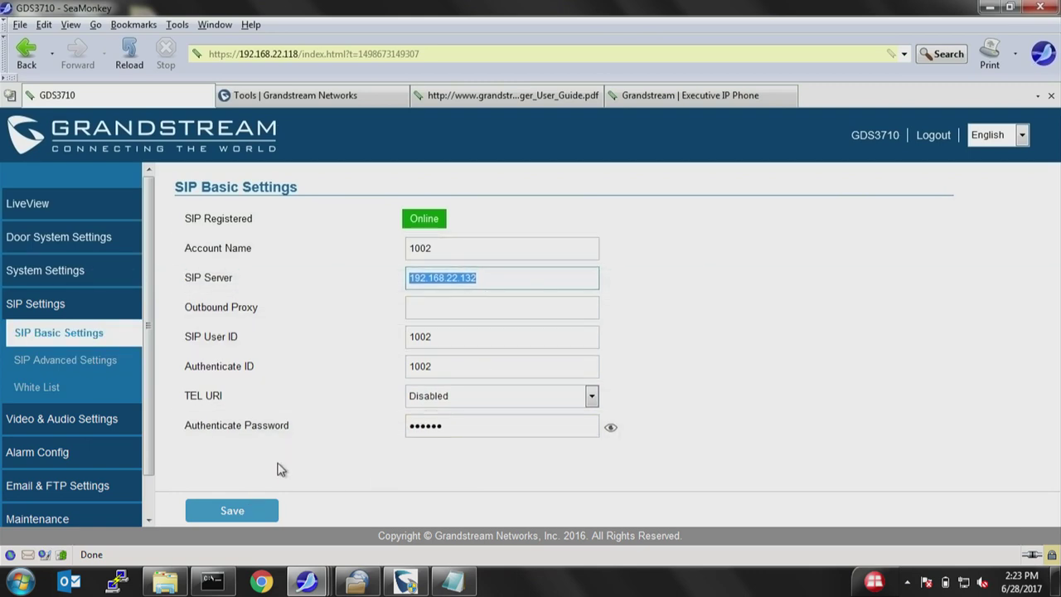
Review SIP Advanced Settings, keeping Stream 2 and locating the Enable Direct IP Call option.
{"action": "left_click", "coordinate": [58, 359]}
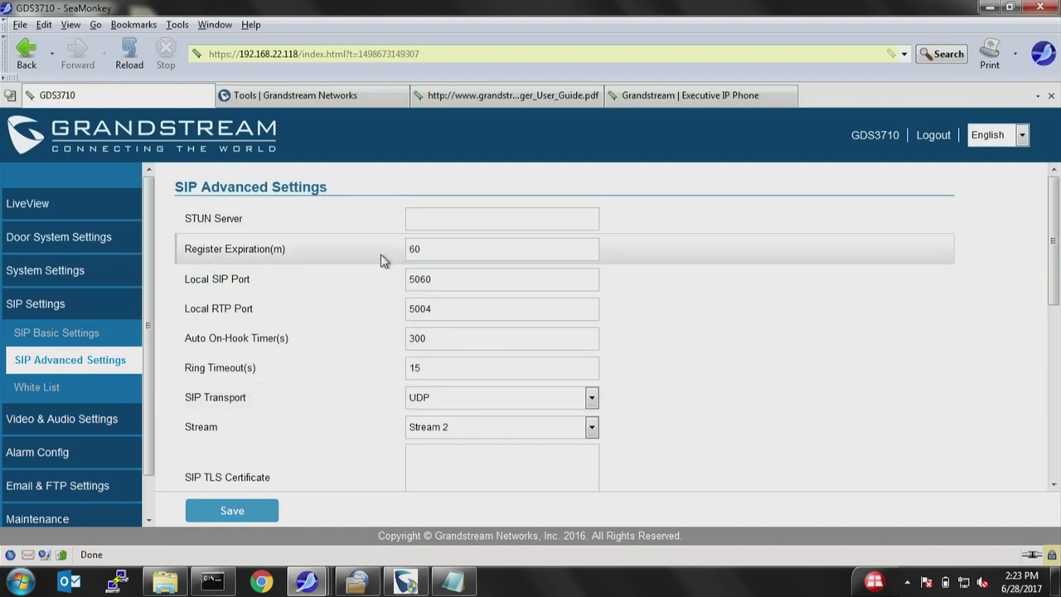
{"action": "scroll", "coordinate": [419, 311], "scroll_direction": "down", "scroll_amount": 1}
{"action": "scroll", "coordinate": [445, 328], "scroll_direction": "down", "scroll_amount": 1}
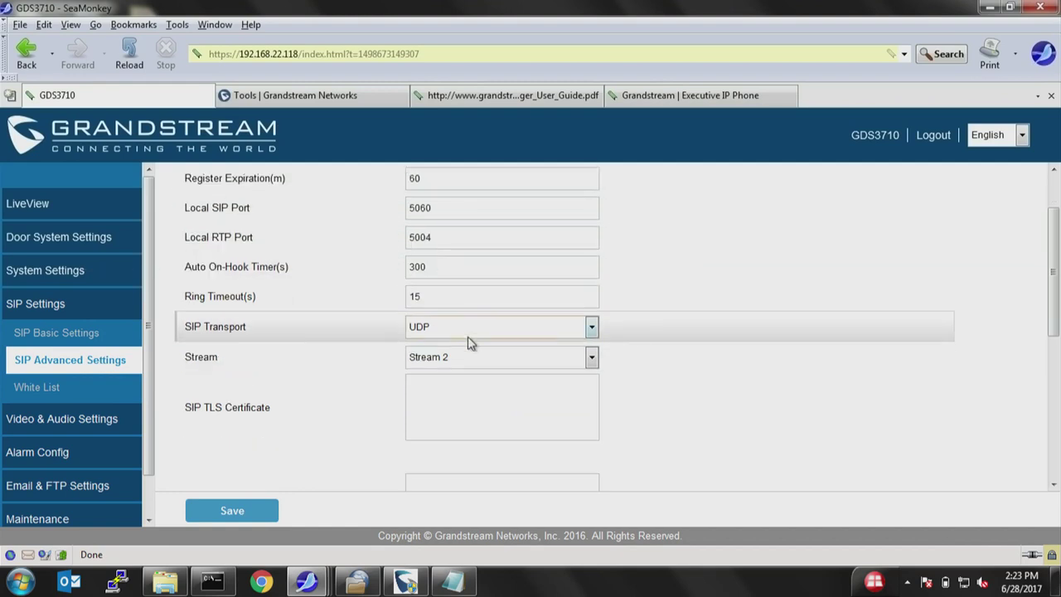
{"action": "left_click", "coordinate": [467, 355]}
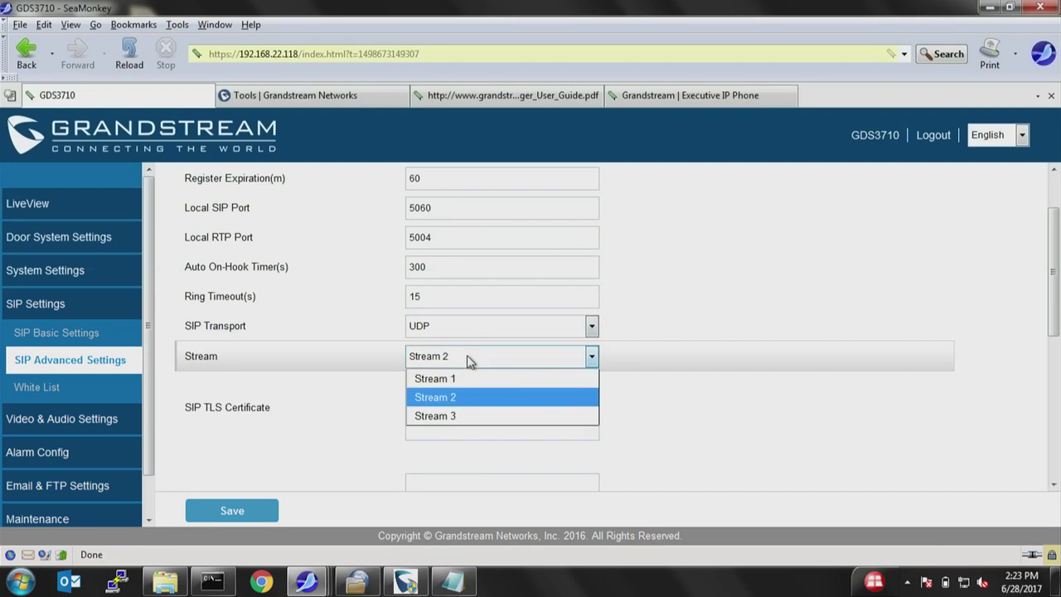
{"action": "scroll", "coordinate": [455, 359], "scroll_direction": "down", "scroll_amount": 3}
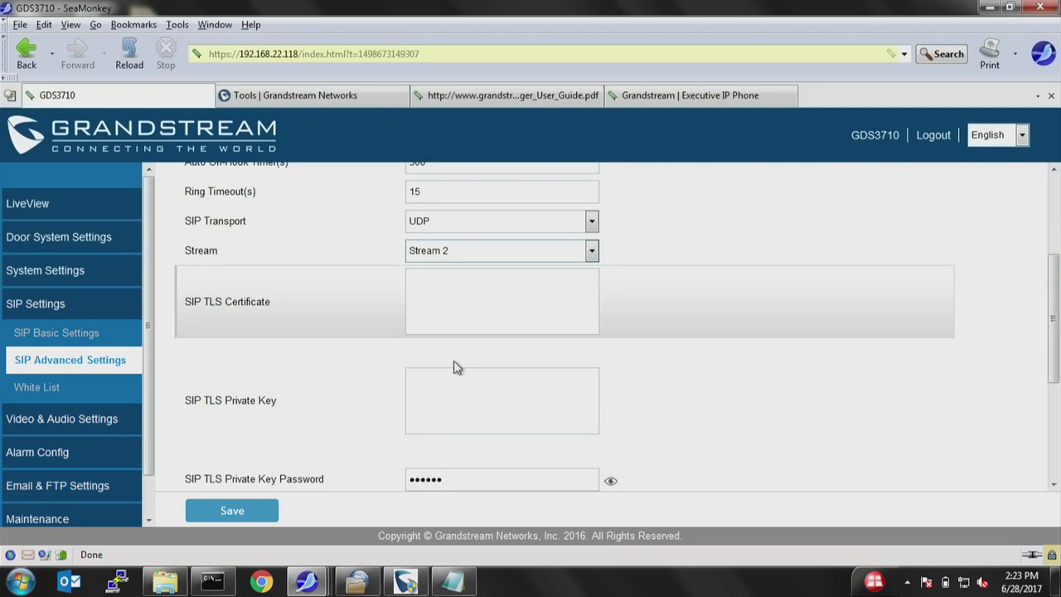
{"action": "scroll", "coordinate": [458, 365], "scroll_direction": "down", "scroll_amount": 2}
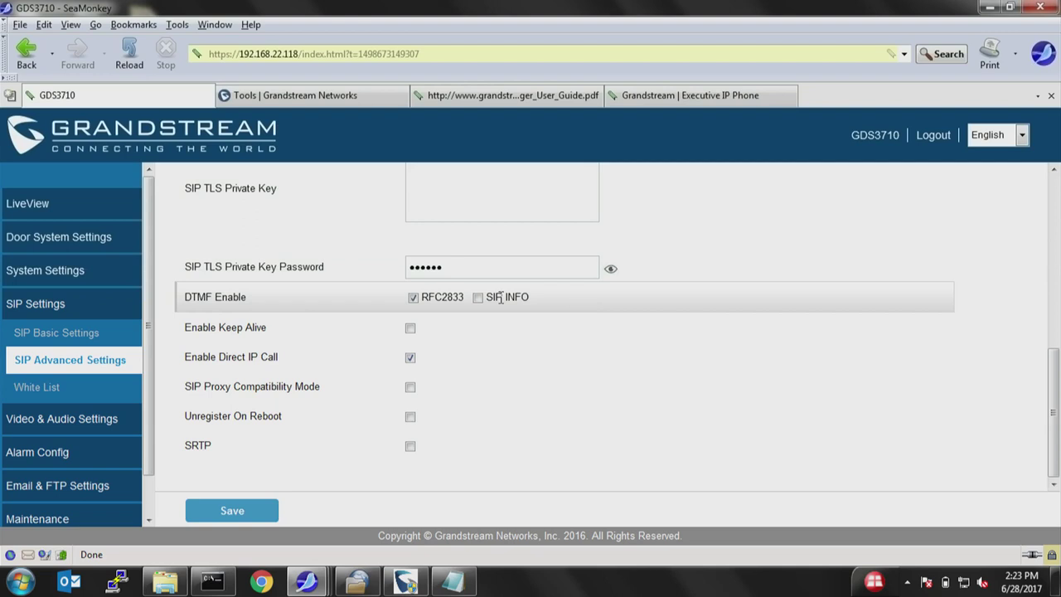
{"action": "mouse_move", "coordinate": [307, 365]}
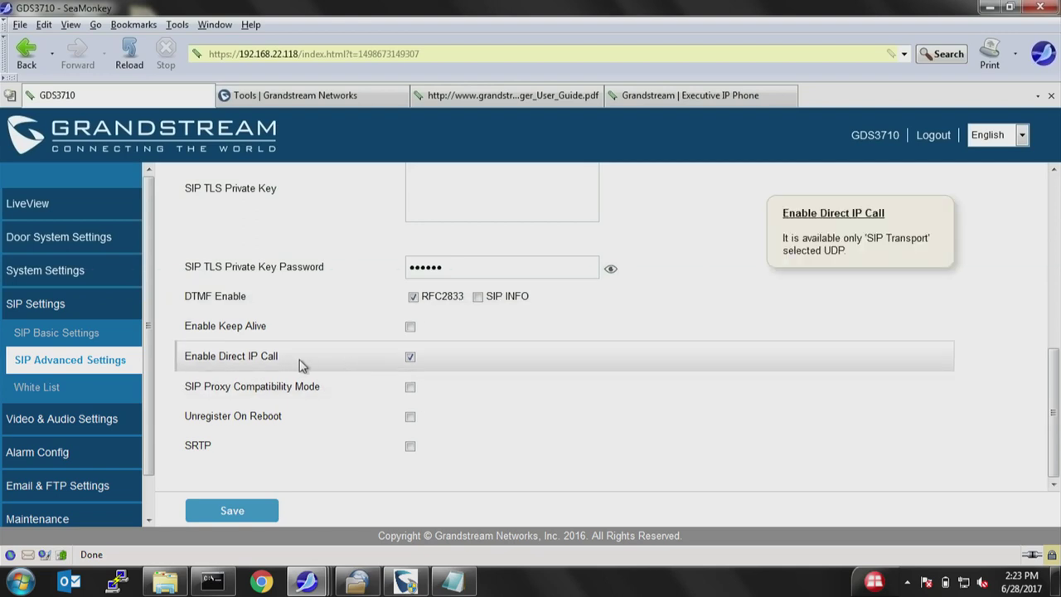
{"action": "left_click_drag", "start_coordinate": [286, 357], "coordinate": [183, 362]}
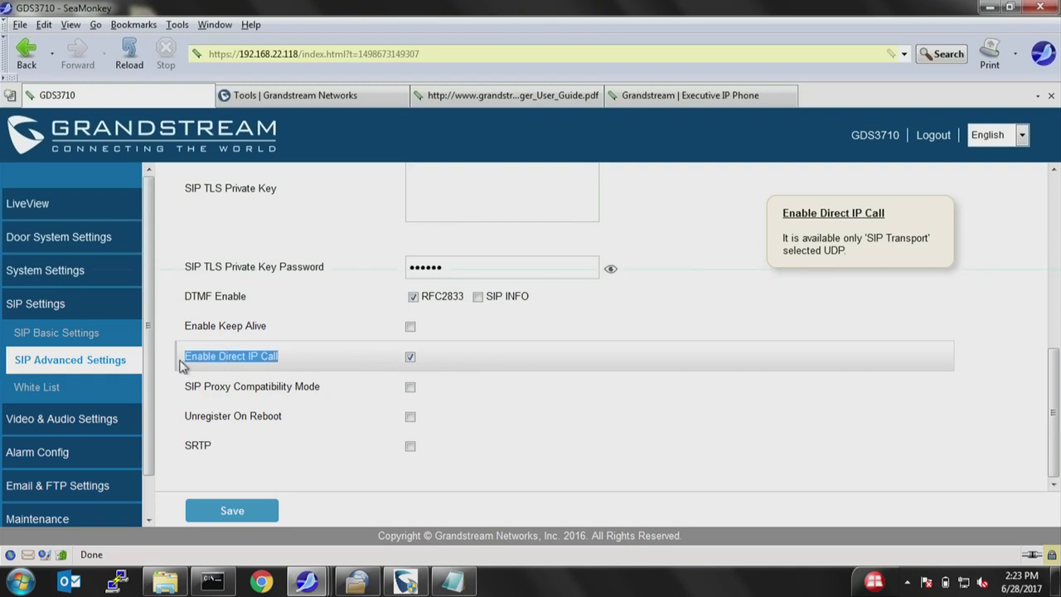
{"action": "left_click", "coordinate": [326, 424]}
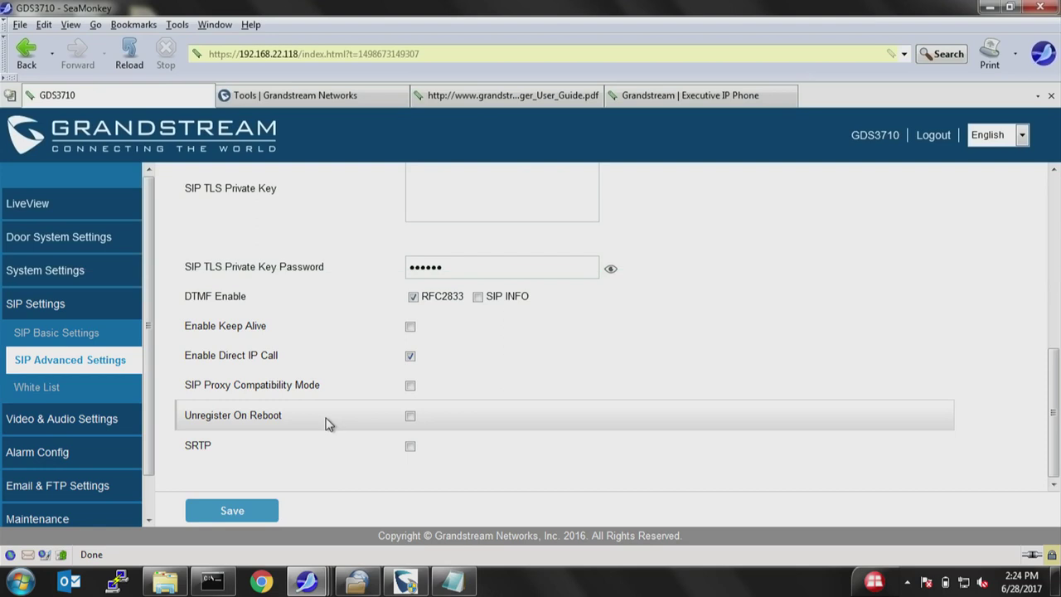
Tick Enable Direct IP Call and view the White List holding 1025 and 1005.
{"action": "left_click_drag", "start_coordinate": [280, 356], "coordinate": [187, 362]}
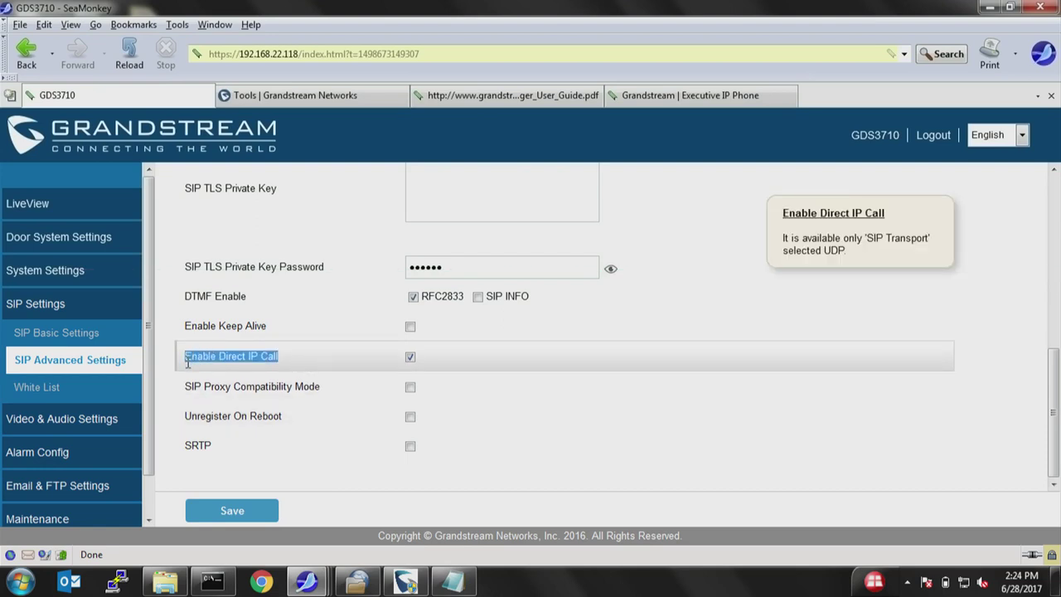
{"action": "left_click", "coordinate": [410, 357]}
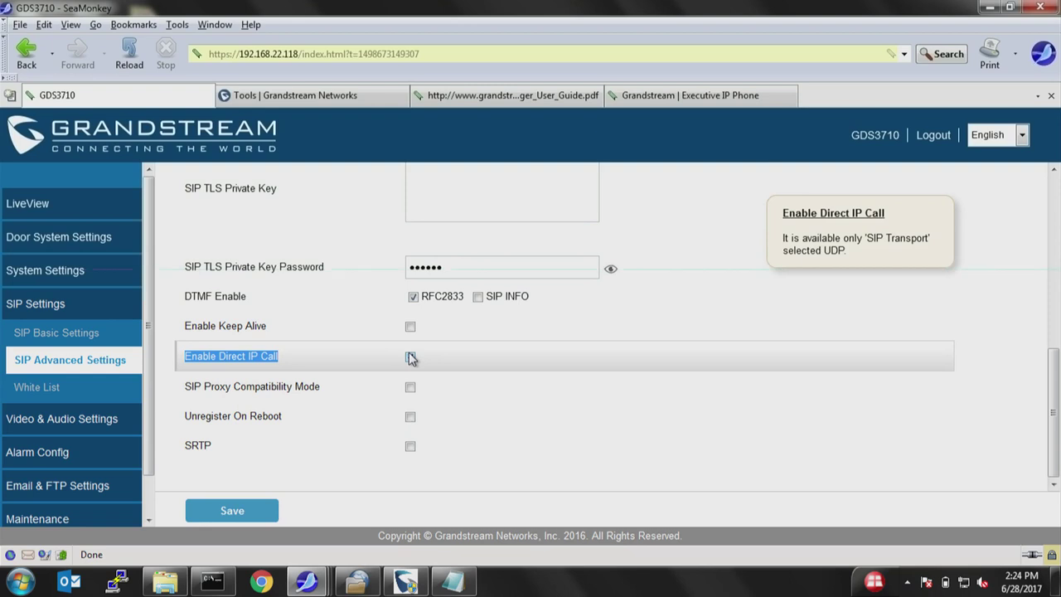
{"action": "left_click", "coordinate": [410, 356]}
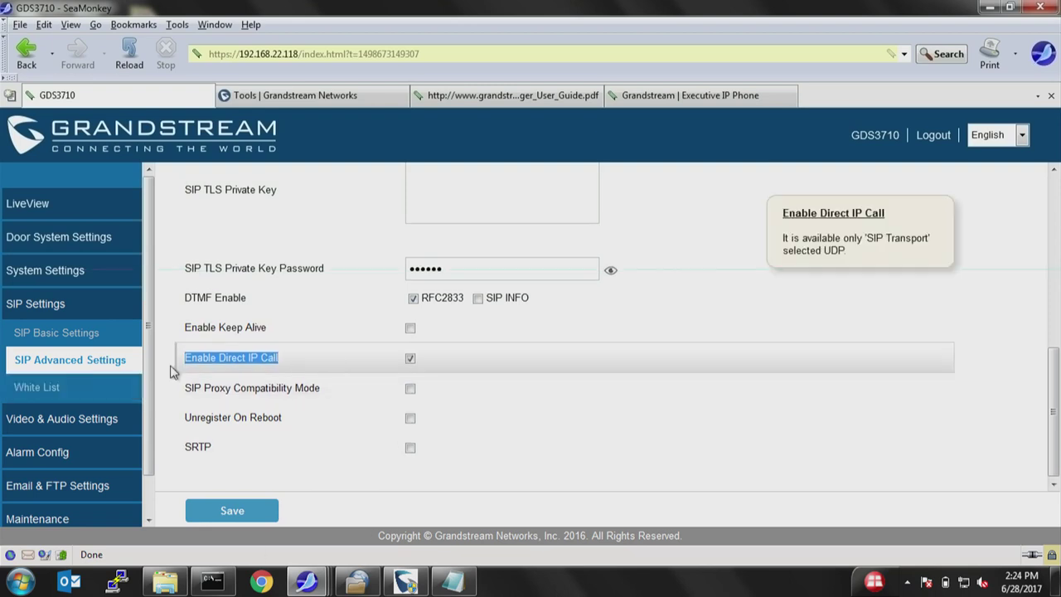
{"action": "left_click", "coordinate": [105, 396]}
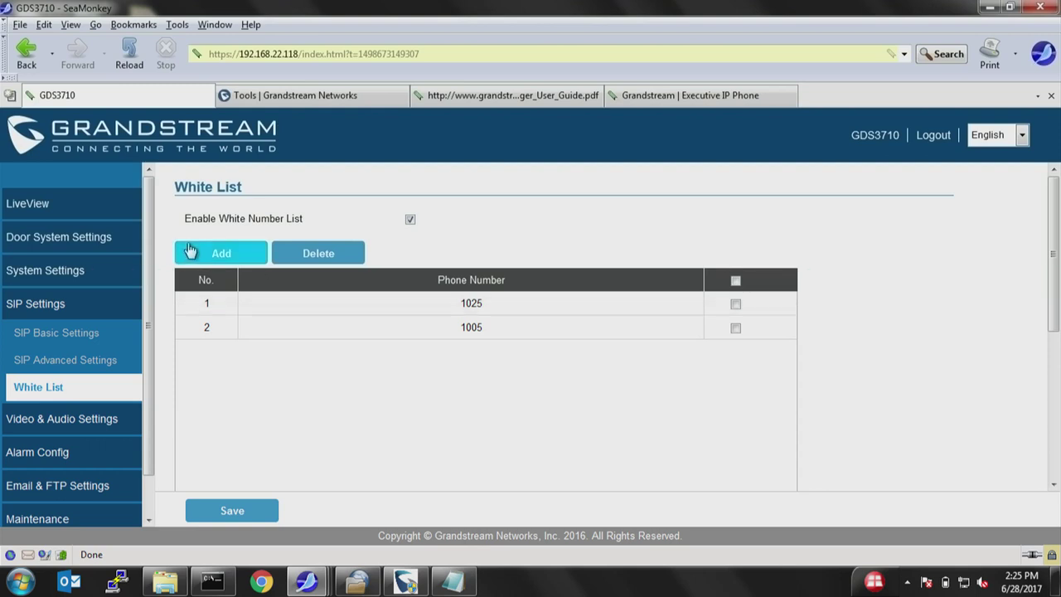
Review Door System Basic Settings, including Capture Image on Unlock and doorbell number 1005.
{"action": "left_click", "coordinate": [50, 249]}
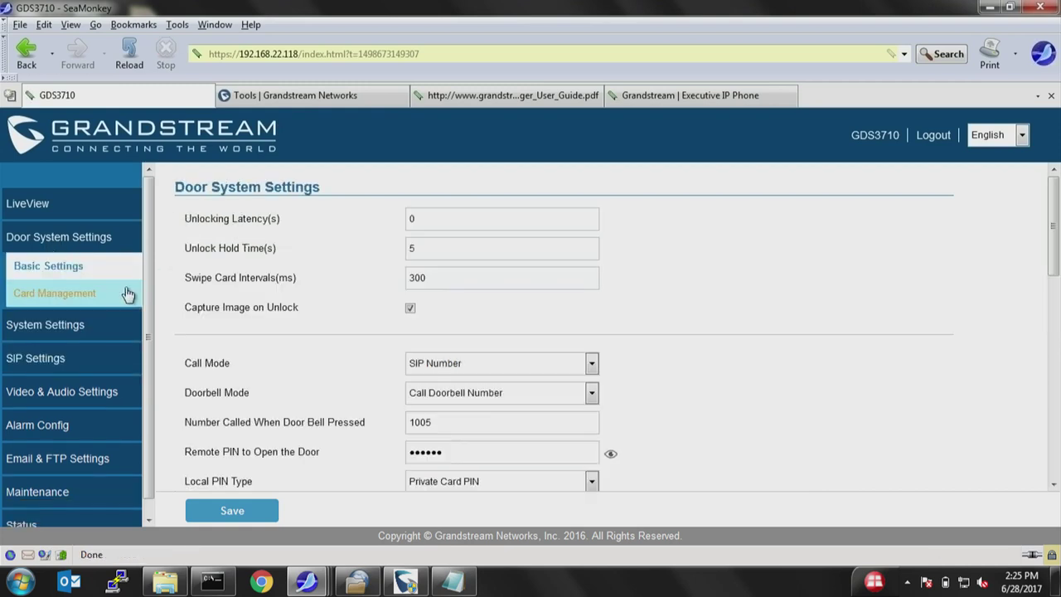
{"action": "mouse_move", "coordinate": [460, 300]}
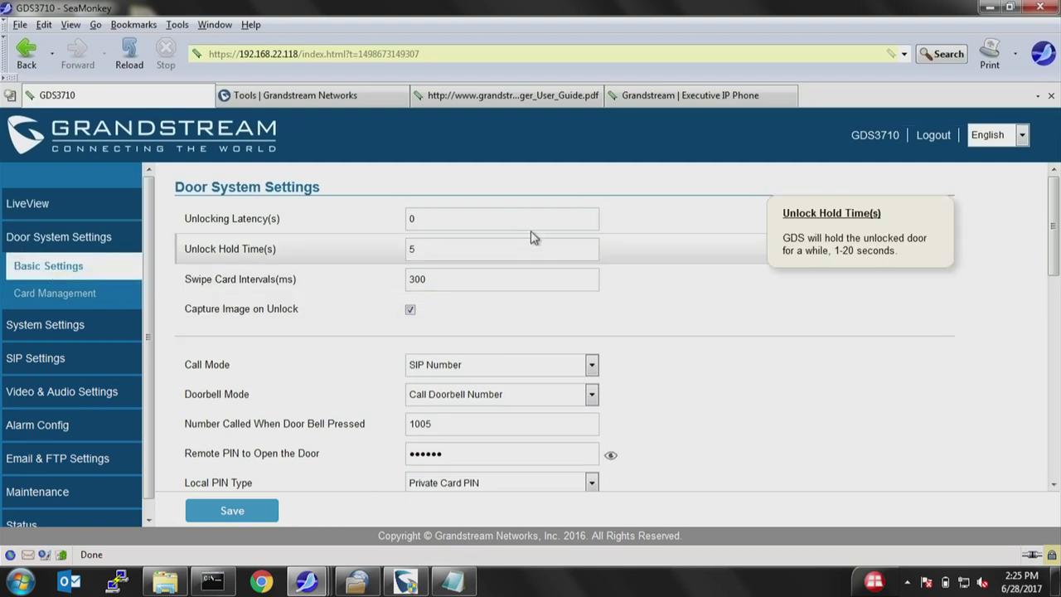
{"action": "mouse_move", "coordinate": [528, 230]}
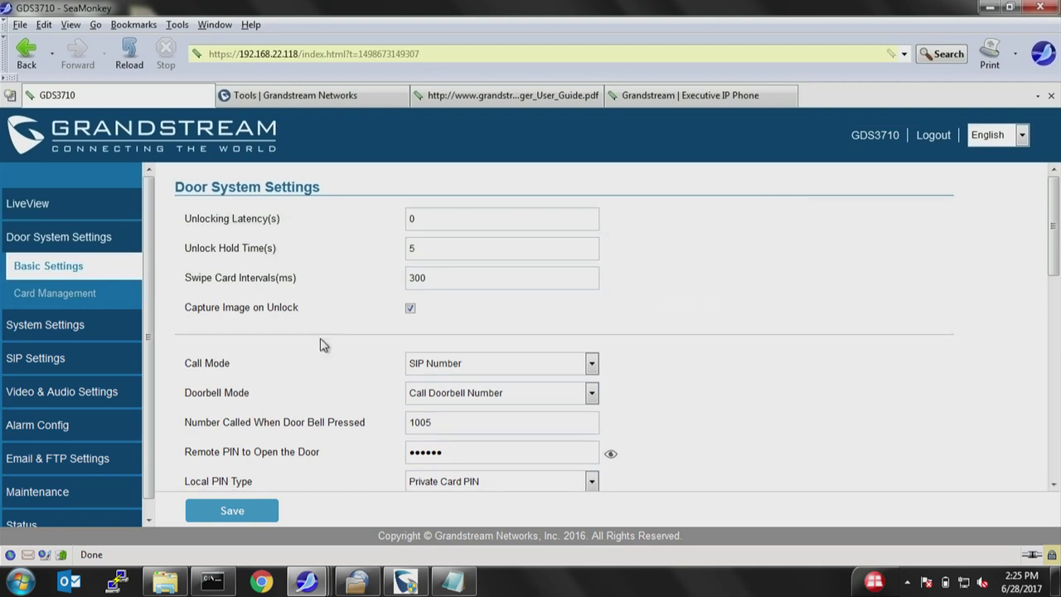
{"action": "mouse_move", "coordinate": [455, 224]}
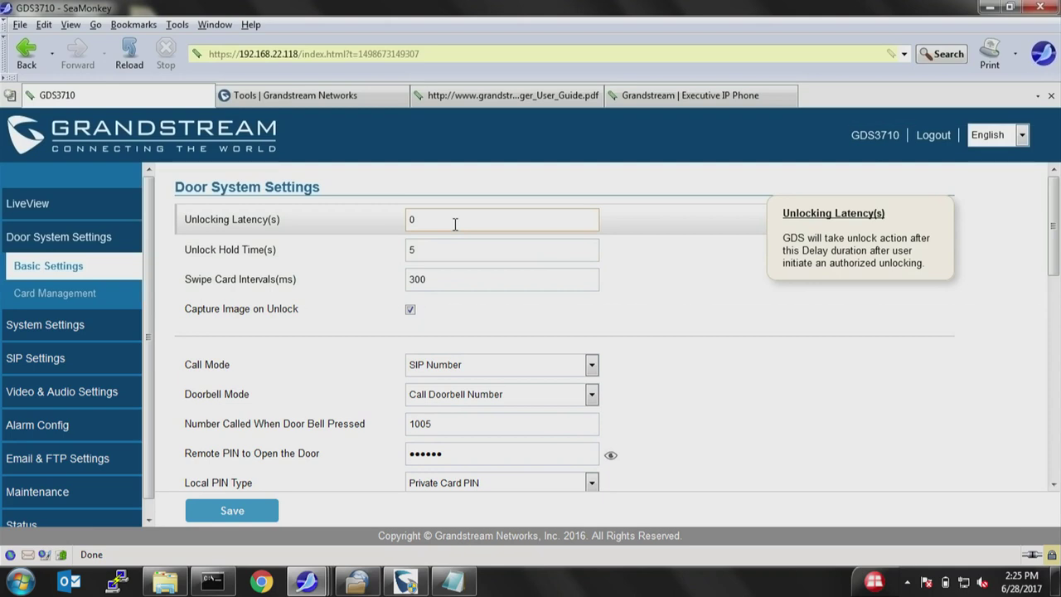
{"action": "mouse_move", "coordinate": [443, 255]}
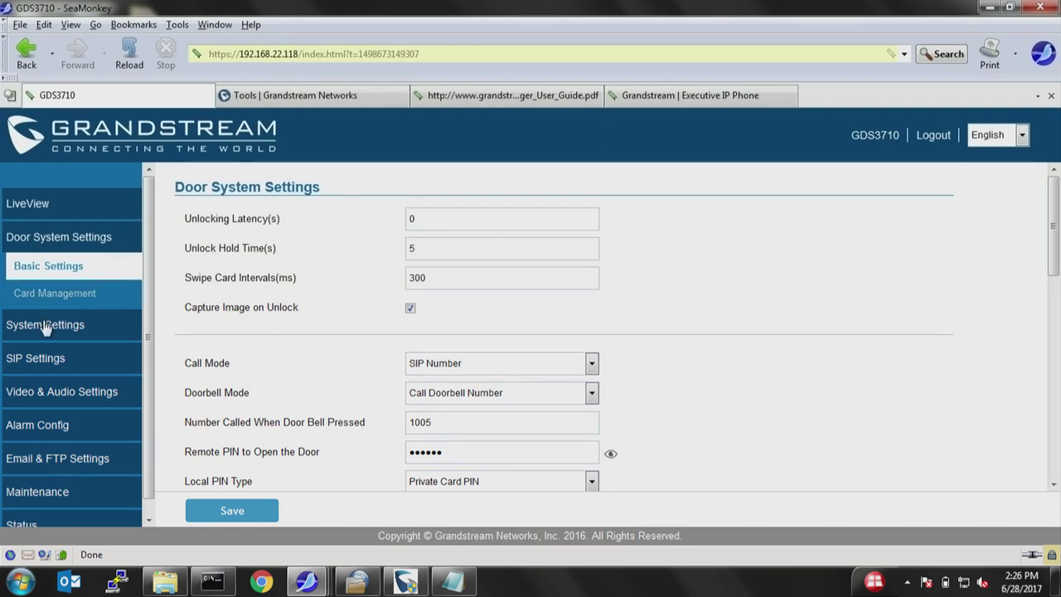
{"action": "scroll", "coordinate": [568, 336], "scroll_direction": "down", "scroll_amount": 1}
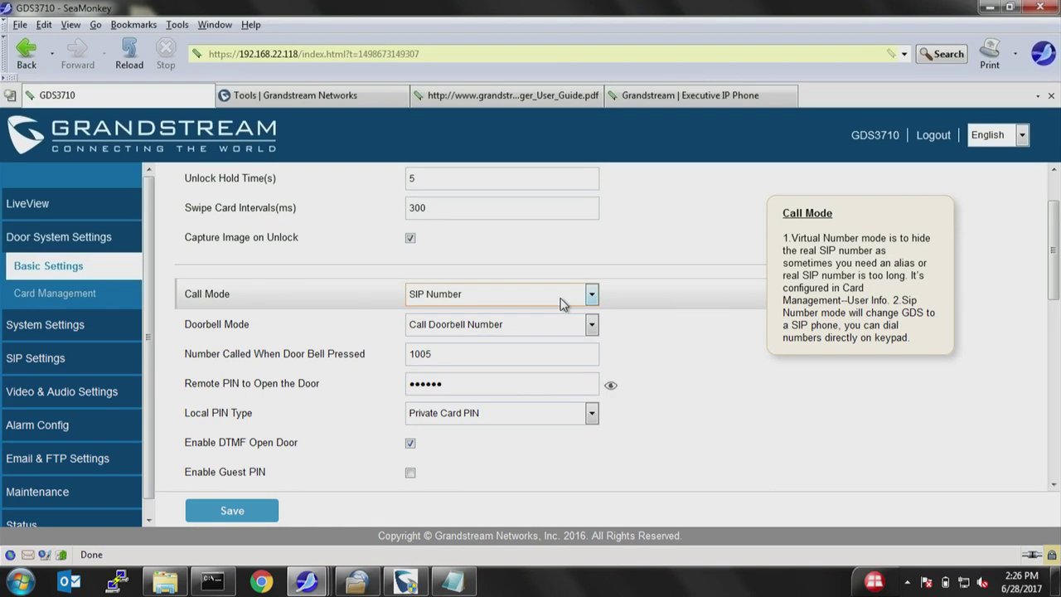
{"action": "left_click", "coordinate": [562, 303]}
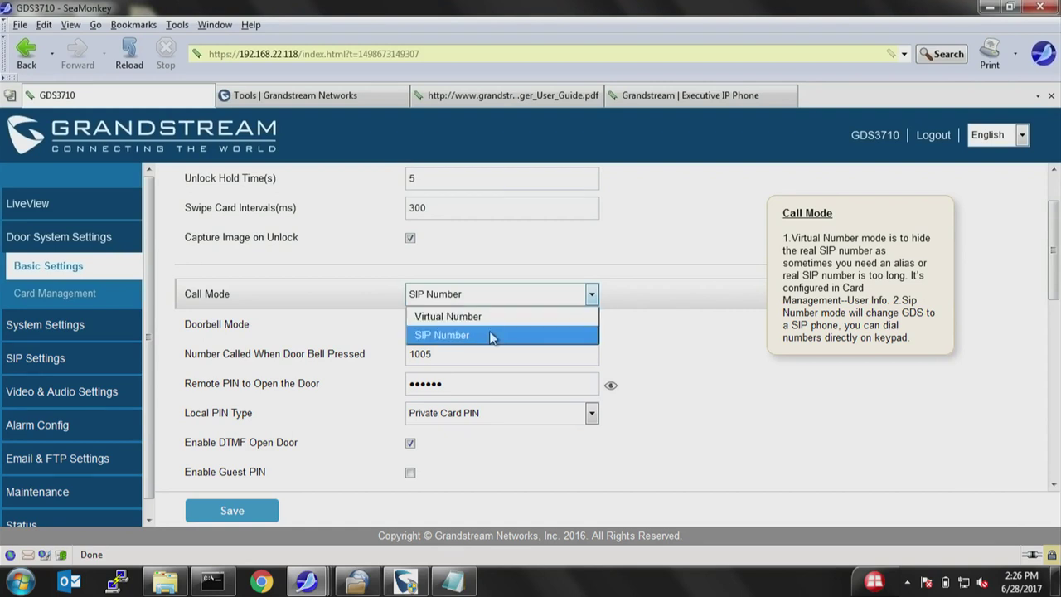
{"action": "left_click", "coordinate": [489, 335]}
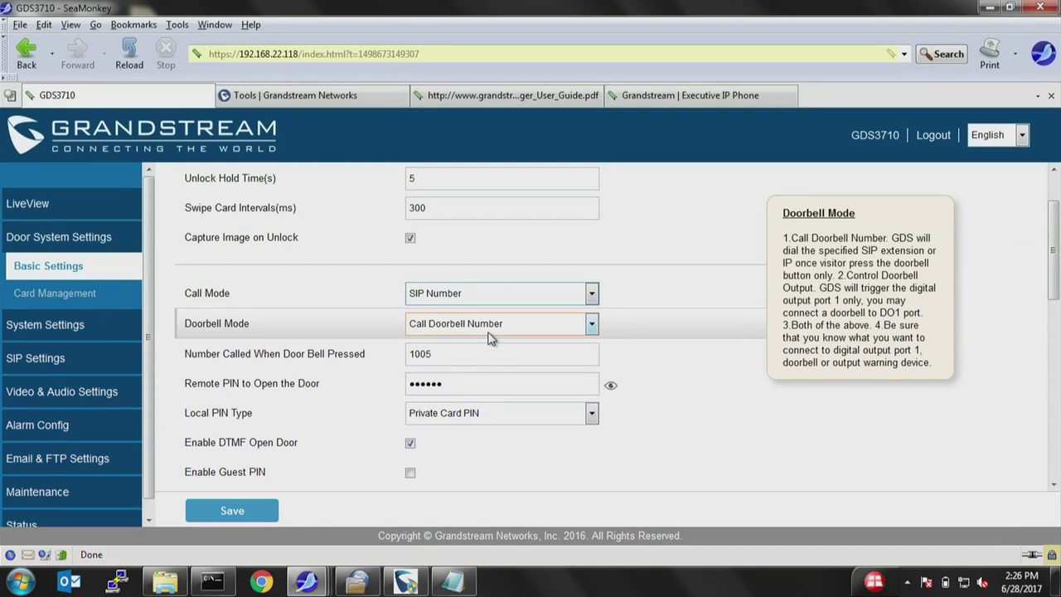
{"action": "left_click", "coordinate": [483, 330]}
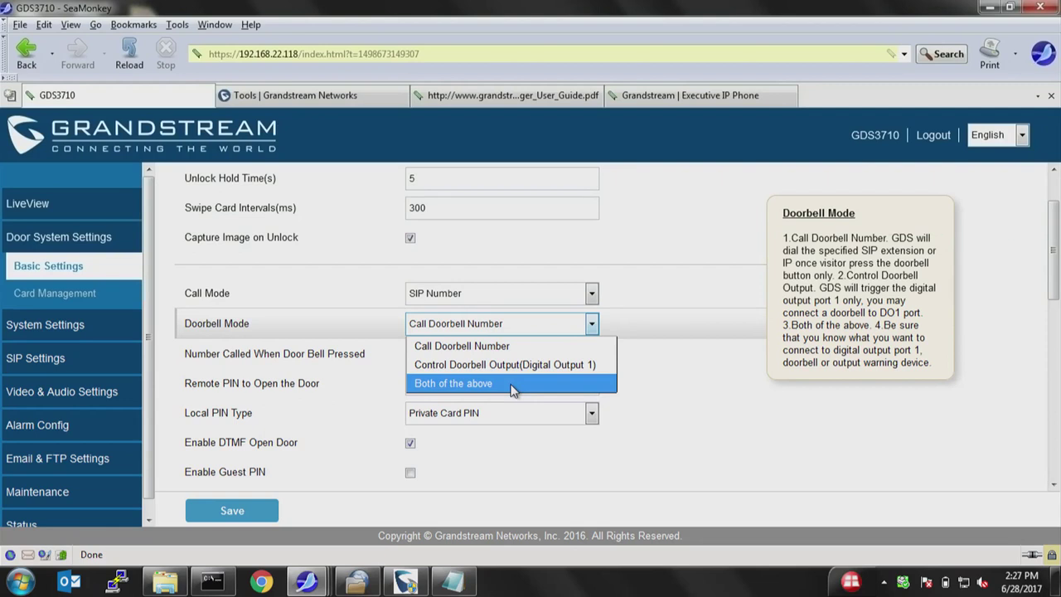
{"action": "left_click", "coordinate": [497, 345]}
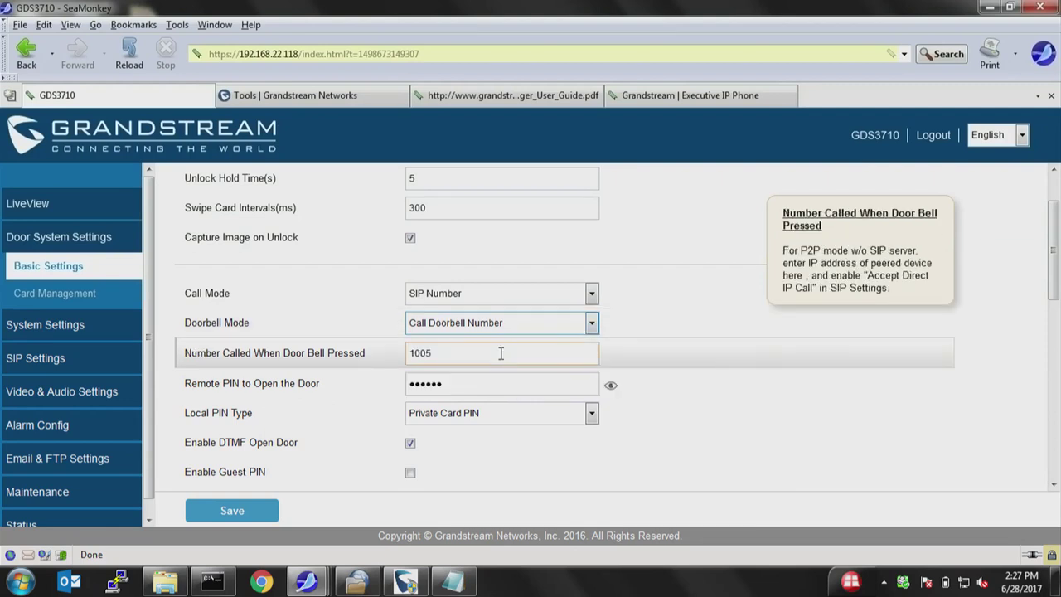
Select 1005 in the Number Called When Door Bell Pressed field.
{"action": "left_click_drag", "start_coordinate": [501, 354], "coordinate": [400, 348]}
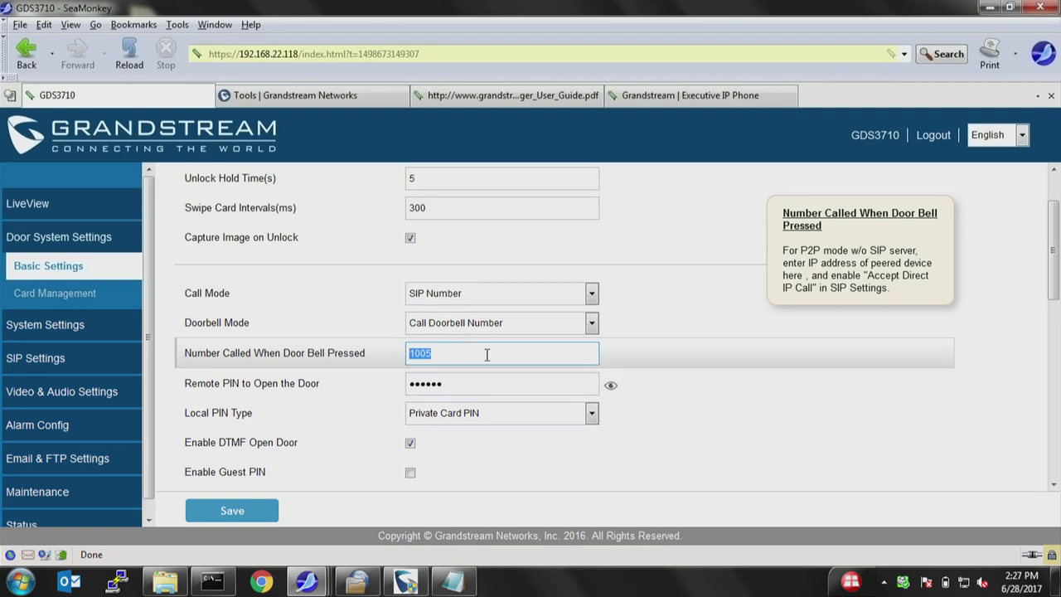
{"action": "left_click_drag", "start_coordinate": [488, 353], "coordinate": [401, 354]}
On the GXP2170 tab, remove #signin:loggedOut from the URL and reload.
{"action": "left_click", "coordinate": [691, 91]}
{"action": "left_click", "coordinate": [422, 53]}
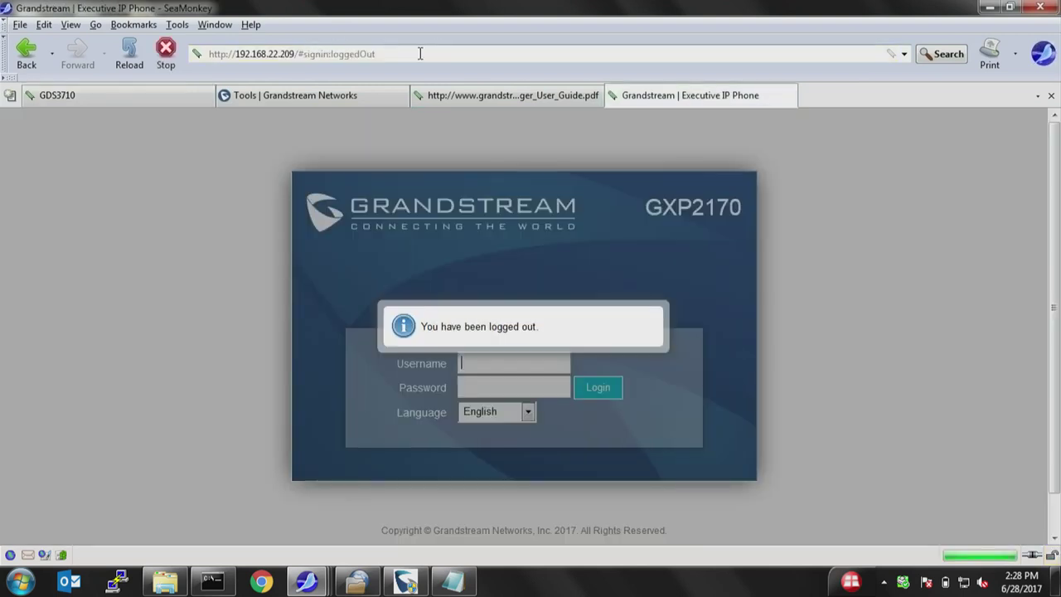
{"action": "left_click_drag", "start_coordinate": [422, 54], "coordinate": [296, 53]}
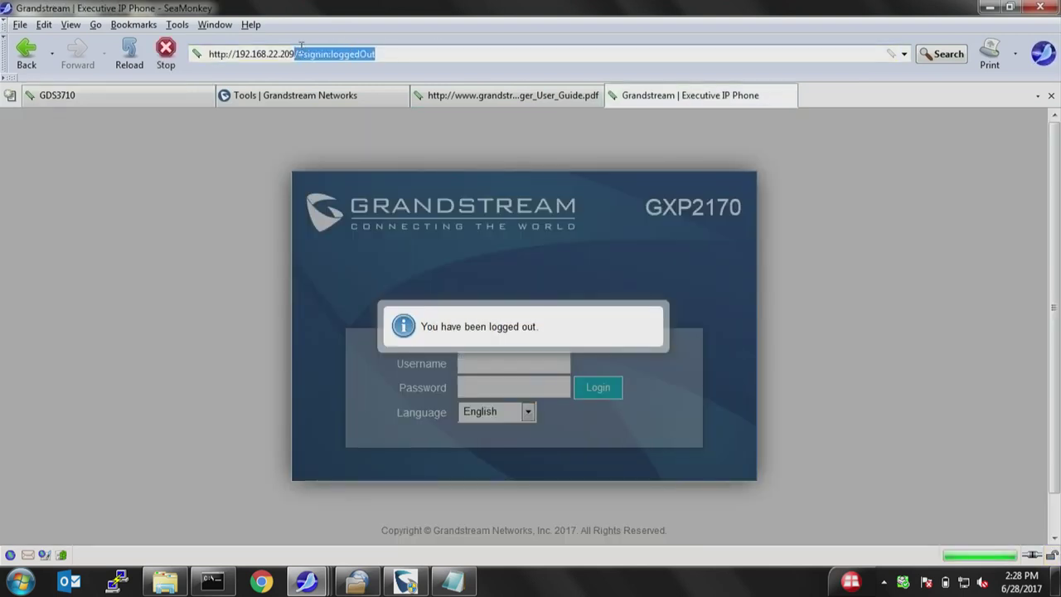
{"action": "key", "text": "BackSpace"}
{"action": "key", "text": "Return"}
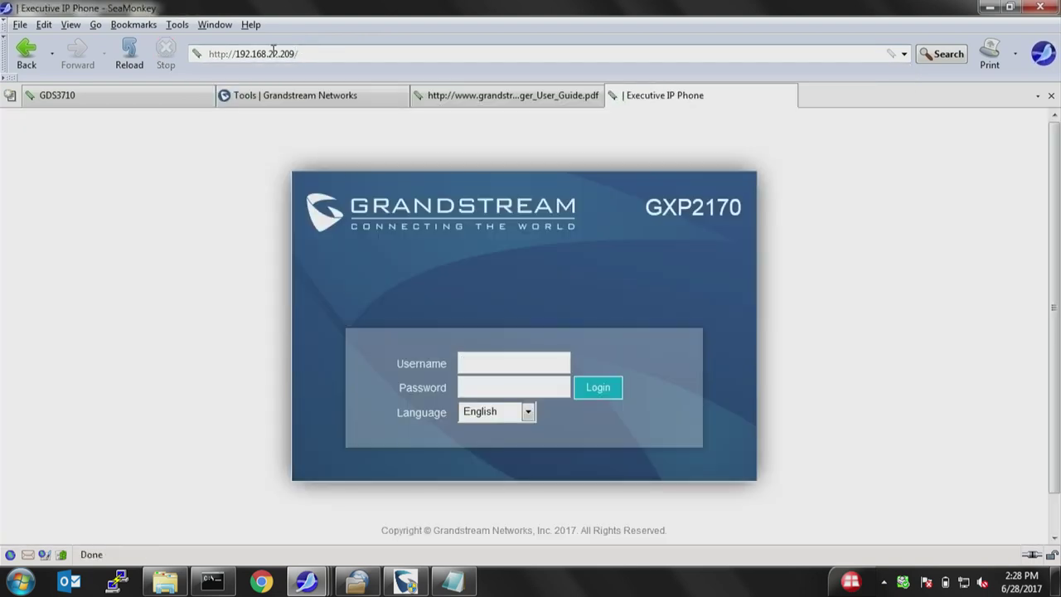
Log in with the admin username and password, then select the phone IP 192.168.22.209.
{"action": "type", "text": "admin"}
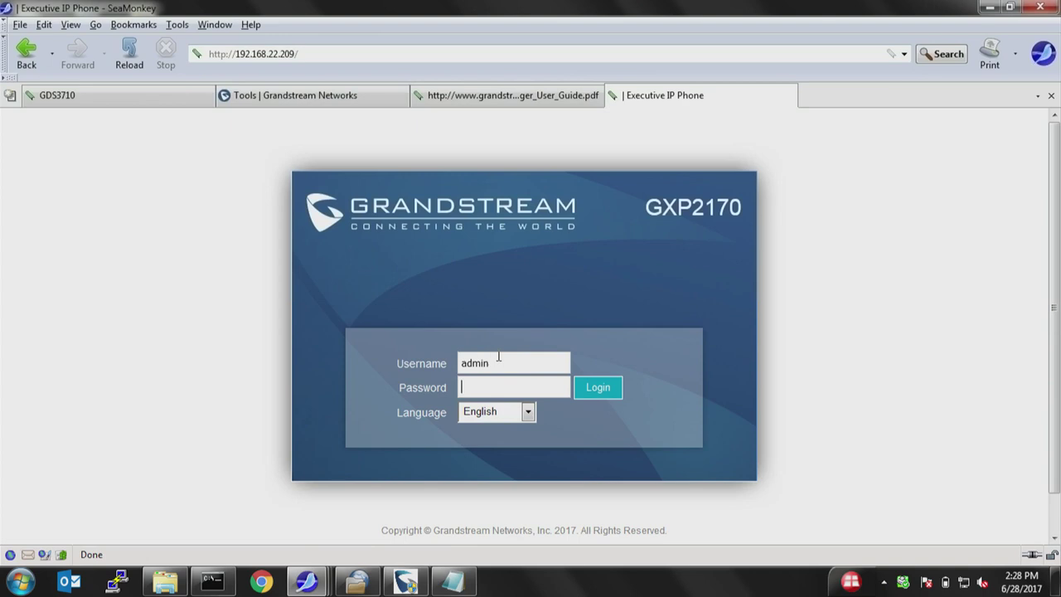
{"action": "key", "text": "Tab"}
{"action": "type", "text": "admin"}
{"action": "key", "text": "Return"}
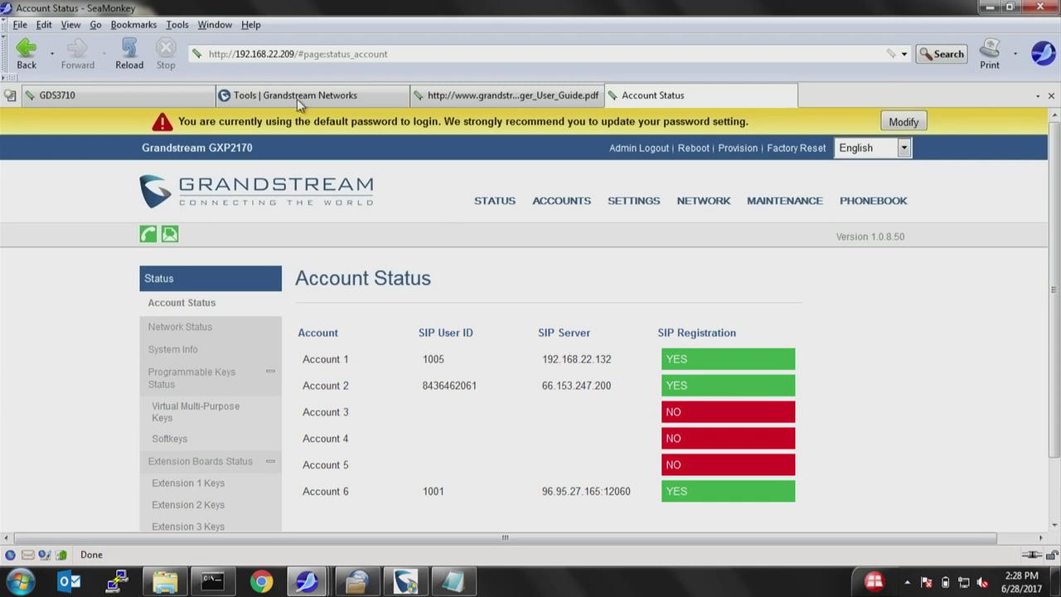
{"action": "left_click_drag", "start_coordinate": [294, 53], "coordinate": [236, 48]}
Copy the phone IP 192.168.22.209 and paste it over 1005 as the doorbell call number.
{"action": "right_click", "coordinate": [237, 52]}
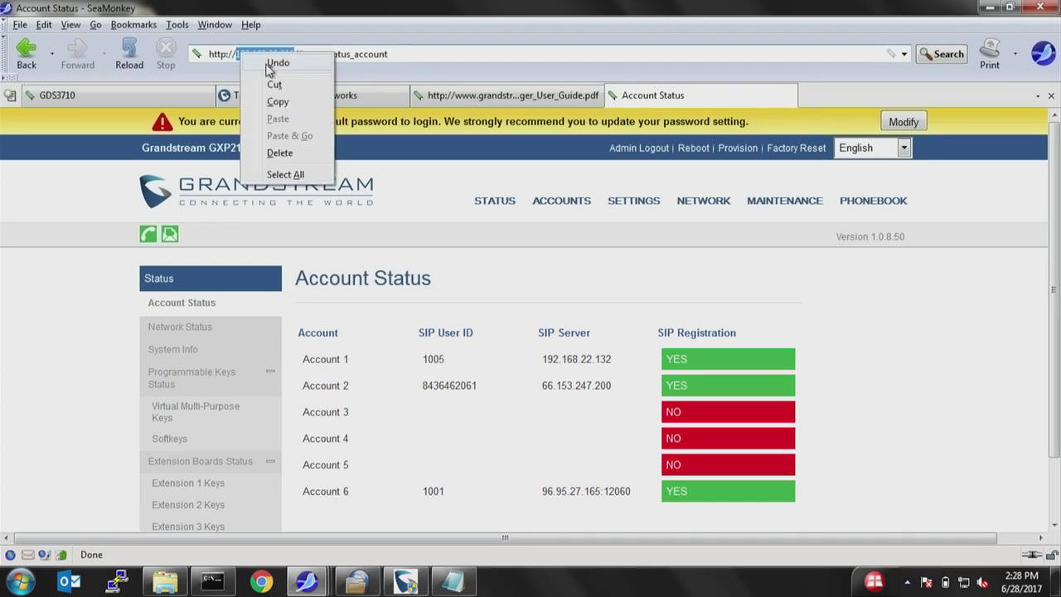
{"action": "left_click", "coordinate": [282, 100]}
{"action": "left_click", "coordinate": [111, 88]}
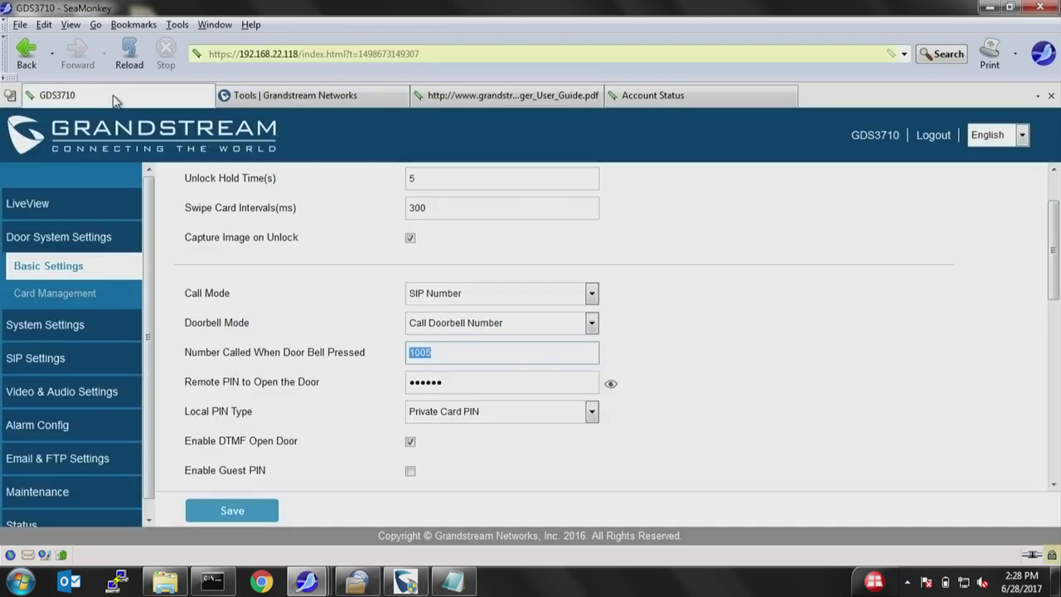
{"action": "left_click", "coordinate": [482, 354]}
{"action": "key", "text": "BackSpace"}
{"action": "key", "text": "BackSpace"}
{"action": "key", "text": "BackSpace"}
{"action": "key", "text": "BackSpace"}
{"action": "key", "text": "ctrl+v"}
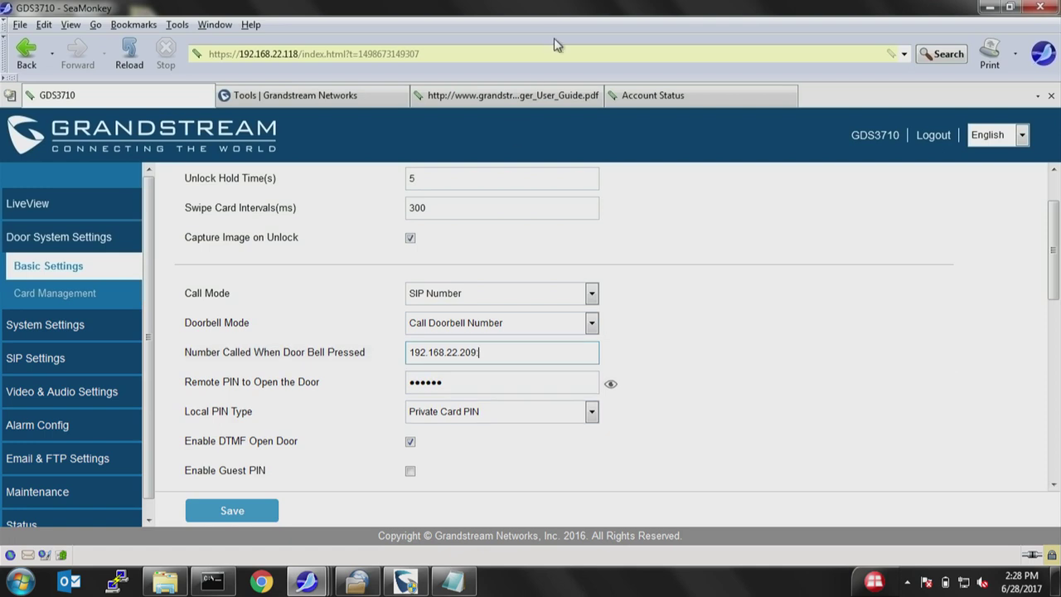
Recheck the phone's account status, then append port :5064 to the doorbell number.
{"action": "left_click", "coordinate": [697, 109]}
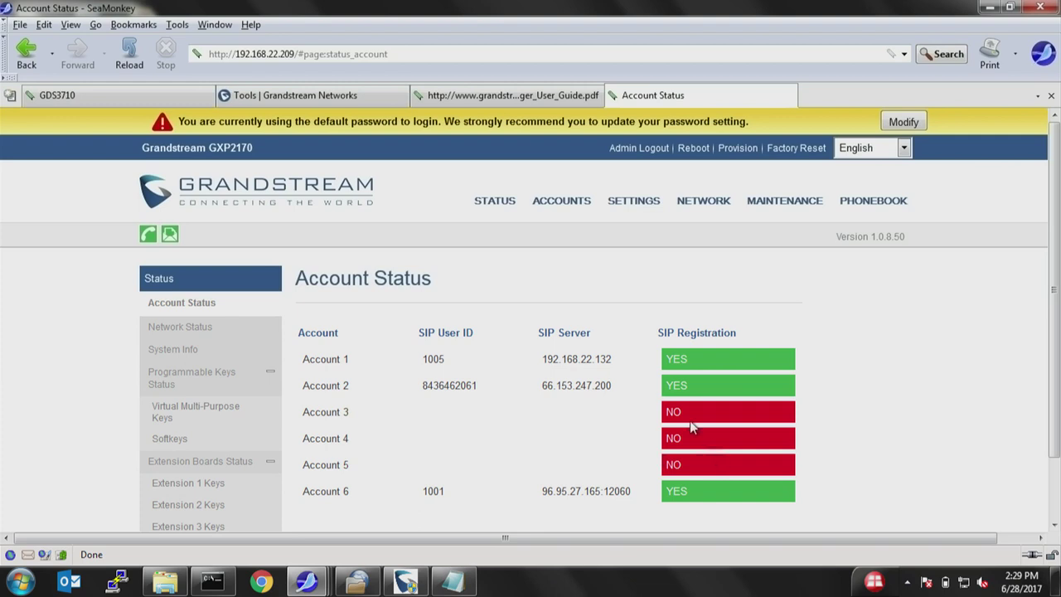
{"action": "left_click", "coordinate": [122, 99]}
{"action": "left_click", "coordinate": [503, 352]}
{"action": "type", "text": ":5064"}
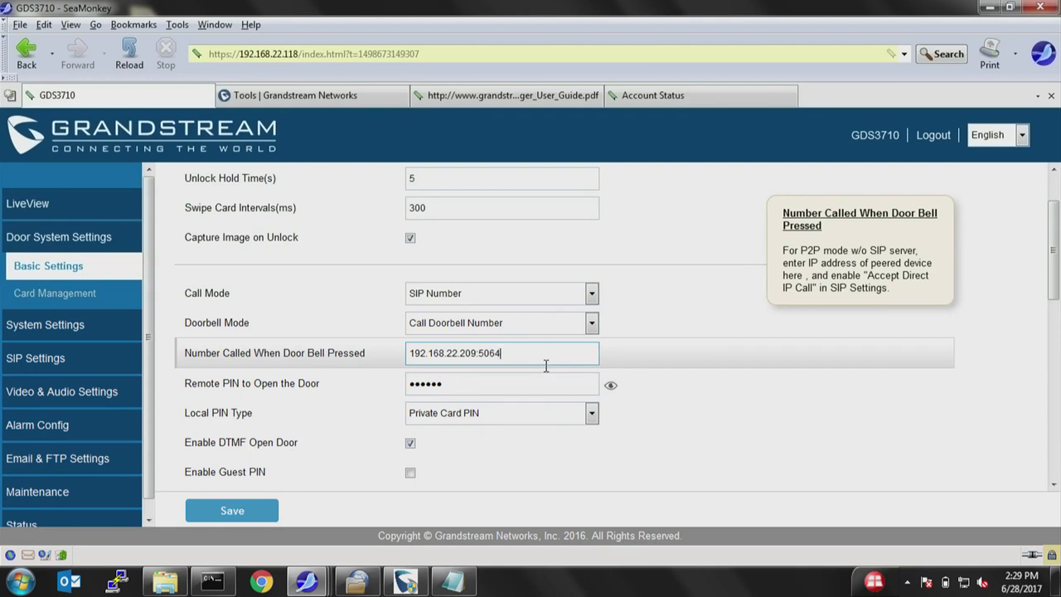
Enter a new remote door-opening PIN and show it in plain text to verify.
{"action": "key", "text": "Tab"}
{"action": "type", "text": "123"}
{"action": "key", "text": "BackSpace"}
{"action": "key", "text": "BackSpace"}
{"action": "key", "text": "BackSpace"}
{"action": "type", "text": "123"}
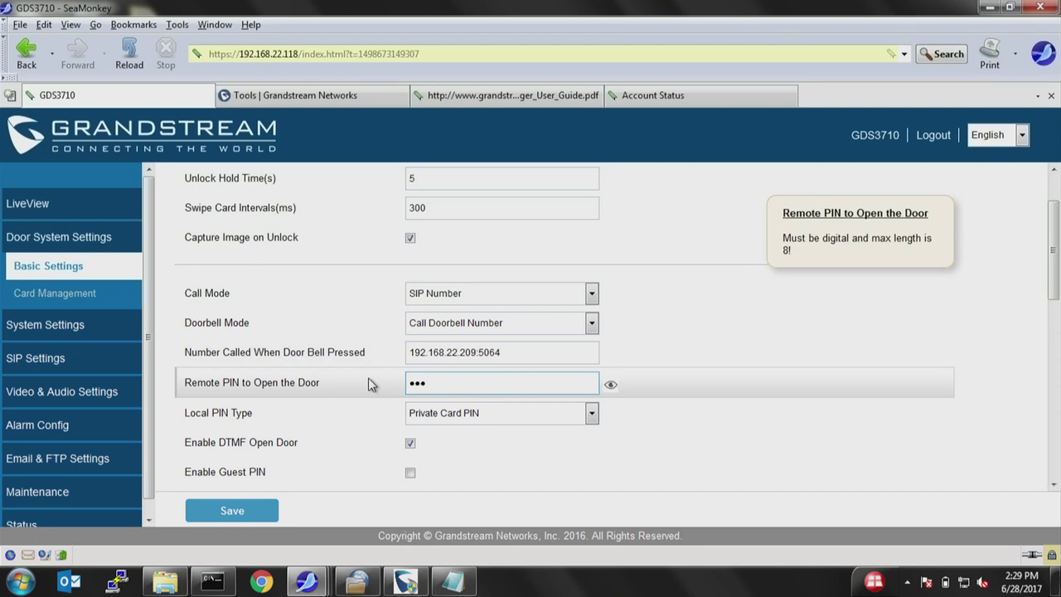
{"action": "type", "text": "456"}
{"action": "left_click", "coordinate": [610, 385]}
{"action": "left_click_drag", "start_coordinate": [610, 388], "coordinate": [612, 388]}
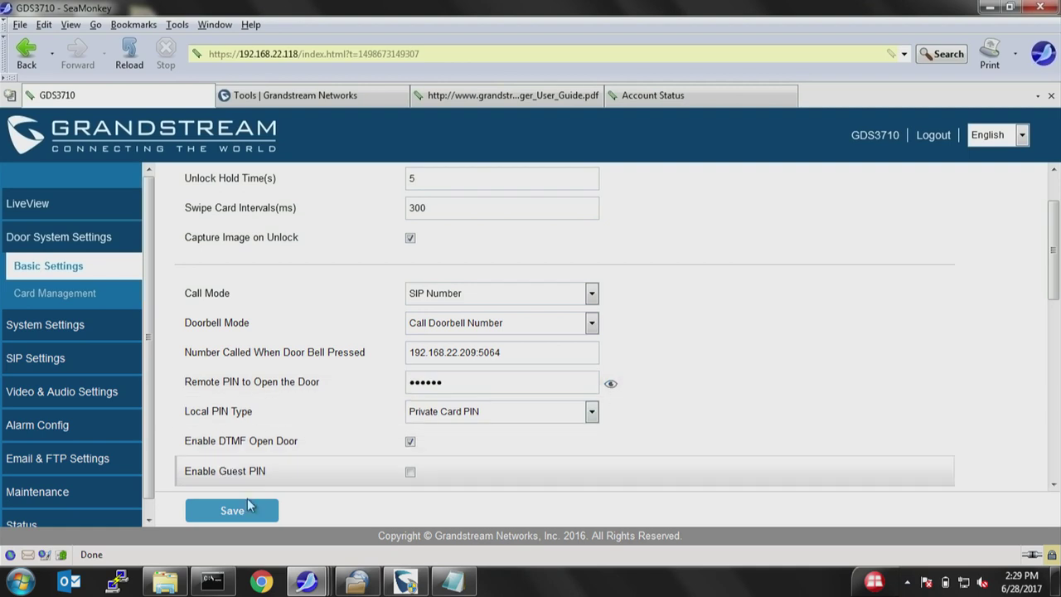
Switch the Local PIN Type to Card & Private PIN.
{"action": "scroll", "coordinate": [332, 421], "scroll_direction": "down", "scroll_amount": 1}
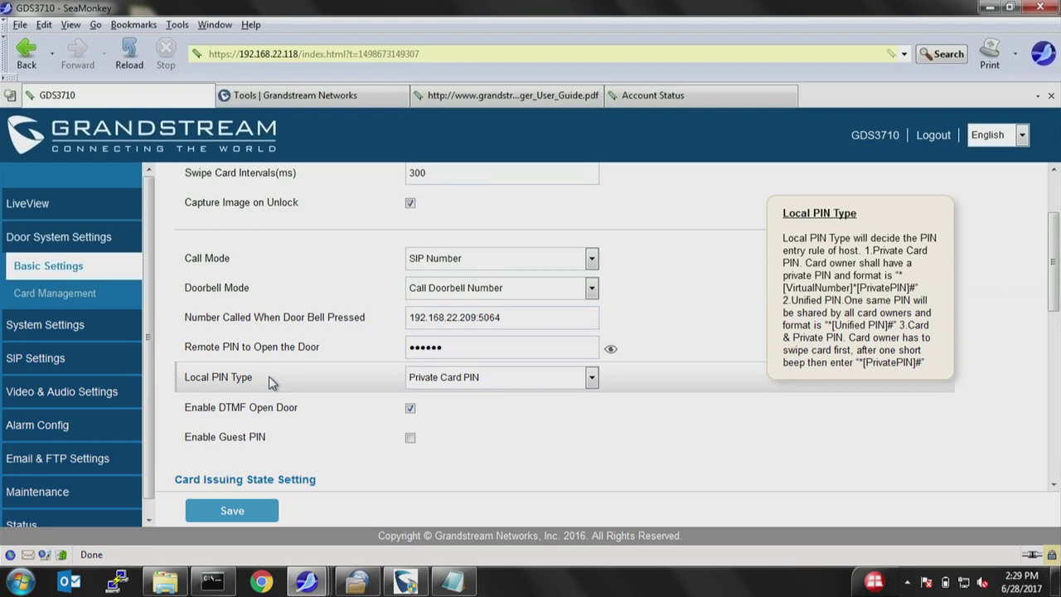
{"action": "left_click", "coordinate": [451, 380]}
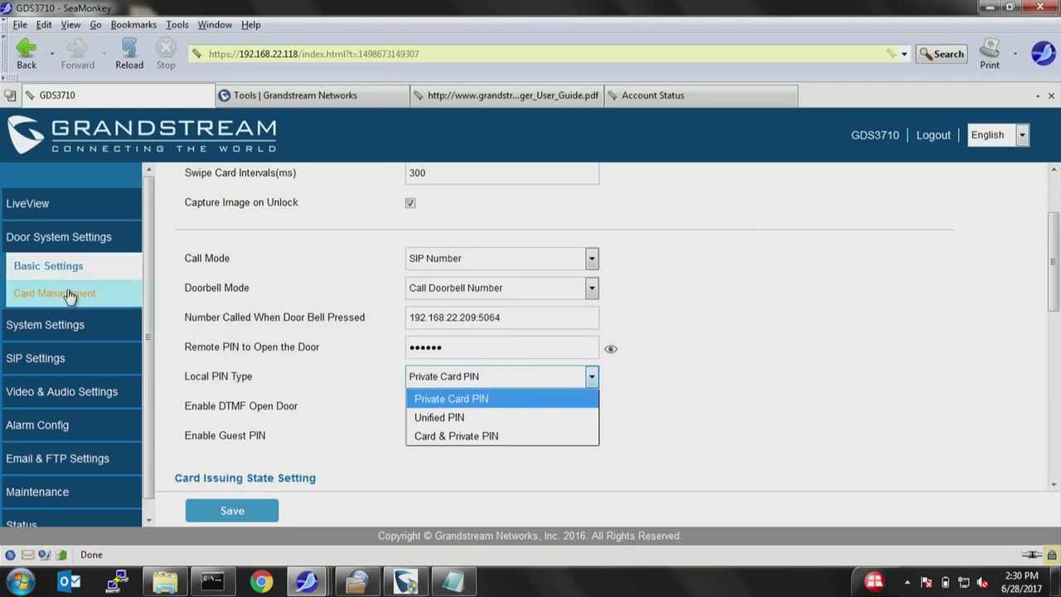
{"action": "left_click", "coordinate": [464, 418]}
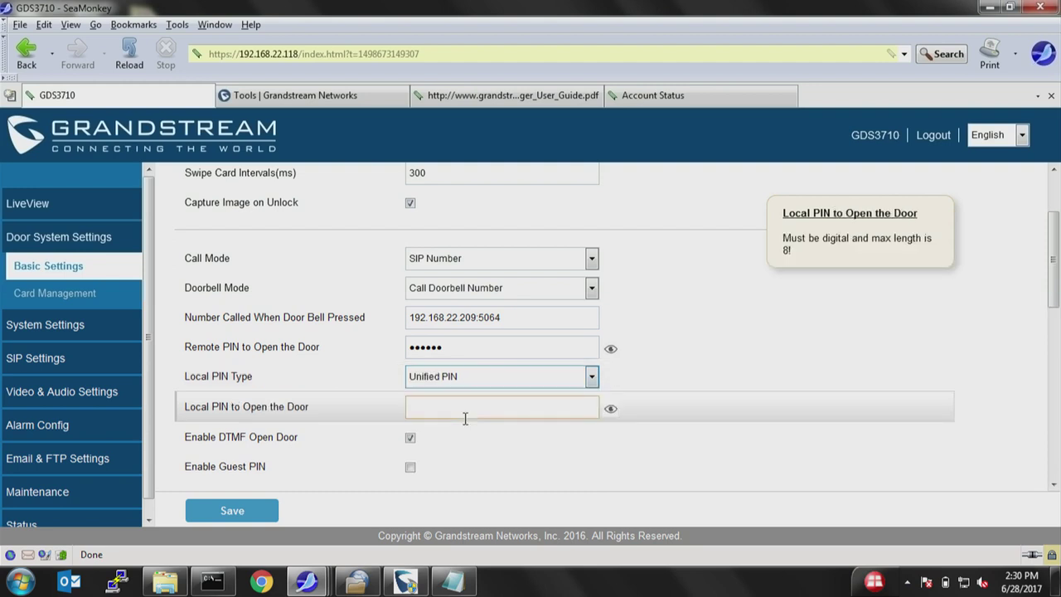
{"action": "left_click", "coordinate": [459, 406]}
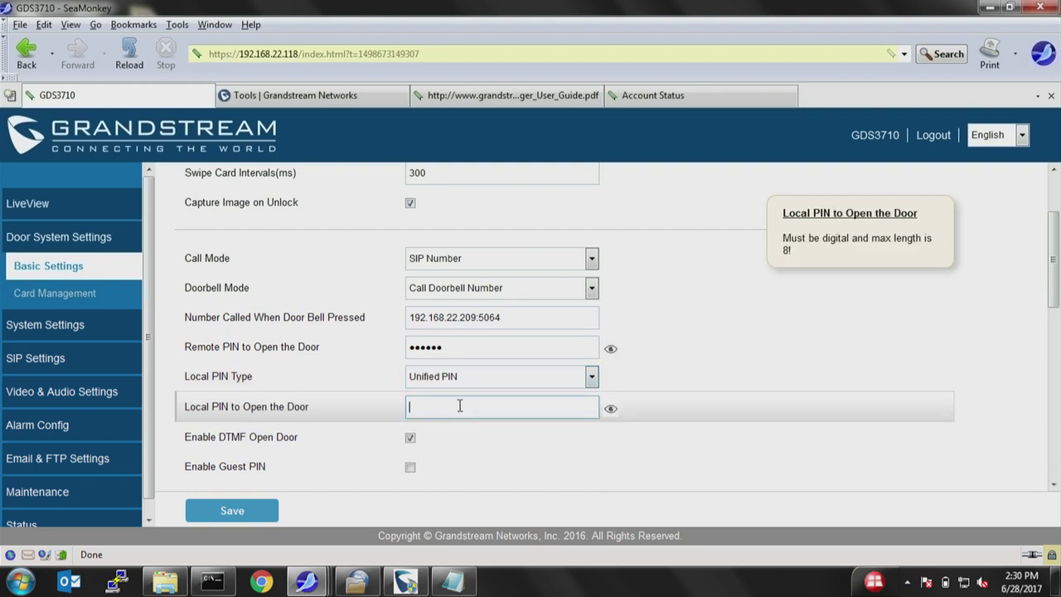
{"action": "type", "text": "12"}
{"action": "left_click", "coordinate": [482, 384]}
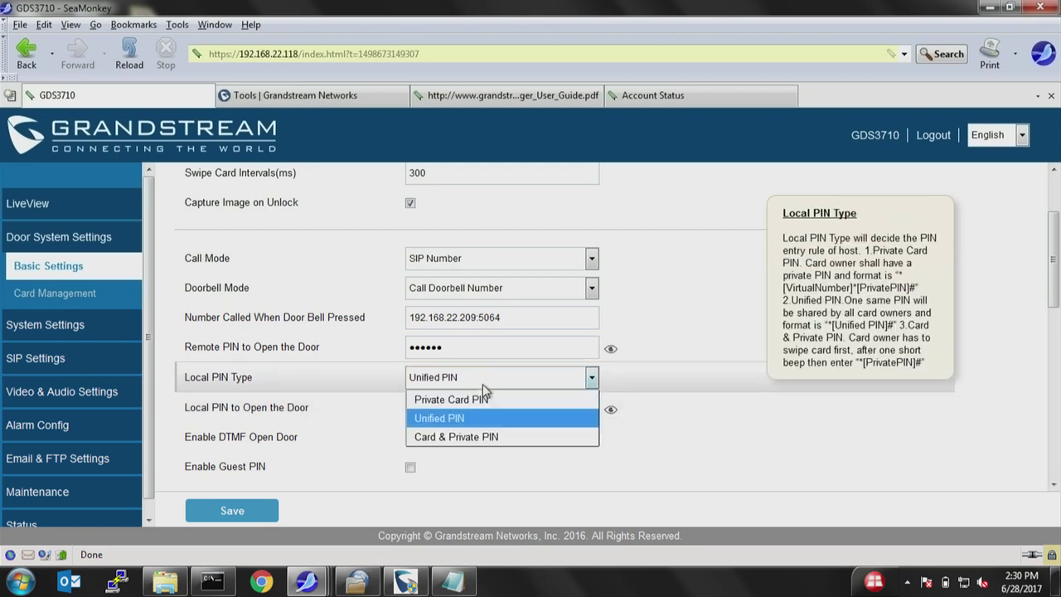
{"action": "left_click", "coordinate": [497, 439]}
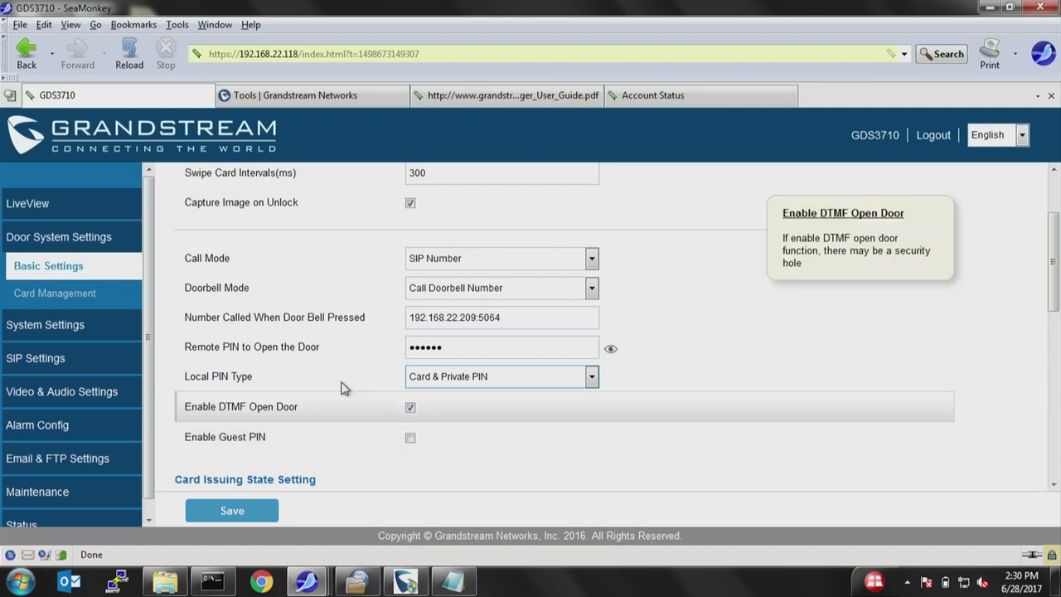
Keep DTMF door opening enabled and save the door system settings.
{"action": "mouse_move", "coordinate": [197, 414]}
{"action": "left_click_drag", "start_coordinate": [186, 407], "coordinate": [308, 413]}
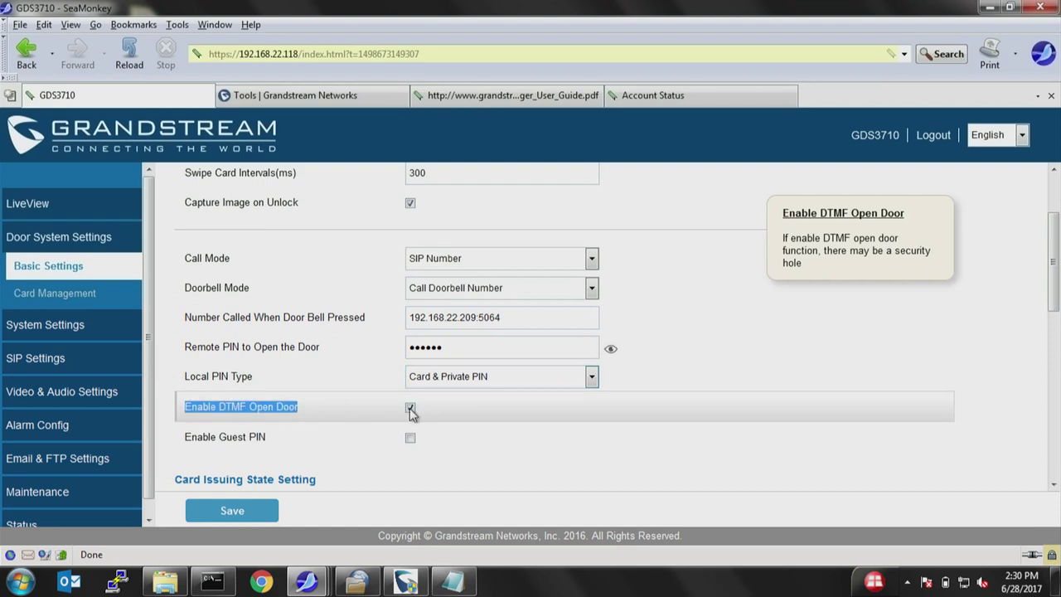
{"action": "left_click", "coordinate": [309, 412]}
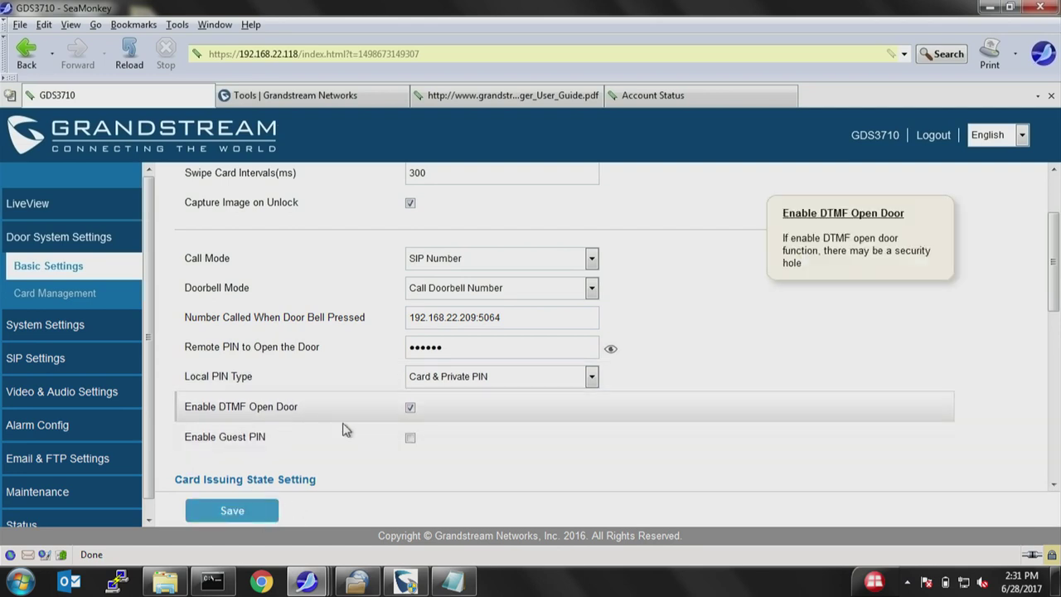
{"action": "left_click", "coordinate": [240, 509]}
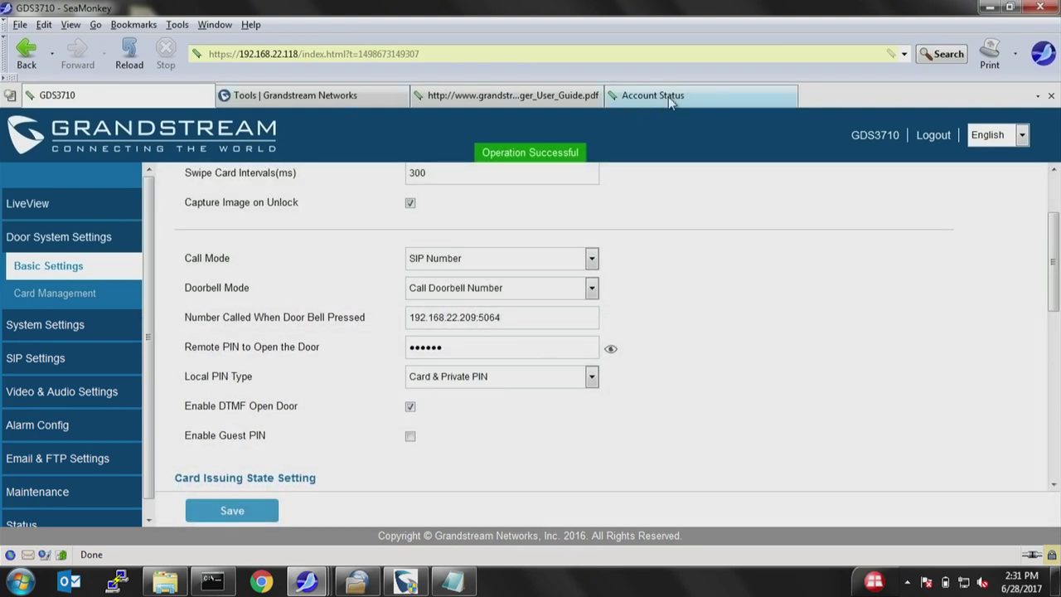
On the phone's page, name Account 3 'GDS' with SIP server 192.168.22.118.
{"action": "left_click", "coordinate": [668, 96]}
{"action": "mouse_move", "coordinate": [561, 202]}
{"action": "mouse_move", "coordinate": [569, 249]}
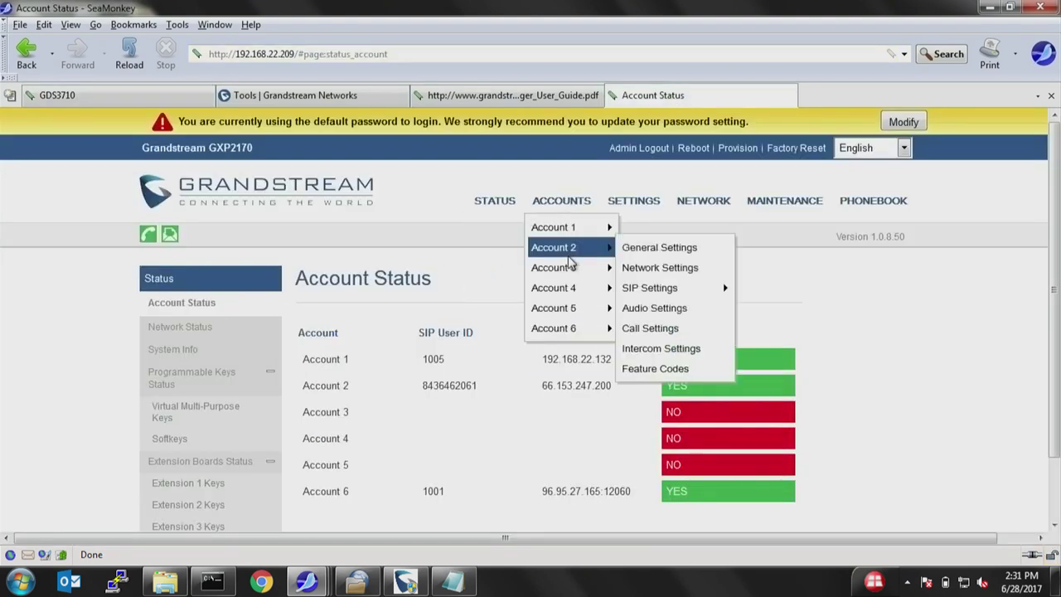
{"action": "left_click", "coordinate": [568, 267]}
{"action": "left_click", "coordinate": [532, 362]}
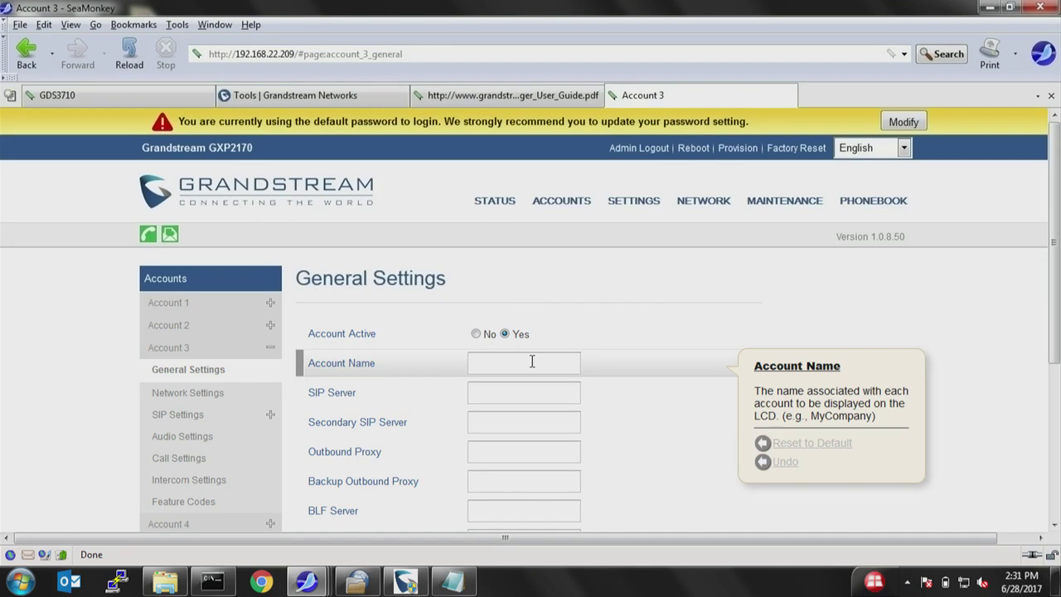
{"action": "type", "text": "1002"}
{"action": "key", "text": "Tab"}
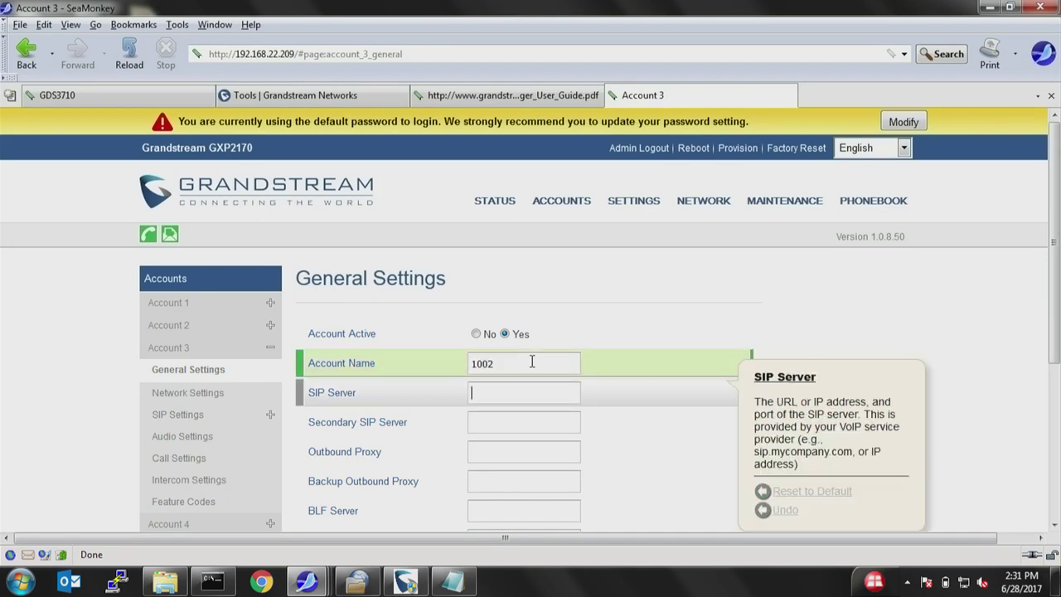
{"action": "key", "text": "shift+Tab"}
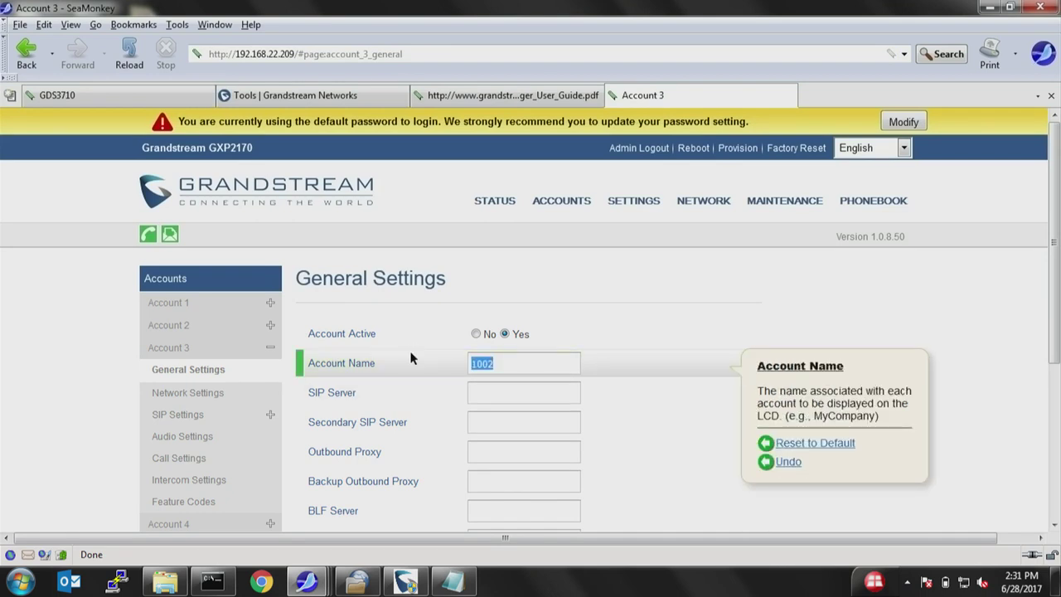
{"action": "type", "text": "GDS"}
{"action": "key", "text": "Tab"}
{"action": "type", "text": "19"}
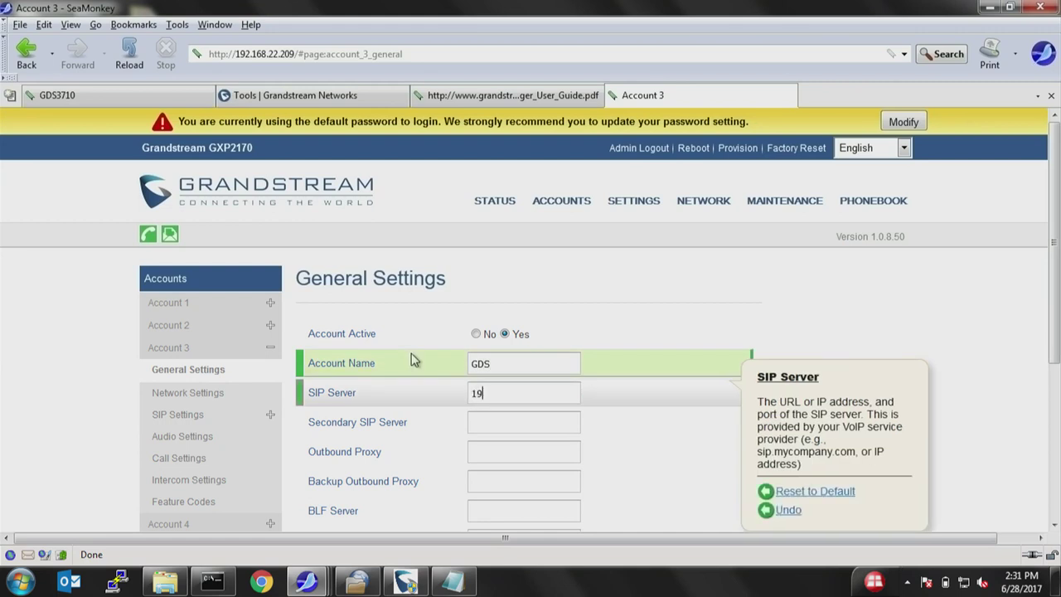
{"action": "type", "text": "2.168.22.118"}
Set Account 3's SIP user ID and authenticate ID to 121, then save and apply.
{"action": "scroll", "coordinate": [508, 453], "scroll_direction": "down", "scroll_amount": 5}
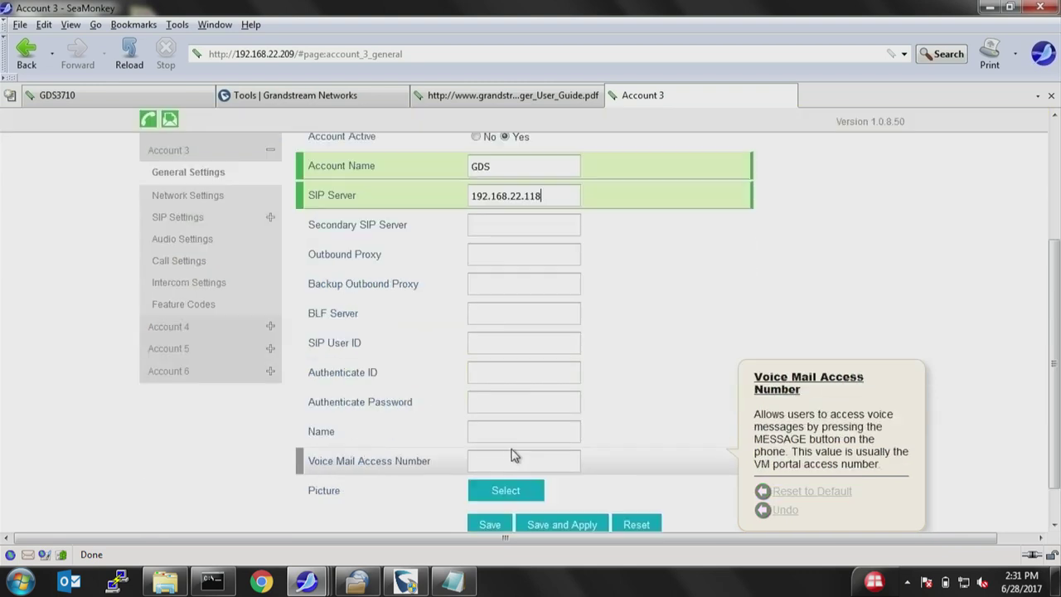
{"action": "left_click", "coordinate": [507, 339]}
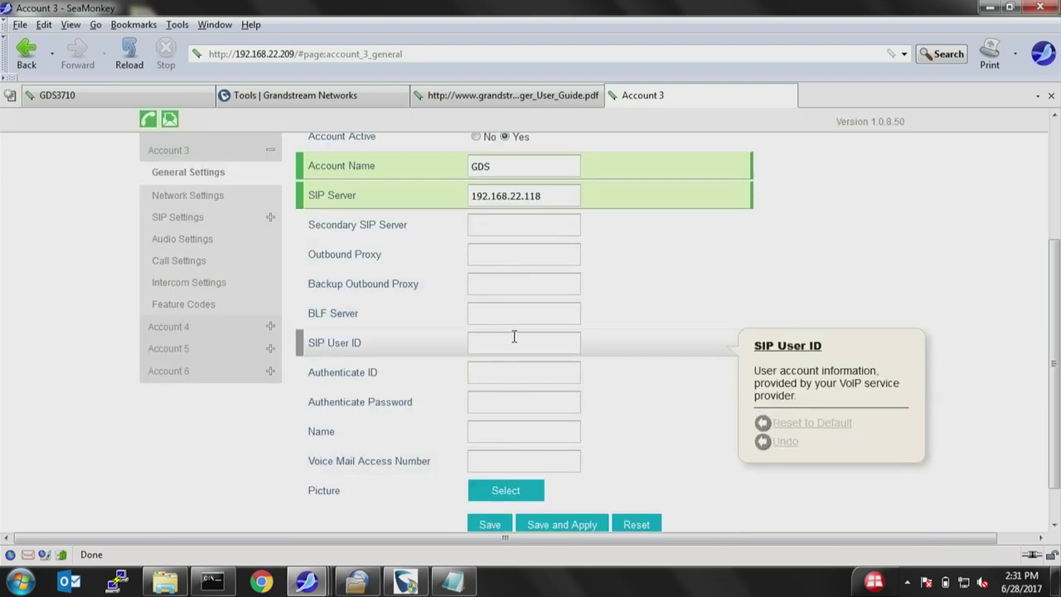
{"action": "type", "text": "1212"}
{"action": "left_click", "coordinate": [497, 376]}
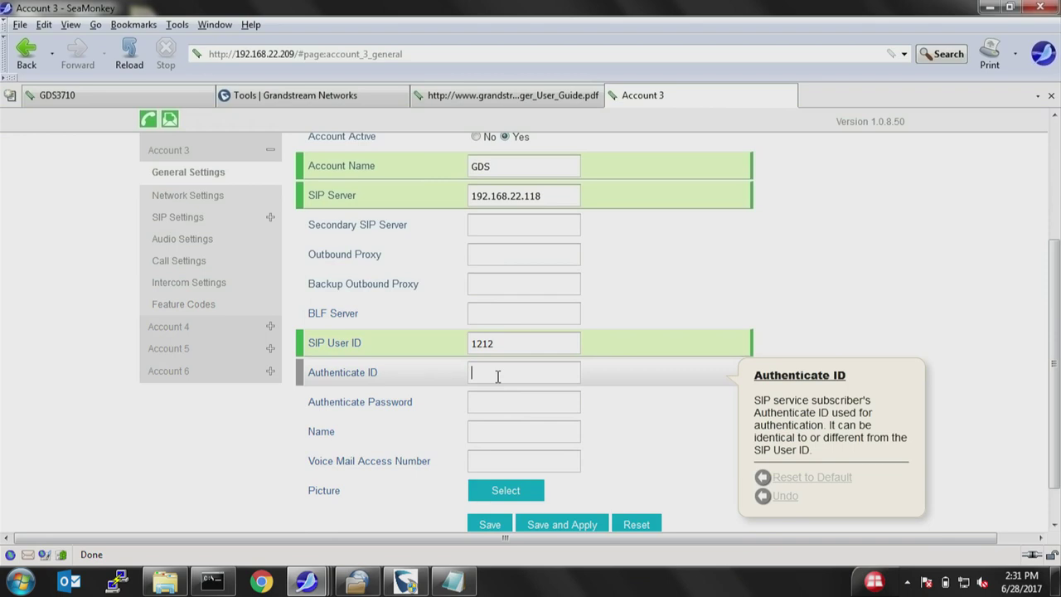
{"action": "type", "text": "1212"}
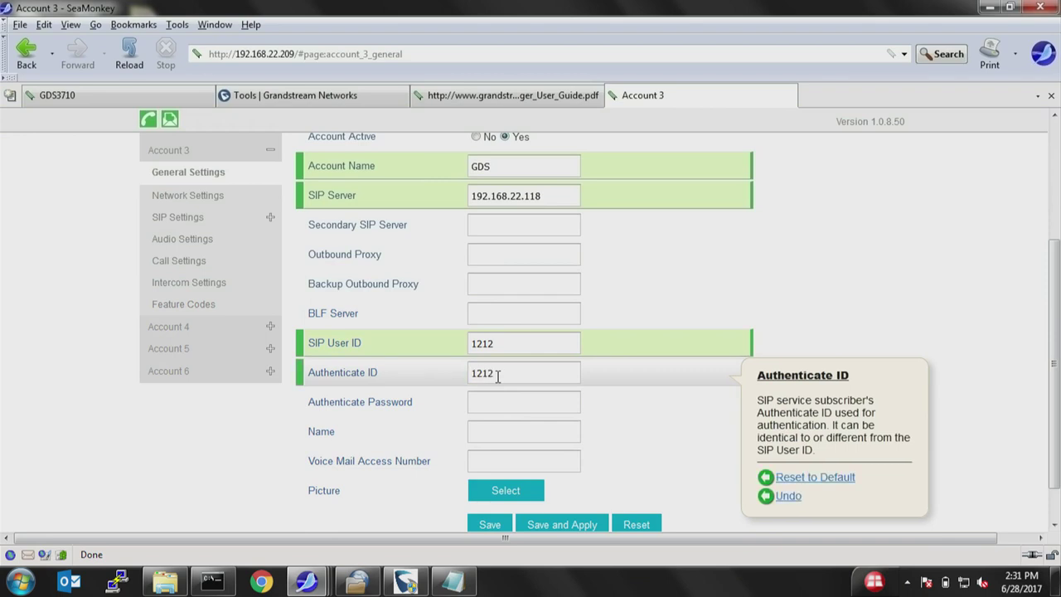
{"action": "left_click", "coordinate": [562, 522]}
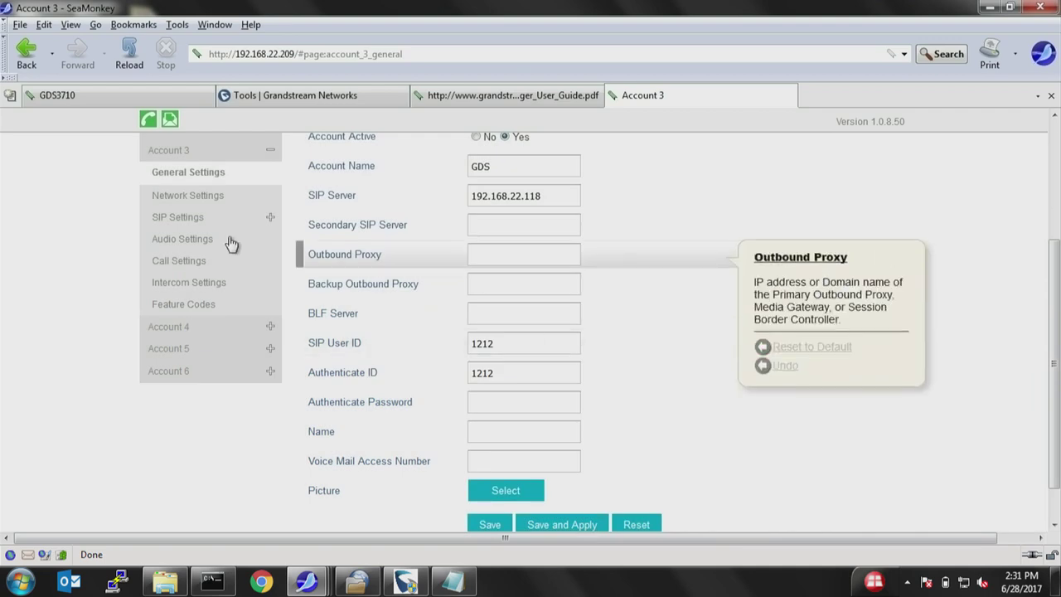
Set SIP Registration to No in Account 3's SIP Basic Settings and apply.
{"action": "left_click", "coordinate": [182, 218]}
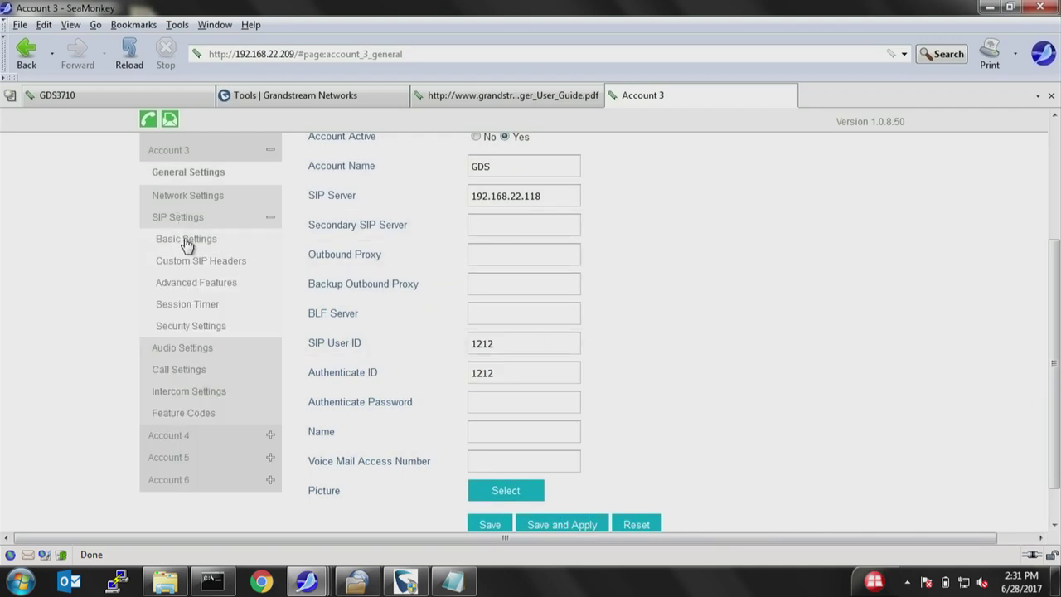
{"action": "left_click", "coordinate": [196, 240]}
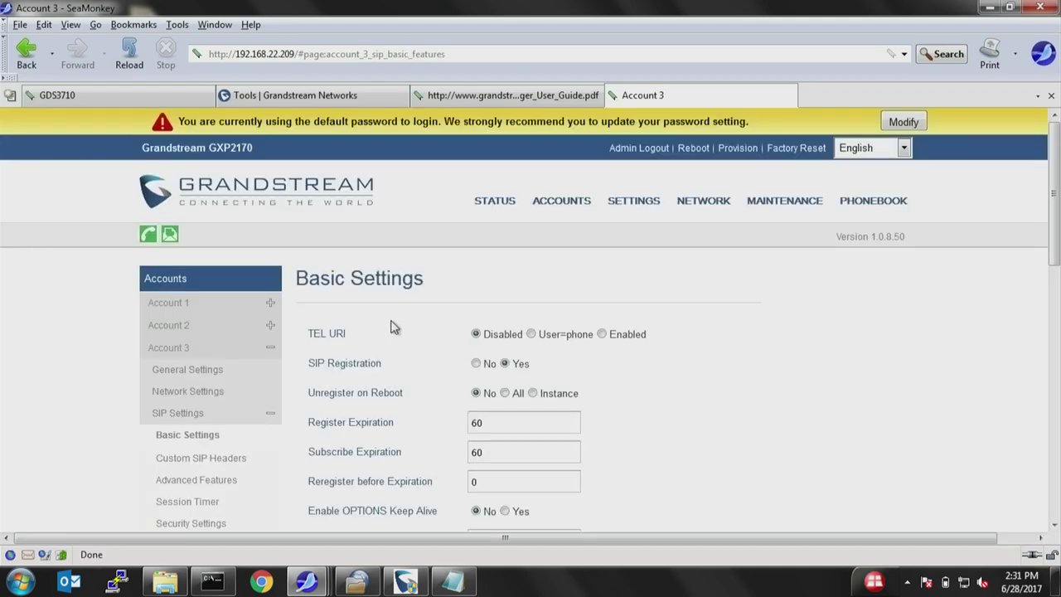
{"action": "left_click", "coordinate": [476, 363]}
{"action": "scroll", "coordinate": [519, 372], "scroll_direction": "down", "scroll_amount": 12}
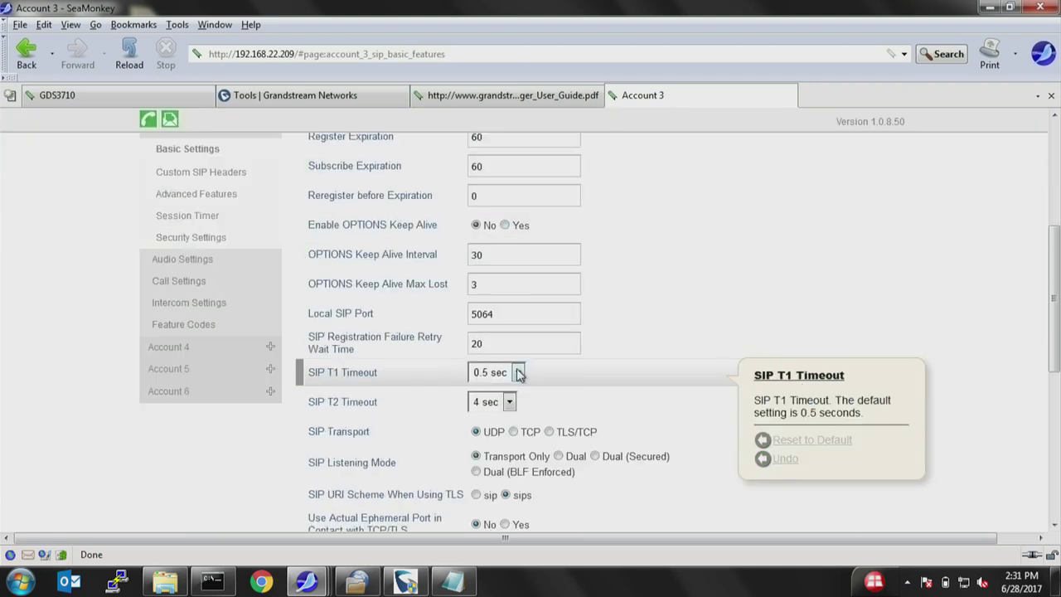
{"action": "left_click", "coordinate": [563, 484]}
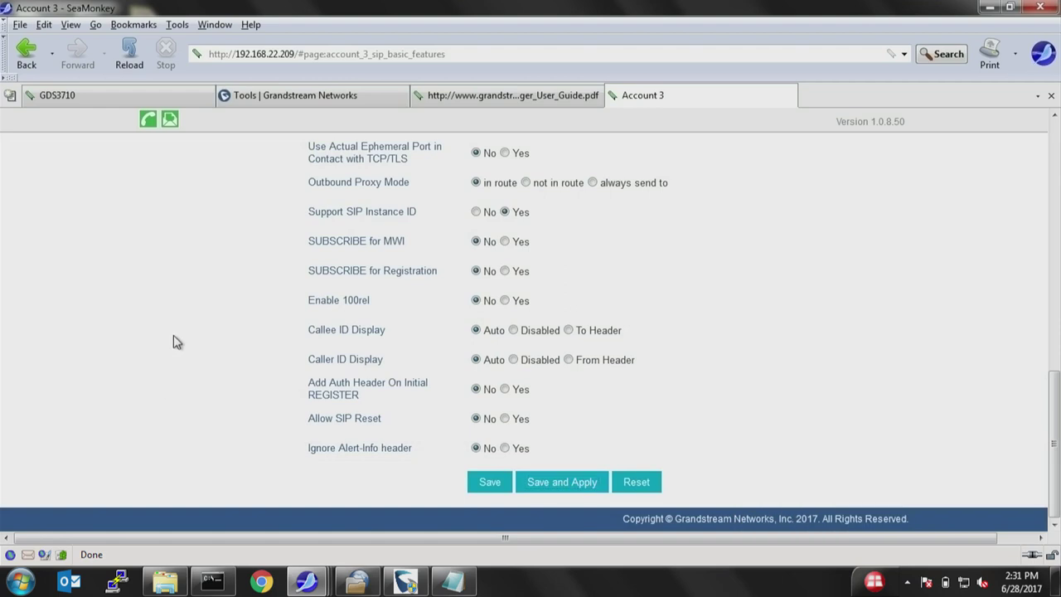
{"action": "scroll", "coordinate": [174, 338], "scroll_direction": "up", "scroll_amount": 5}
{"action": "mouse_move", "coordinate": [638, 200]}
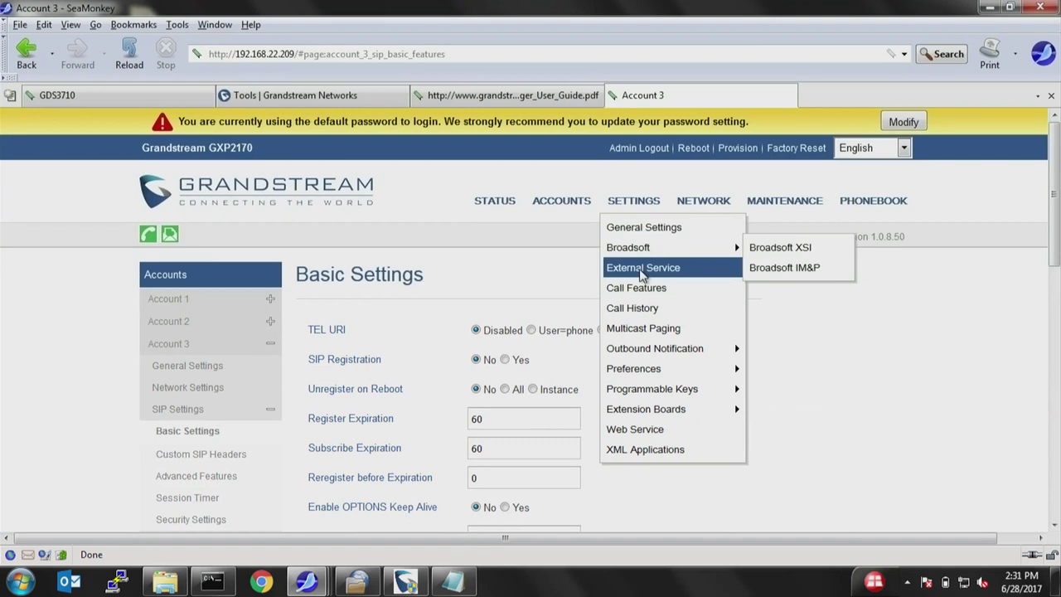
In External Service, make row 1 a GDS service linked to Account 3.
{"action": "left_click", "coordinate": [642, 267]}
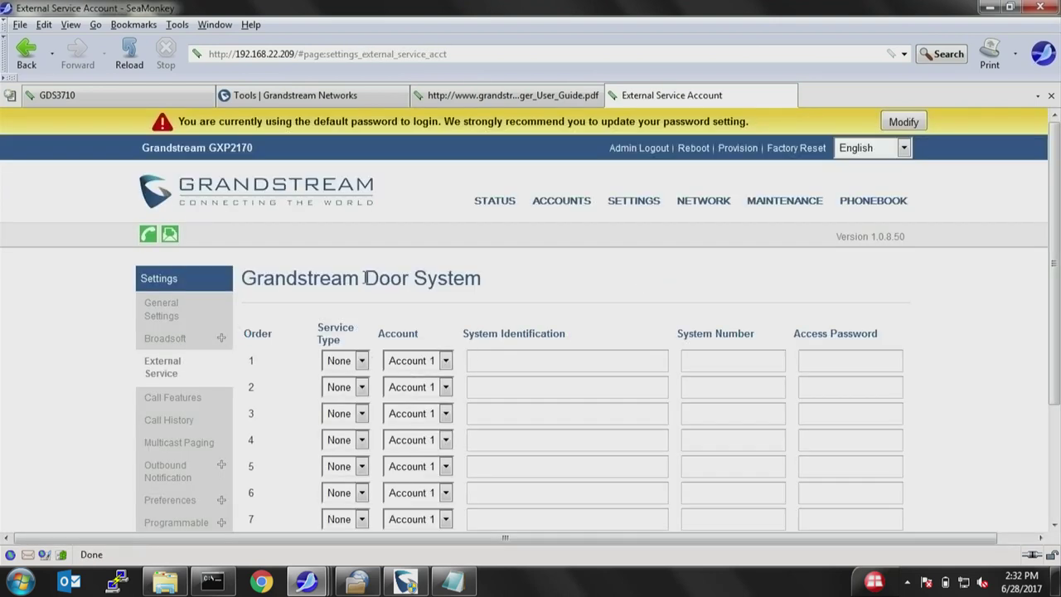
{"action": "left_click", "coordinate": [357, 360]}
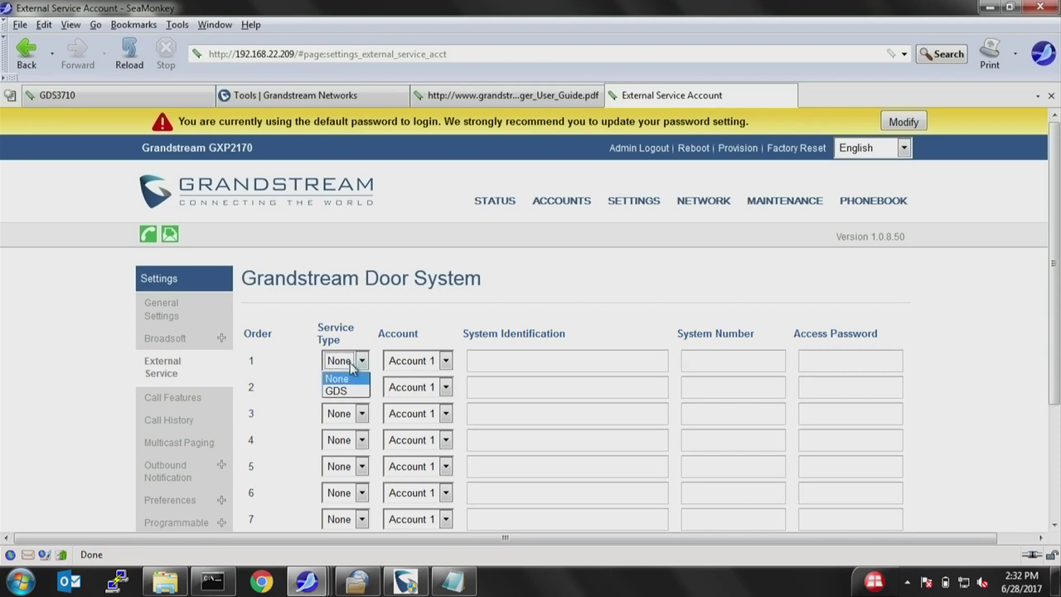
{"action": "left_click", "coordinate": [344, 388]}
{"action": "left_click", "coordinate": [425, 363]}
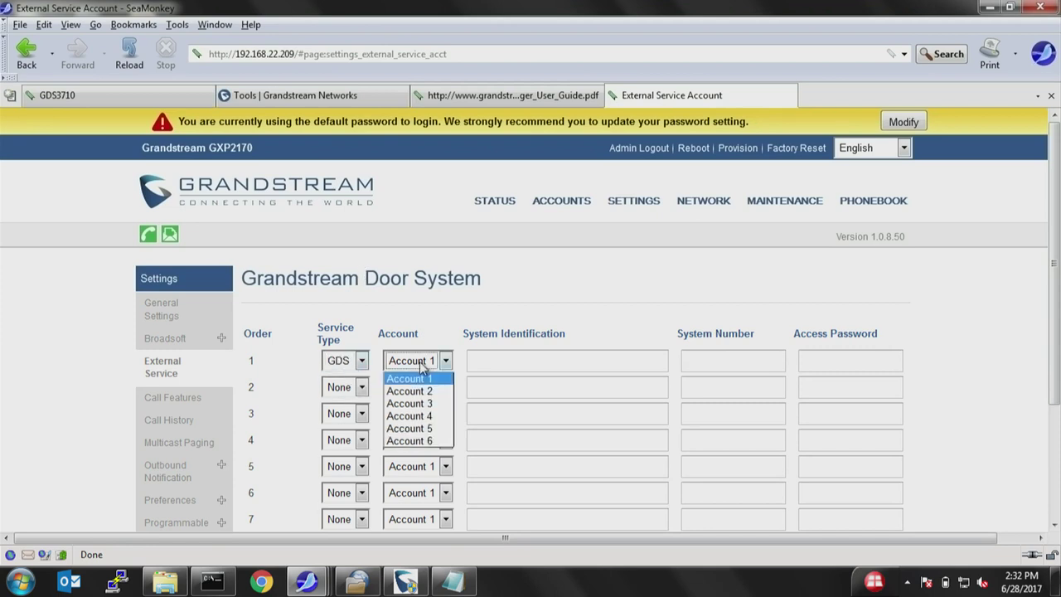
{"action": "left_click", "coordinate": [425, 405]}
Enter 192.168.22.118 as identification and system number, add the access password, then save and apply.
{"action": "left_click", "coordinate": [486, 361]}
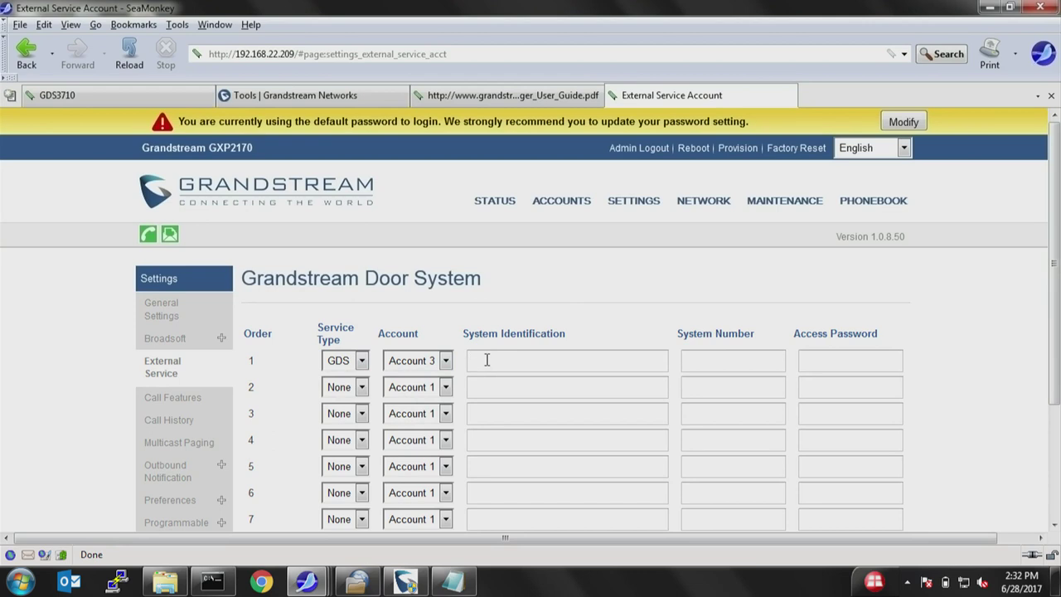
{"action": "type", "text": "192.168.22.118"}
{"action": "left_click", "coordinate": [758, 363]}
{"action": "type", "text": "192.168.22."}
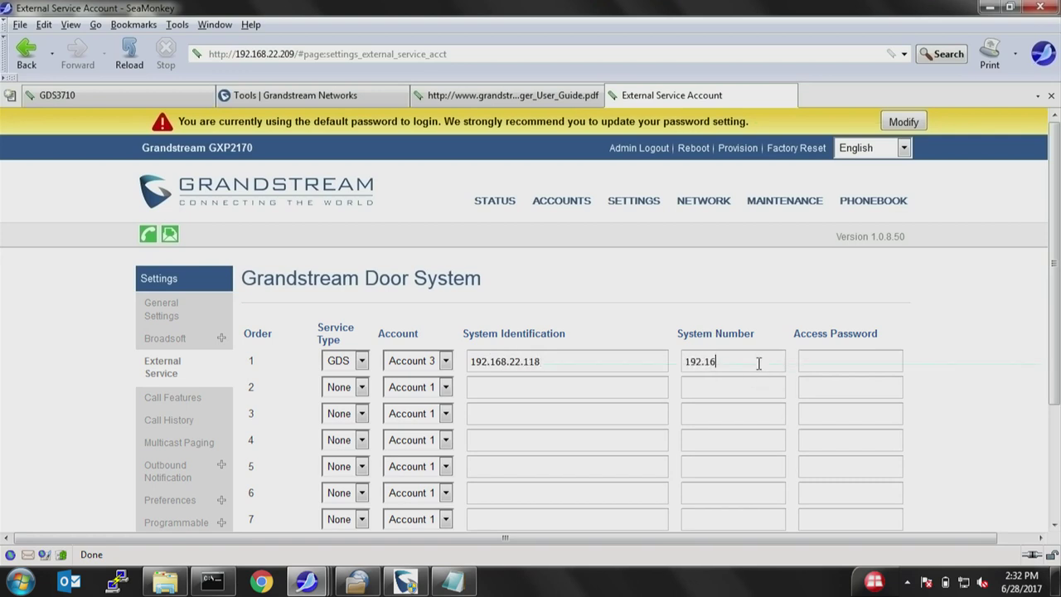
{"action": "type", "text": "118"}
{"action": "left_click", "coordinate": [851, 358]}
{"action": "type", "text": "12"}
{"action": "scroll", "coordinate": [821, 355], "scroll_direction": "down", "scroll_amount": 3}
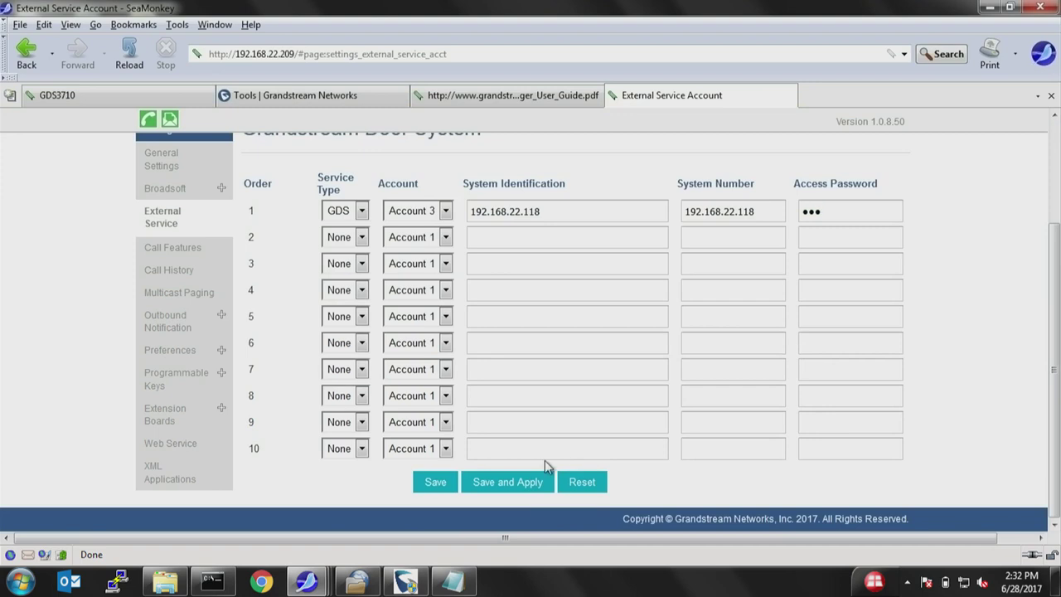
{"action": "left_click", "coordinate": [508, 482]}
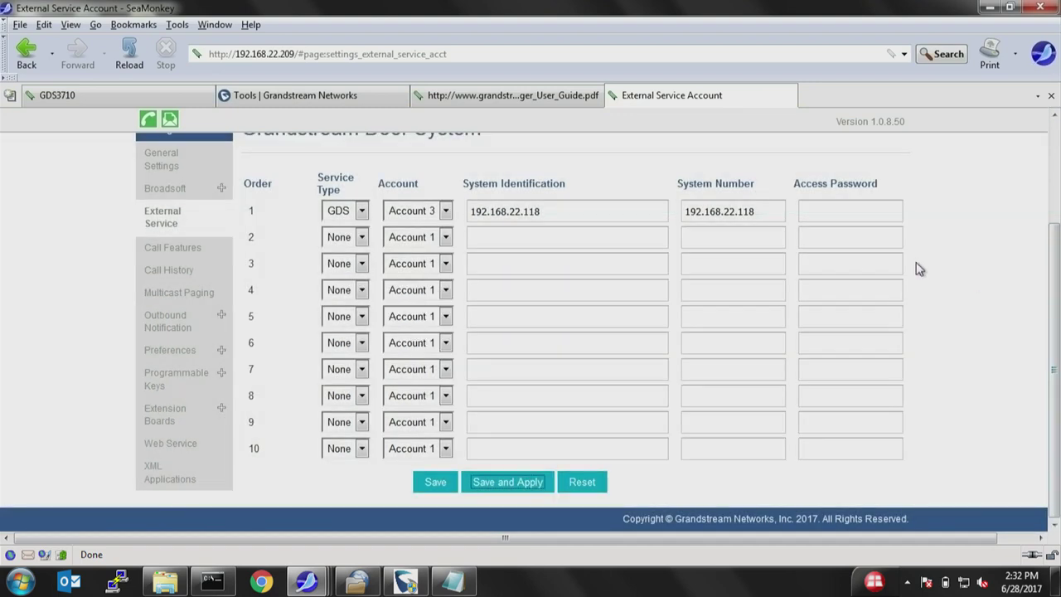
Return to the GDS3710 settings in the other browser tab.
{"action": "scroll", "coordinate": [916, 265], "scroll_direction": "up", "scroll_amount": 3}
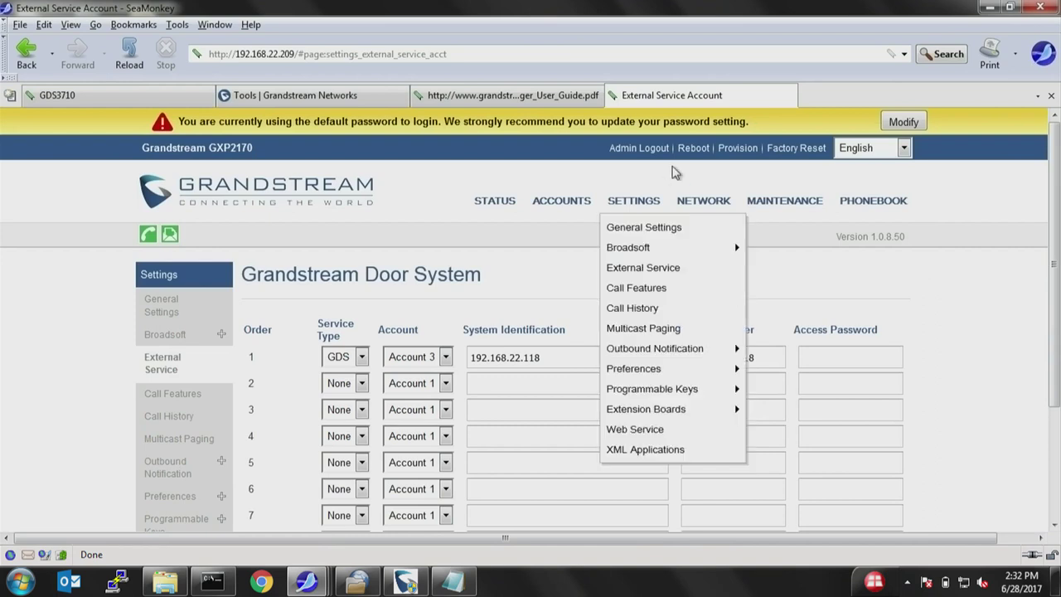
{"action": "mouse_move", "coordinate": [561, 200]}
{"action": "mouse_move", "coordinate": [552, 227]}
{"action": "mouse_move", "coordinate": [649, 267]}
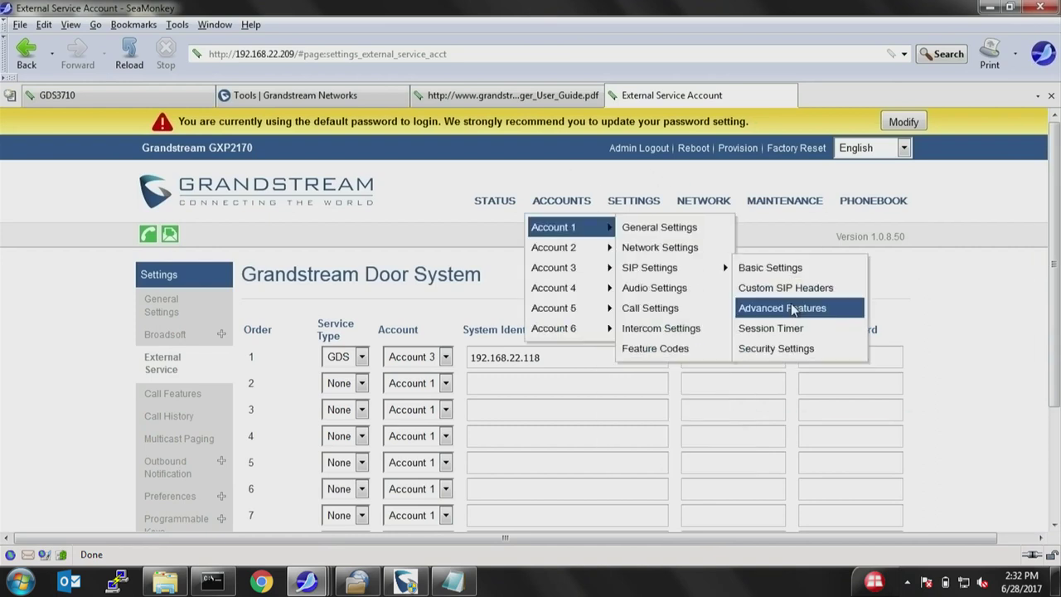
{"action": "left_click", "coordinate": [793, 310]}
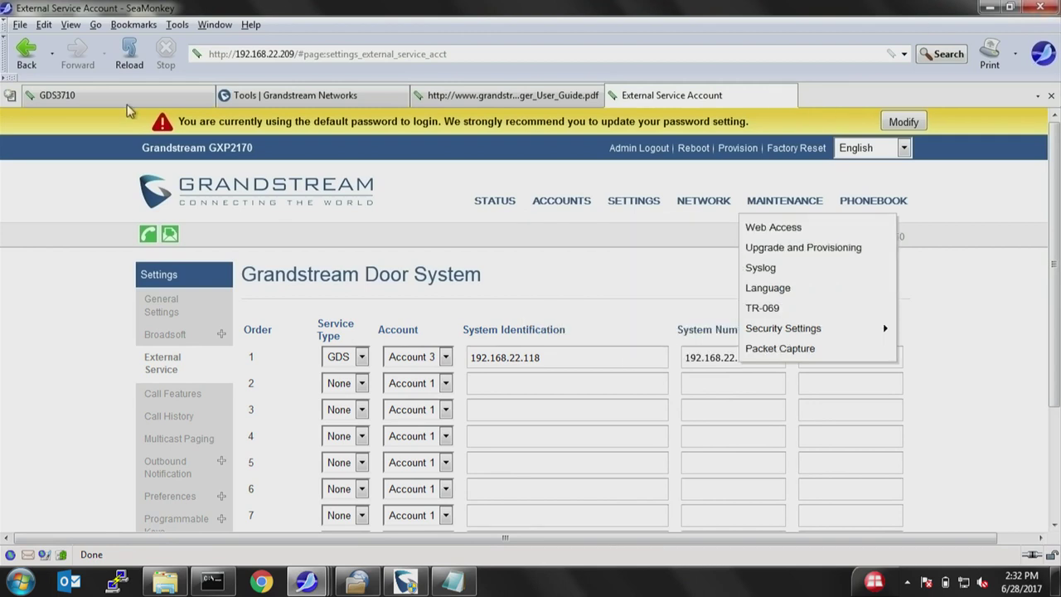
{"action": "left_click", "coordinate": [124, 97]}
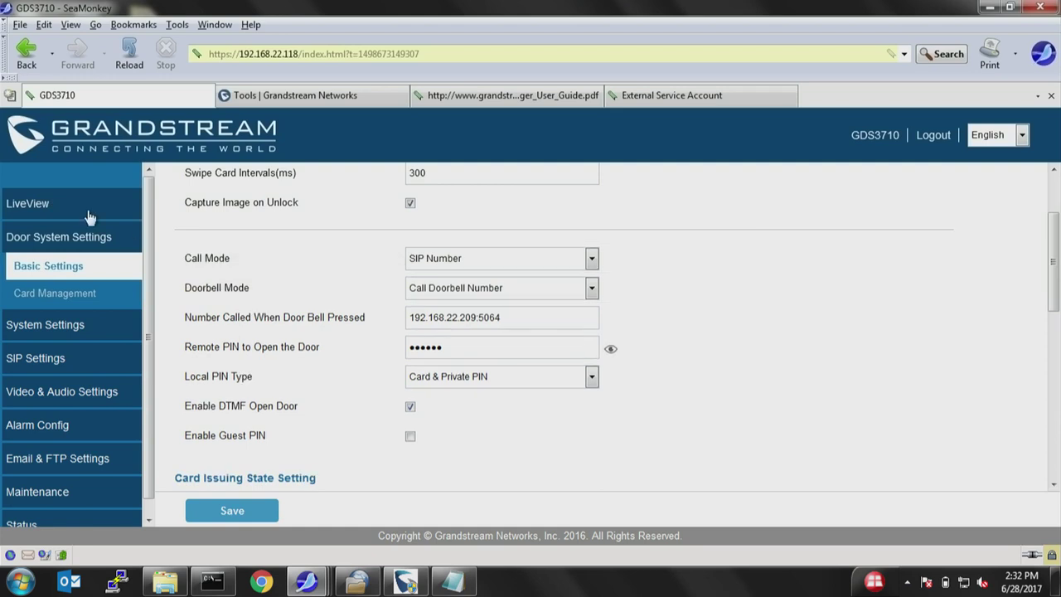
{"action": "left_click", "coordinate": [28, 204]}
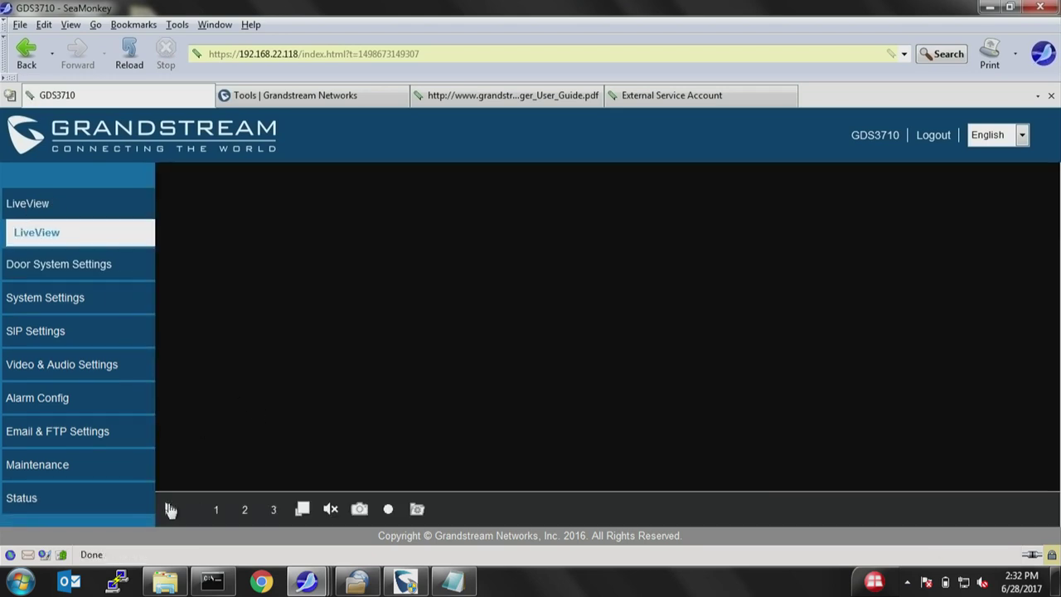
{"action": "left_click", "coordinate": [174, 507]}
{"action": "left_click", "coordinate": [303, 509]}
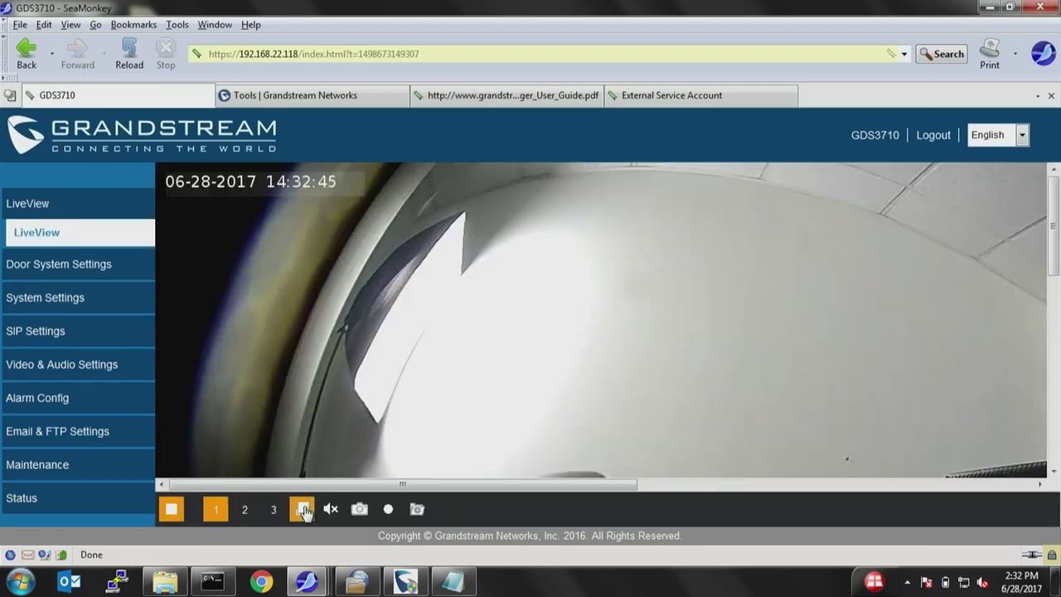
{"action": "left_click_drag", "start_coordinate": [1054, 223], "coordinate": [1057, 321]}
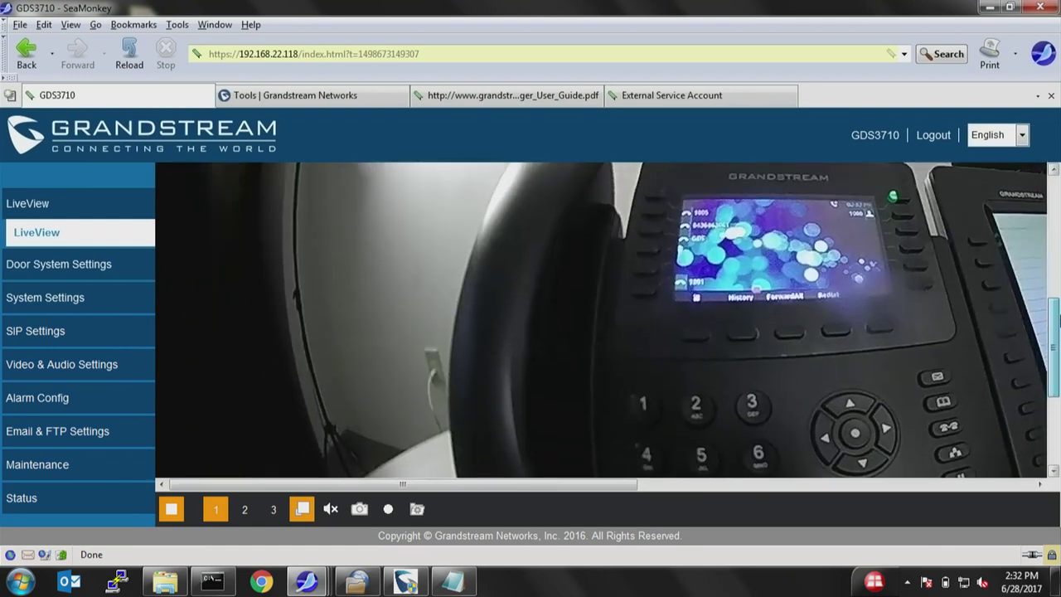
{"action": "left_click_drag", "start_coordinate": [403, 484], "coordinate": [566, 487]}
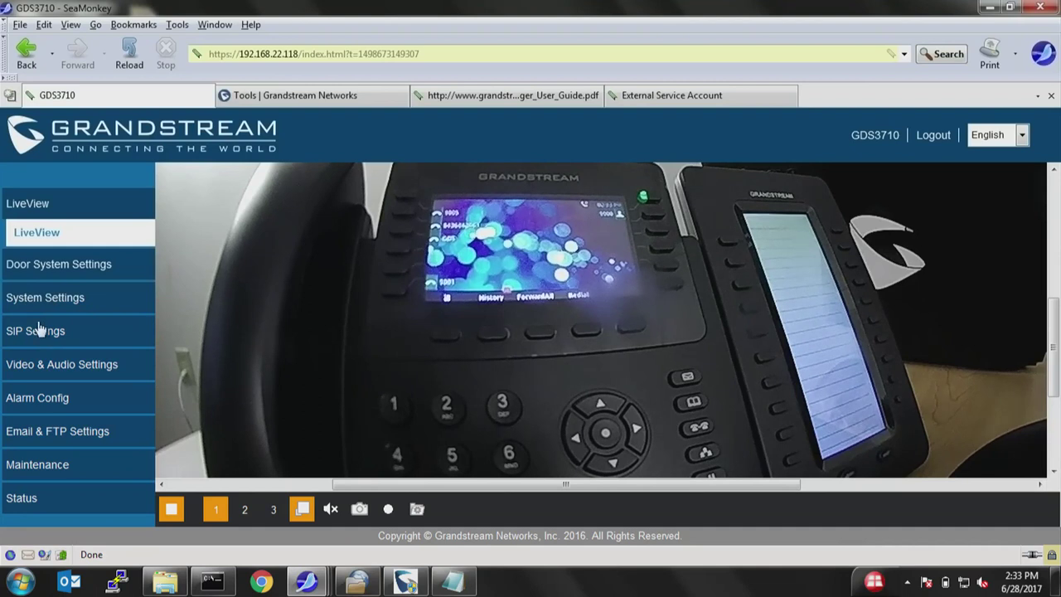
{"action": "left_click", "coordinate": [57, 269]}
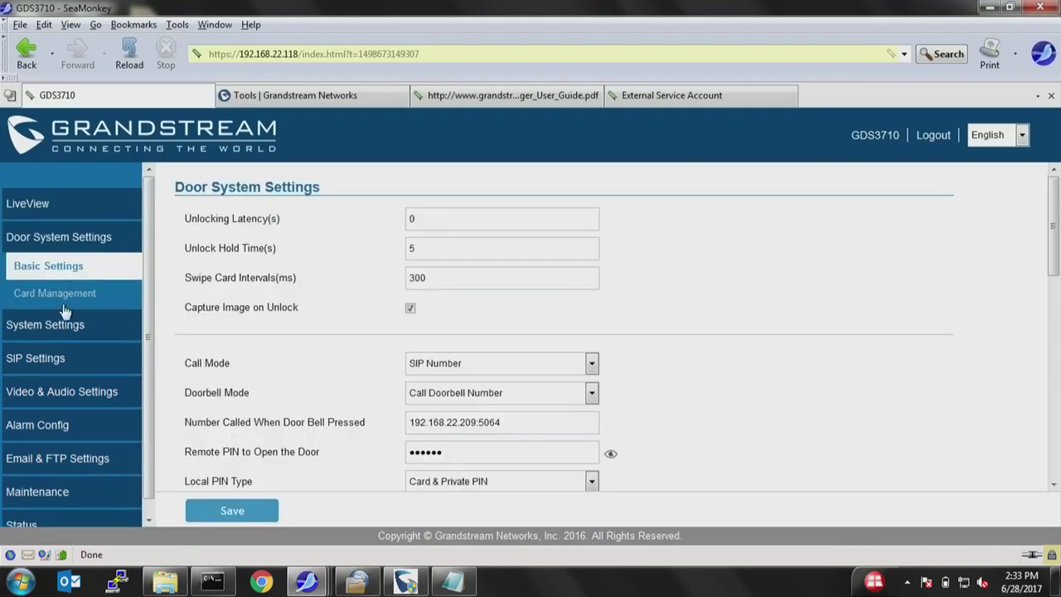
In Card Management, start a new card user with a username and an ID number.
{"action": "left_click", "coordinate": [83, 293]}
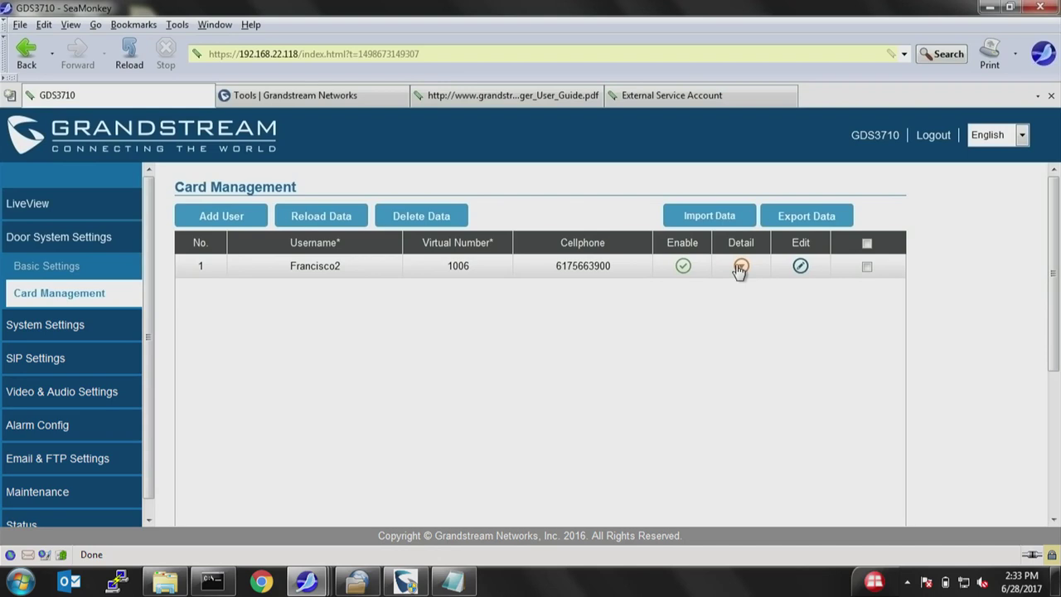
{"action": "left_click", "coordinate": [217, 220]}
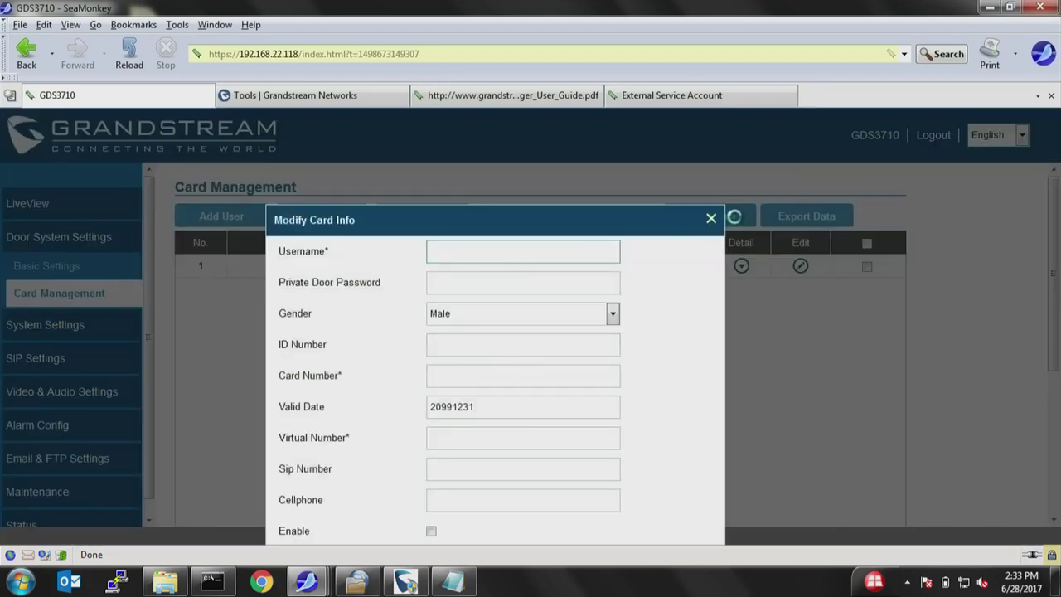
{"action": "left_click", "coordinate": [511, 246]}
{"action": "type", "text": "Steve"}
{"action": "key", "text": "Tab"}
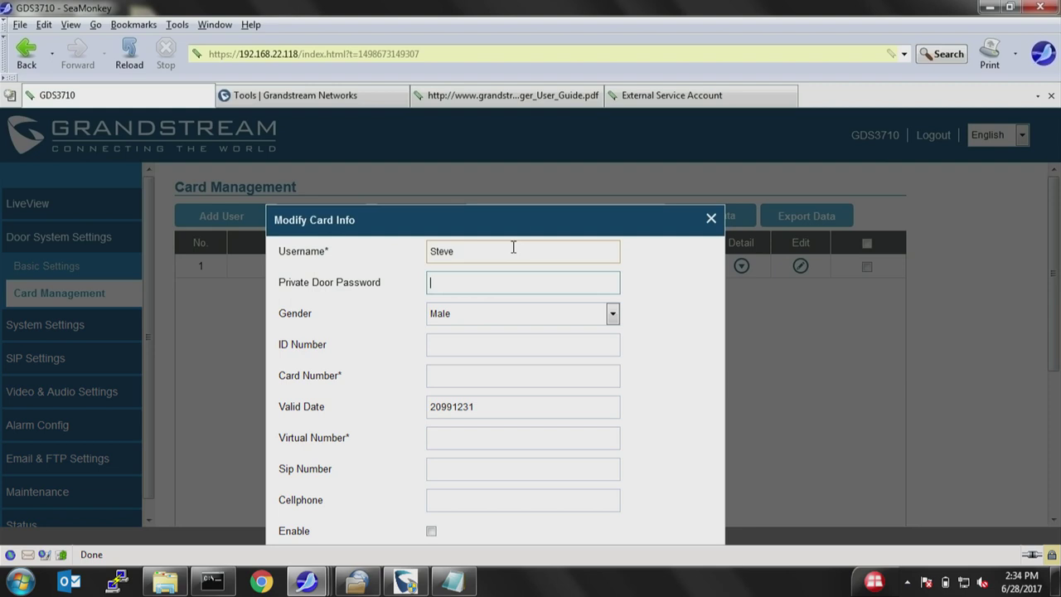
{"action": "left_click", "coordinate": [463, 345]}
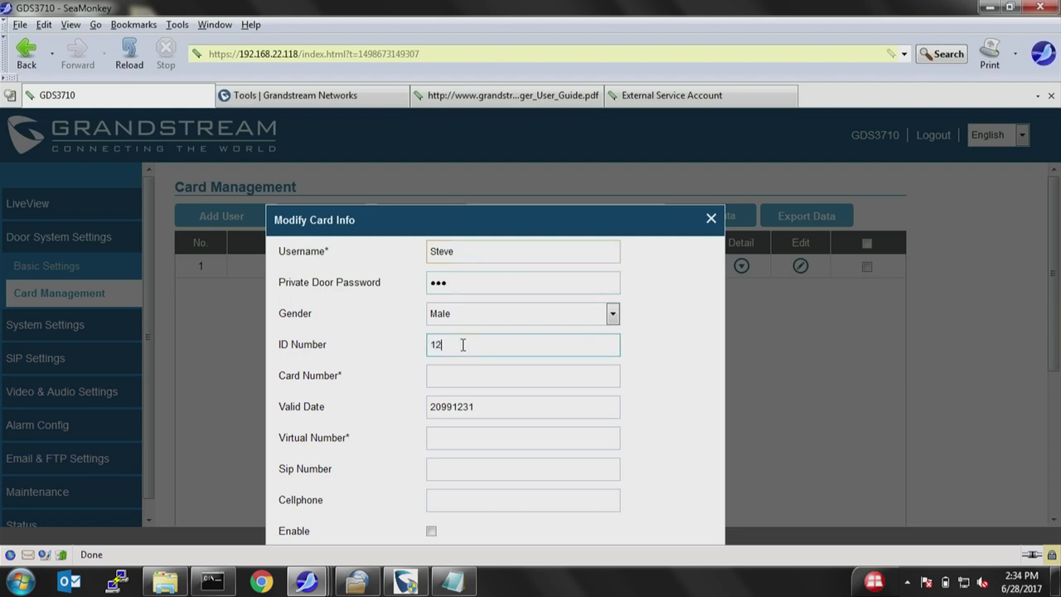
Give it virtual number 102 and SIP number 1001, enable it, submit, and dismiss the rejected form.
{"action": "left_click", "coordinate": [466, 376]}
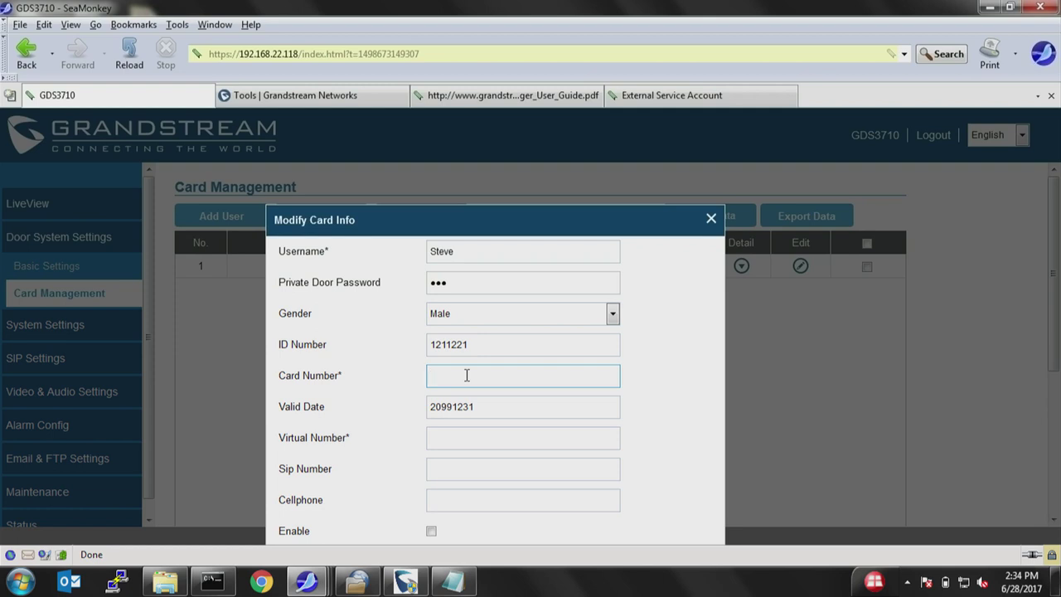
{"action": "left_click", "coordinate": [472, 434]}
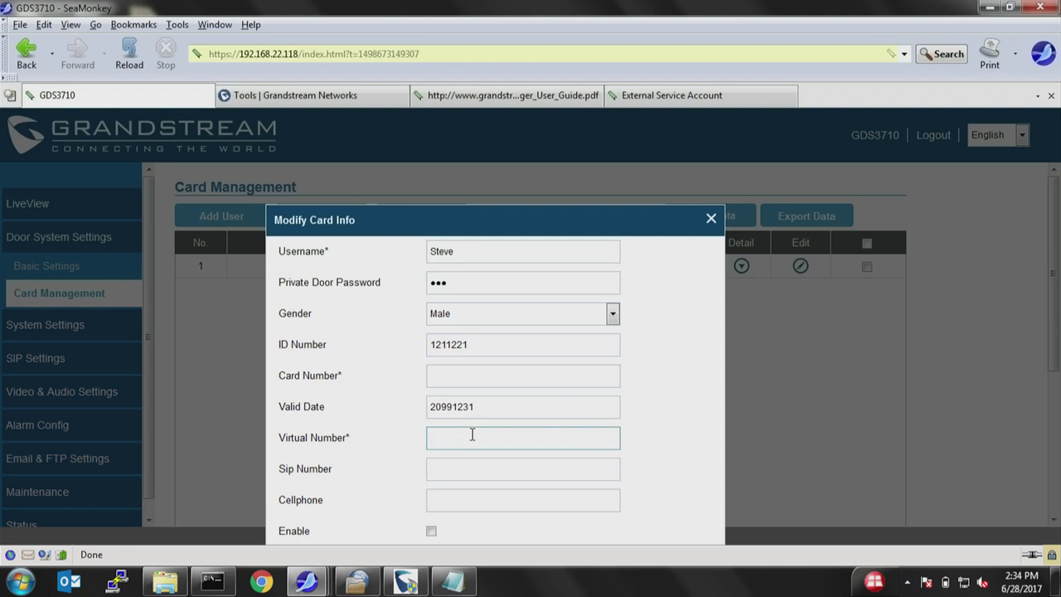
{"action": "type", "text": "102"}
{"action": "left_click", "coordinate": [470, 469]}
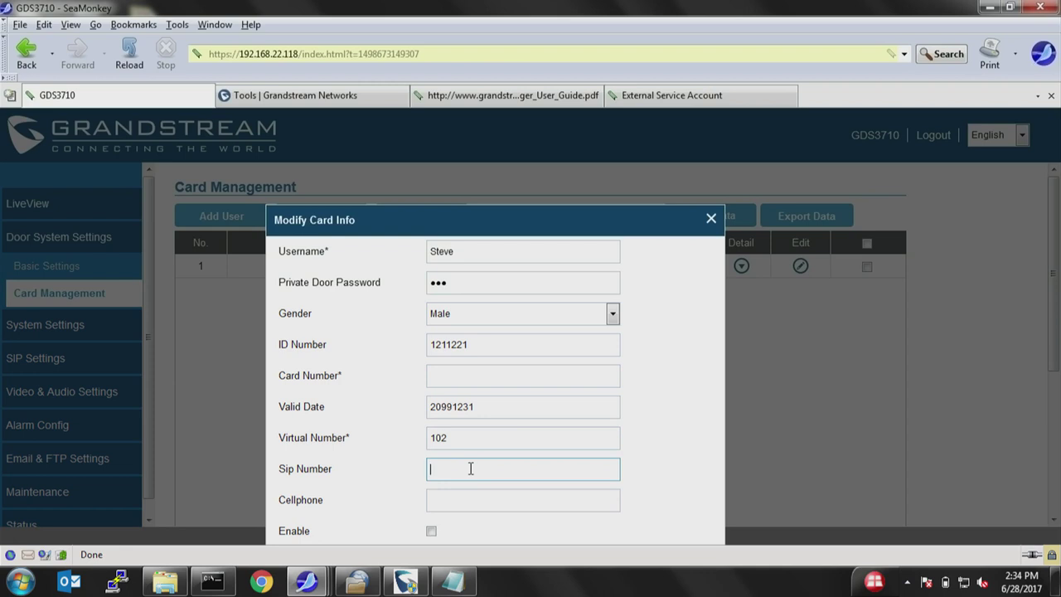
{"action": "type", "text": "1001"}
{"action": "left_click", "coordinate": [431, 531]}
{"action": "key", "text": "Return"}
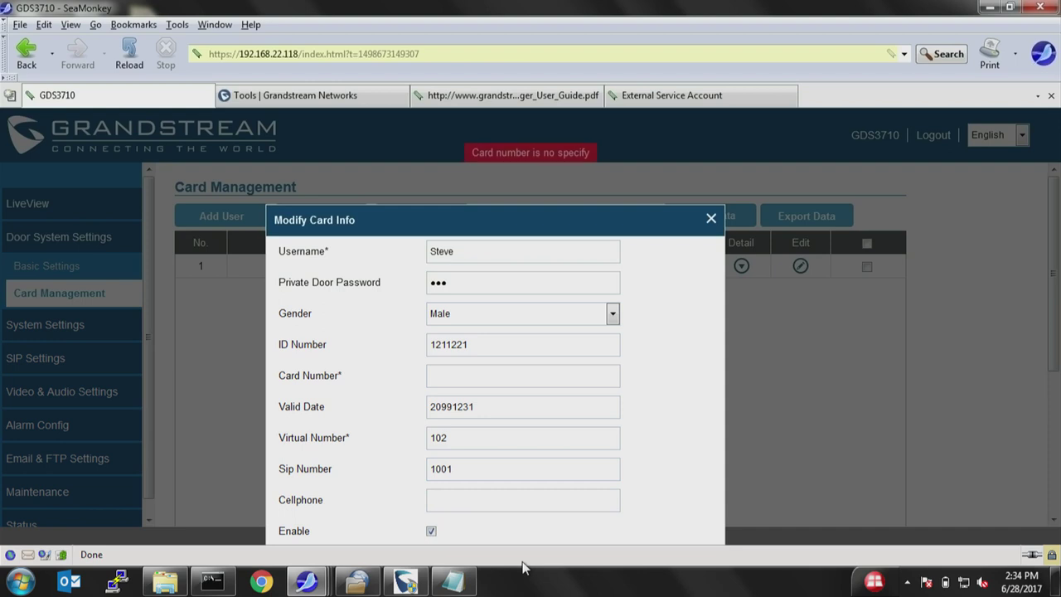
{"action": "key", "text": "Escape"}
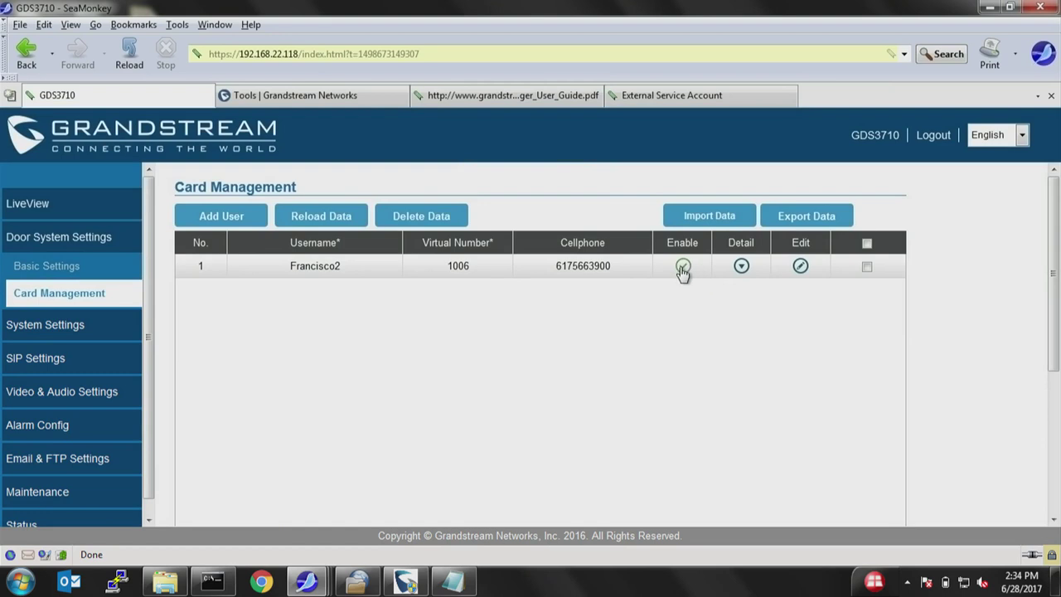
Open the existing card user's details and replace its private door password.
{"action": "left_click", "coordinate": [799, 266]}
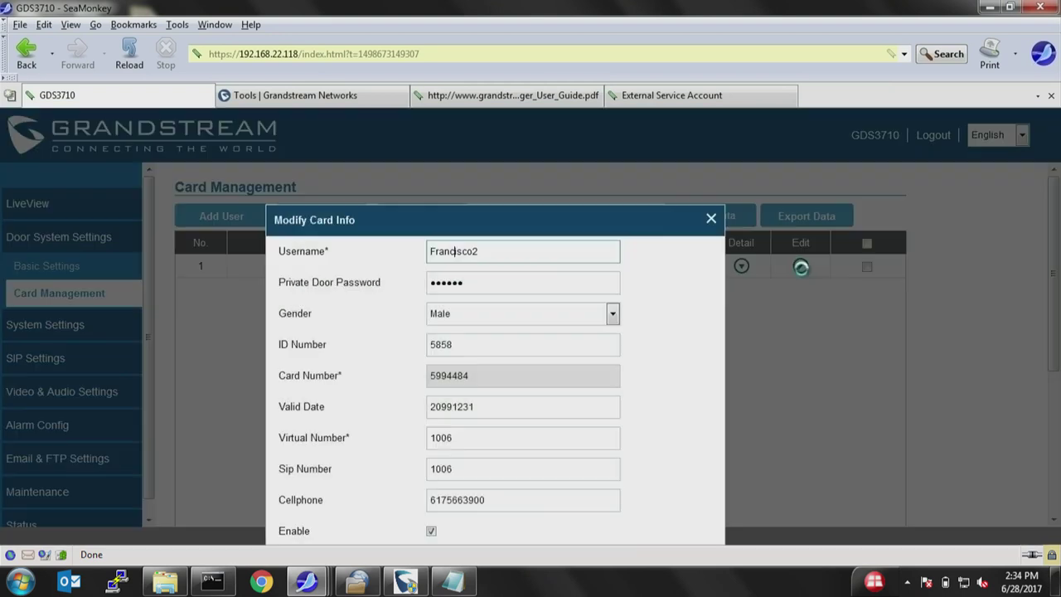
{"action": "left_click_drag", "start_coordinate": [476, 276], "coordinate": [362, 291]}
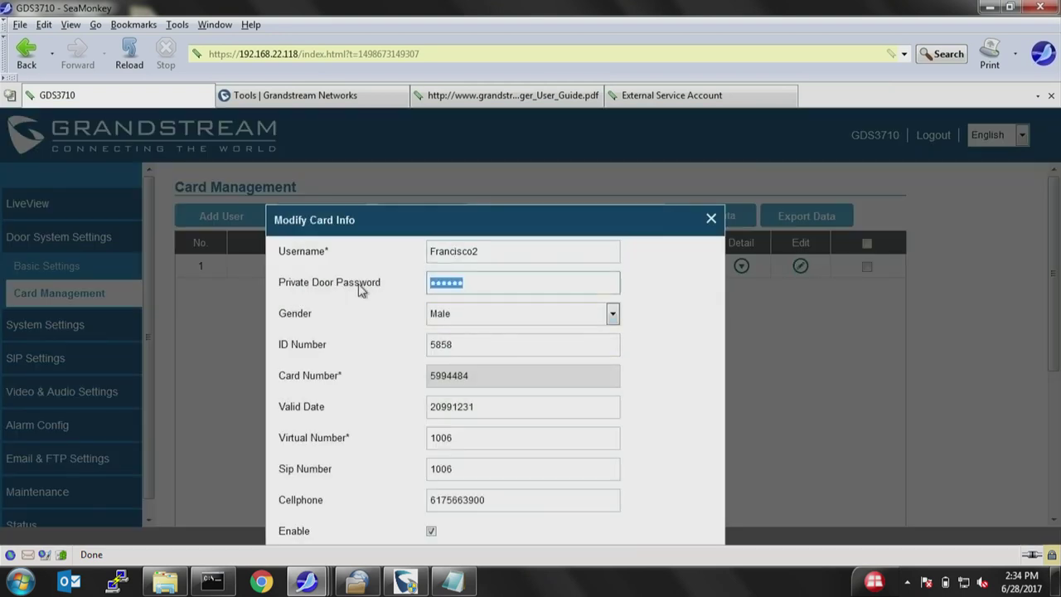
{"action": "type", "text": "123"}
{"action": "left_click_drag", "start_coordinate": [461, 437], "coordinate": [406, 438]}
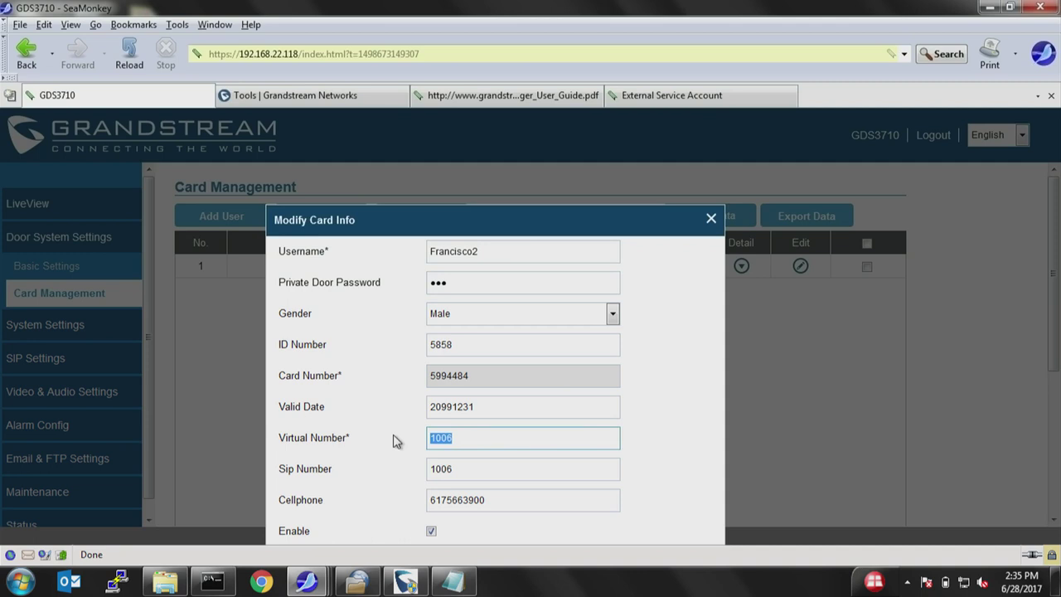
Note the code *1006*55# in Notepad, then close the card details without saving.
{"action": "left_click", "coordinate": [452, 582]}
{"action": "left_click_drag", "start_coordinate": [491, 16], "coordinate": [1039, 111]}
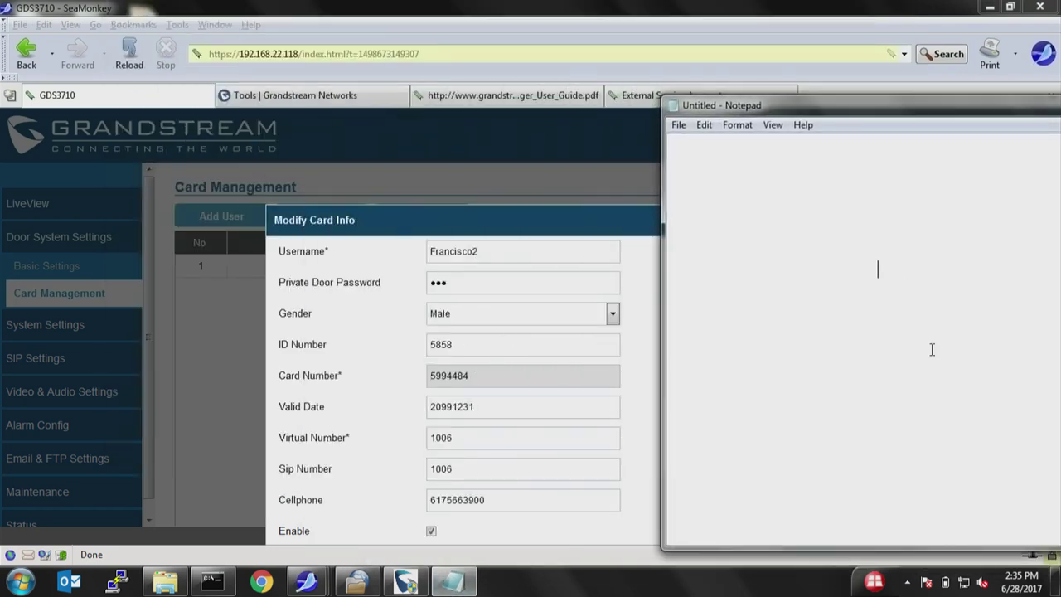
{"action": "type", "text": "*1006*55"}
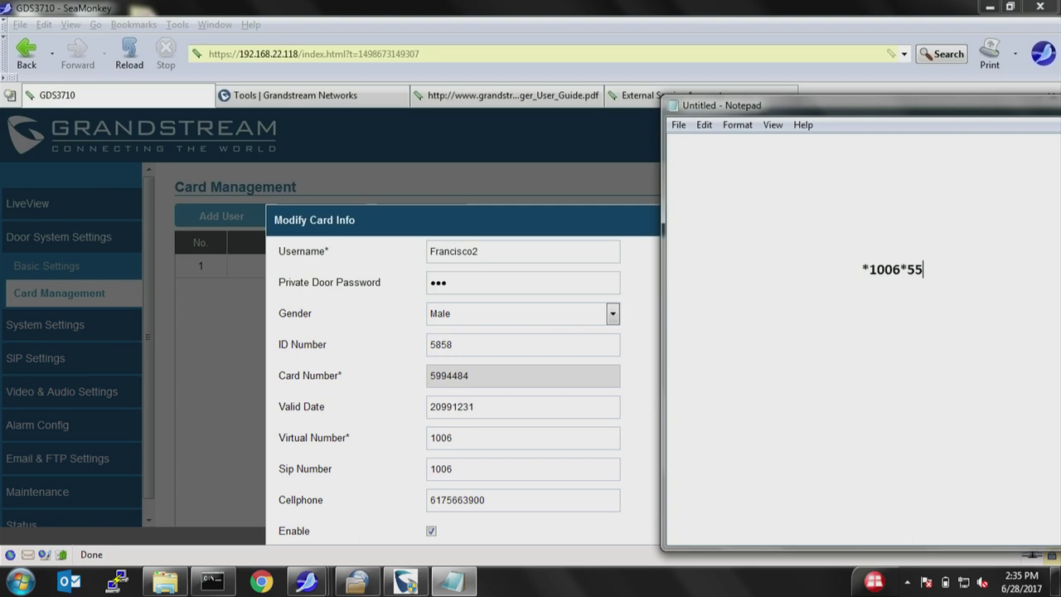
{"action": "type", "text": "#"}
{"action": "left_click", "coordinate": [527, 221]}
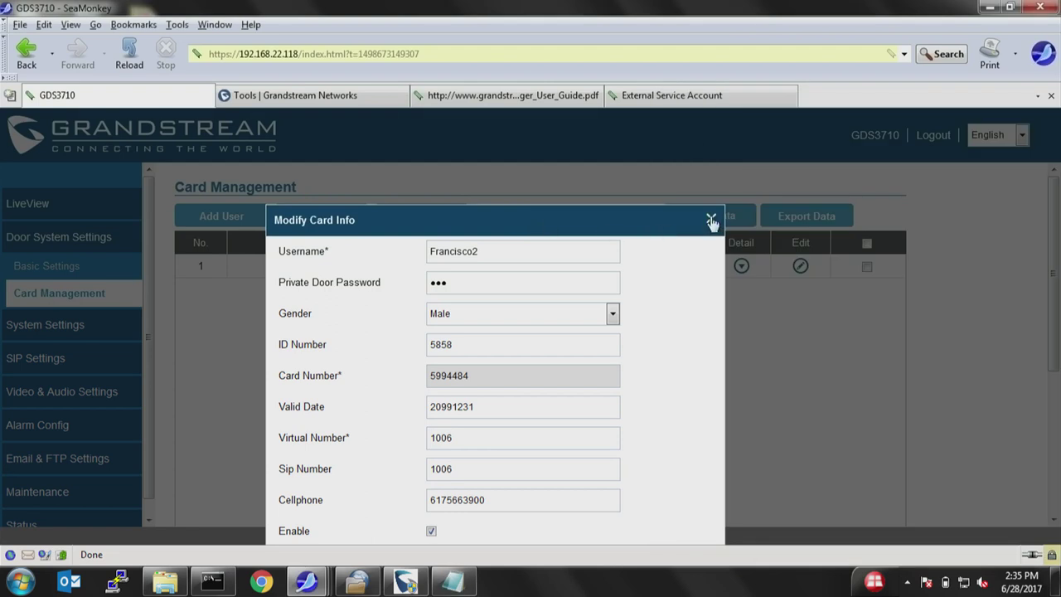
{"action": "left_click", "coordinate": [711, 220]}
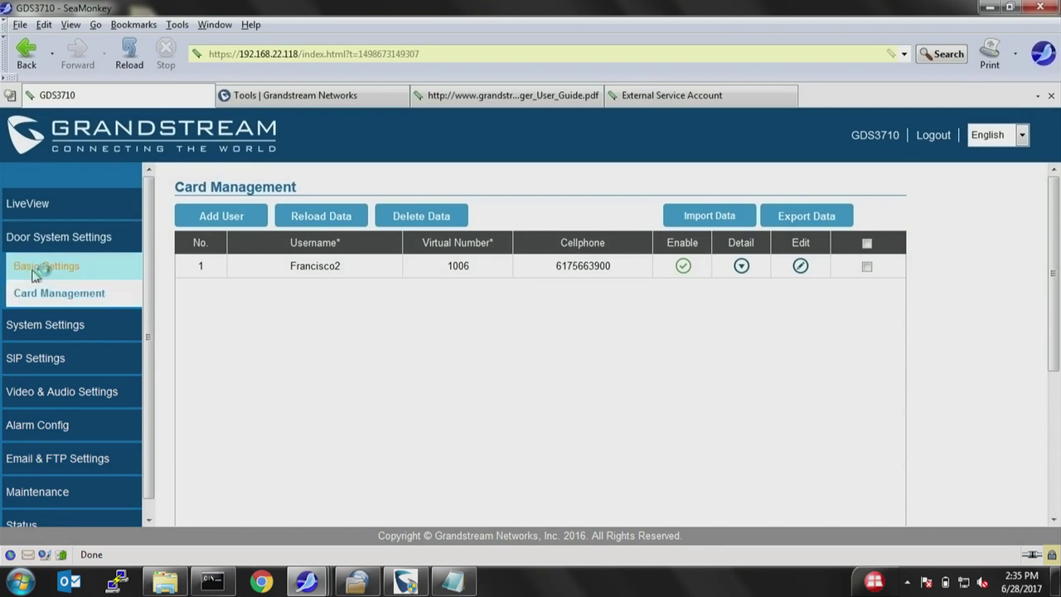
In door system Basic Settings, tick and then untick Enable Card Issuing Mode.
{"action": "left_click", "coordinate": [37, 267]}
{"action": "scroll", "coordinate": [346, 369], "scroll_direction": "down", "scroll_amount": 2}
{"action": "scroll", "coordinate": [346, 368], "scroll_direction": "down", "scroll_amount": 2}
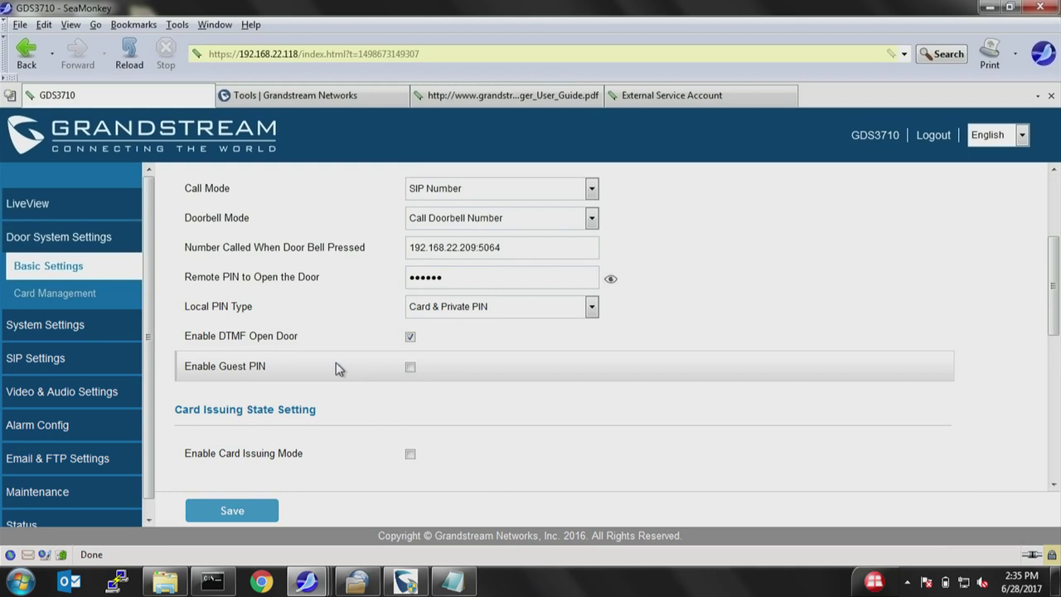
{"action": "mouse_move", "coordinate": [280, 456]}
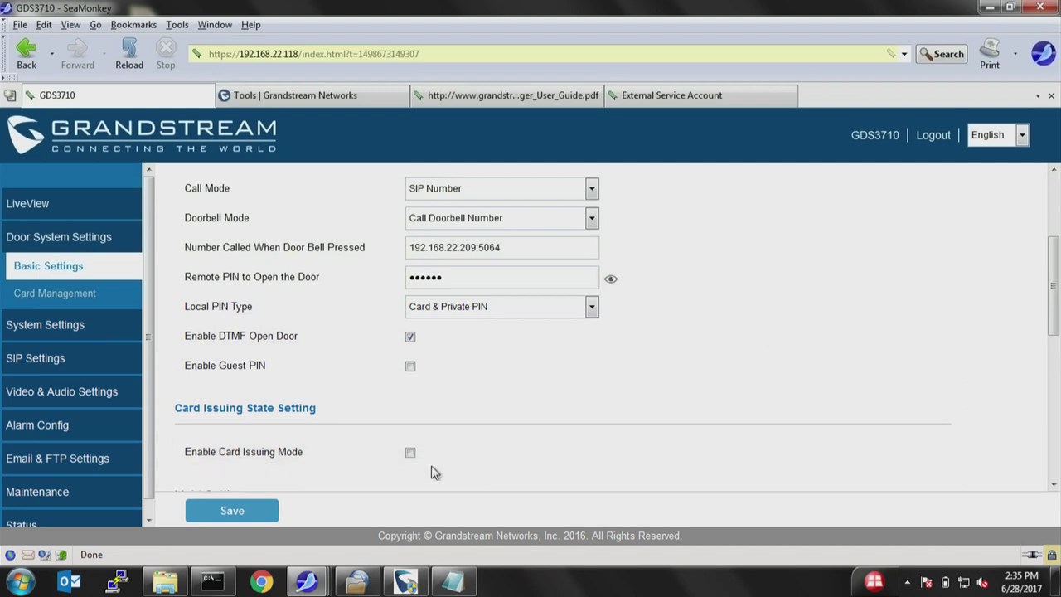
{"action": "left_click", "coordinate": [409, 452]}
{"action": "left_click", "coordinate": [411, 453]}
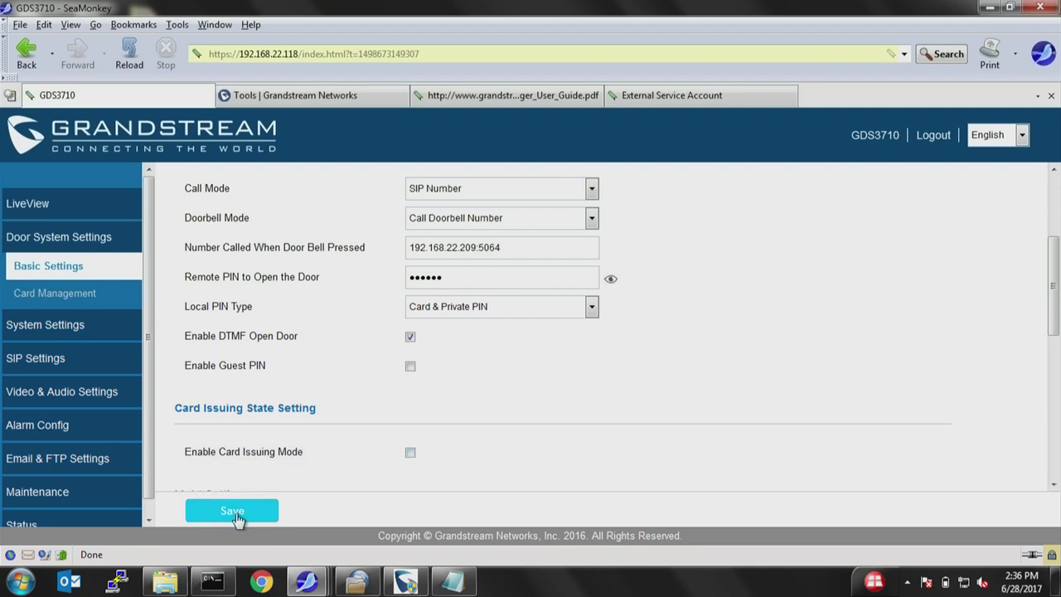
Browse date/time, network and access settings, keeping HTTPS on port 443, then open User Management.
{"action": "left_click", "coordinate": [58, 330]}
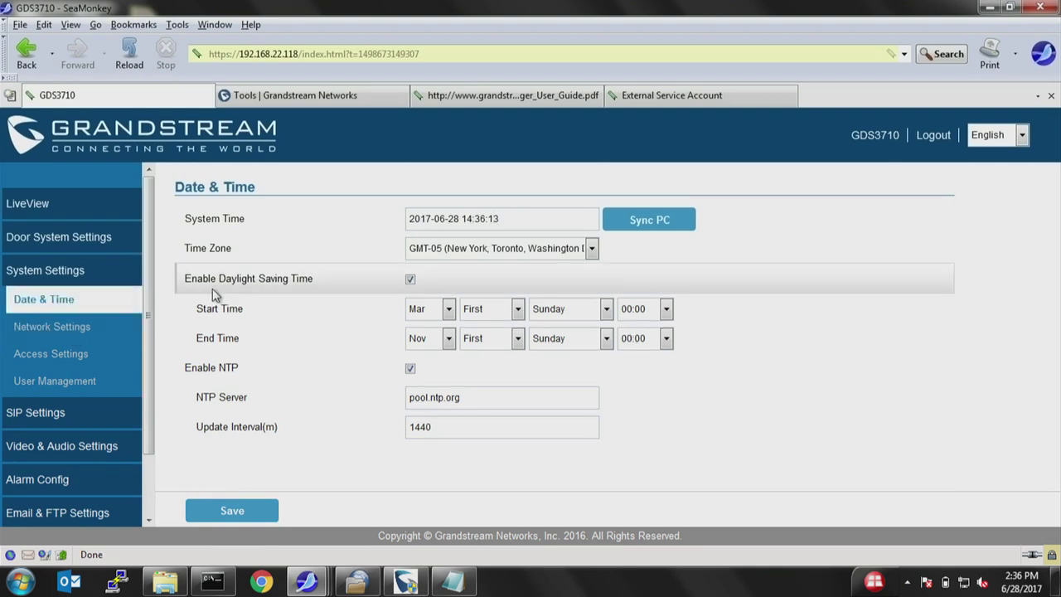
{"action": "left_click", "coordinate": [45, 329]}
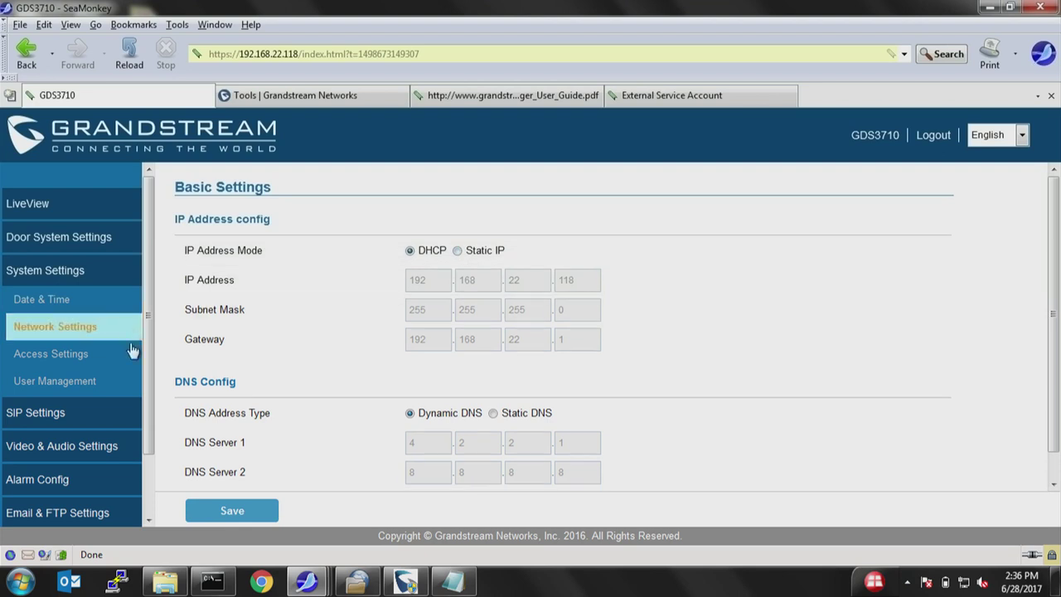
{"action": "left_click", "coordinate": [50, 353]}
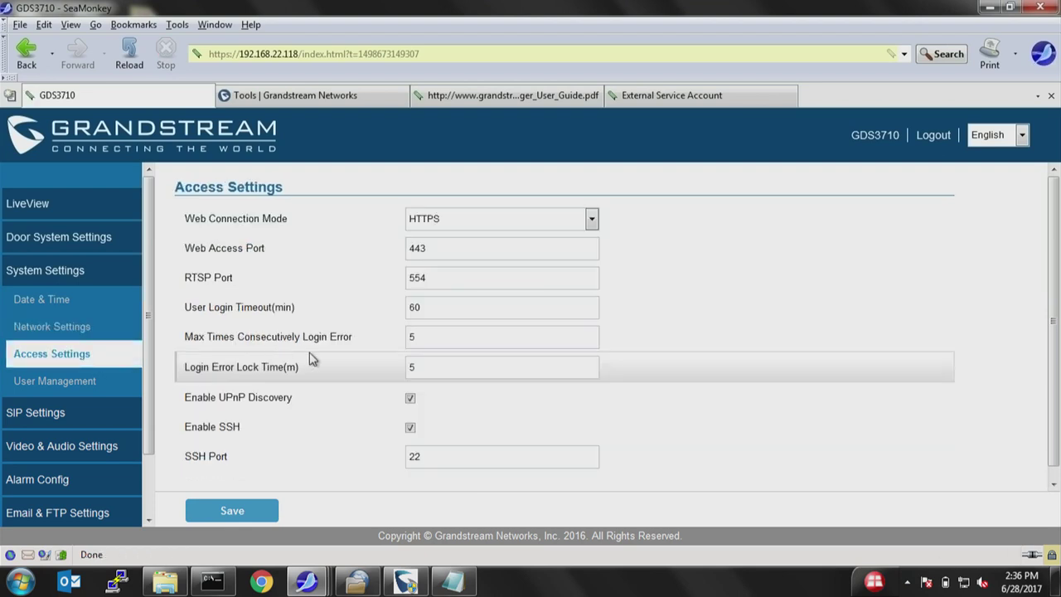
{"action": "left_click", "coordinate": [457, 220]}
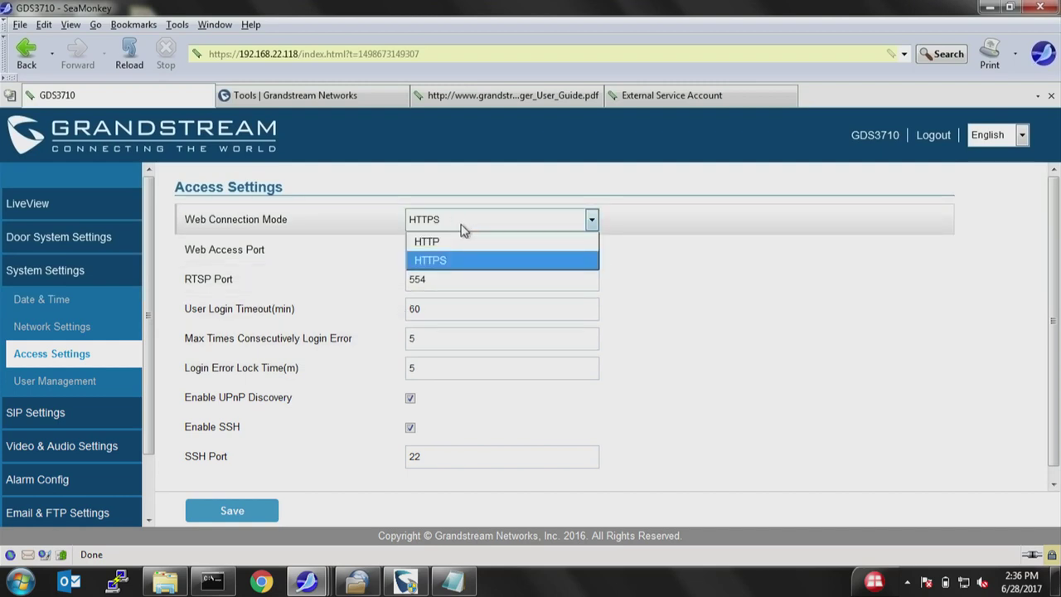
{"action": "left_click", "coordinate": [452, 260]}
{"action": "double_click", "coordinate": [440, 254]}
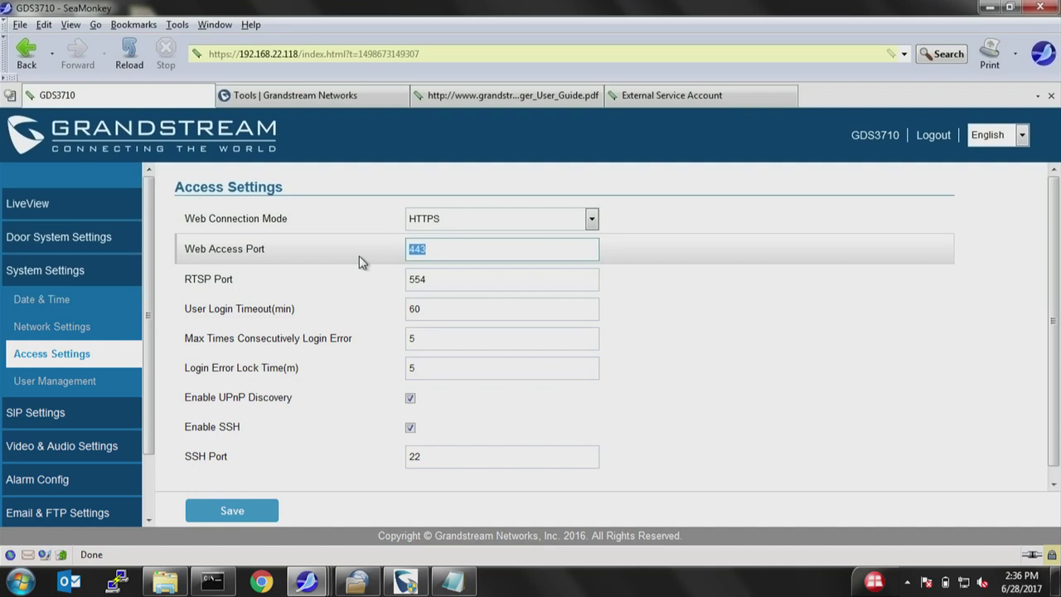
{"action": "left_click", "coordinate": [93, 383]}
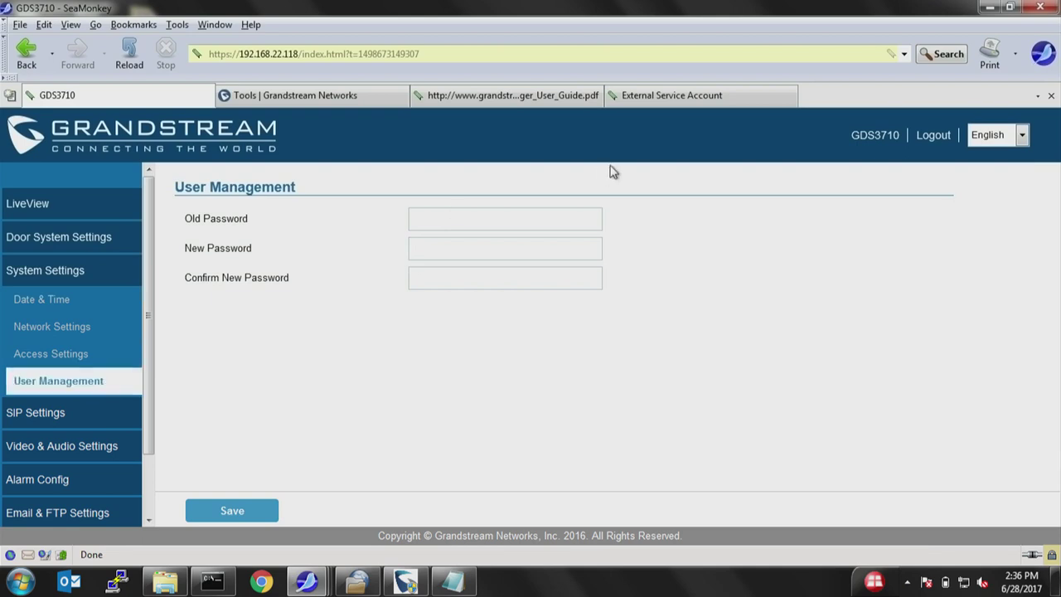
Scroll through the Video Settings streams, then move on to OSD Settings.
{"action": "left_click", "coordinate": [60, 450]}
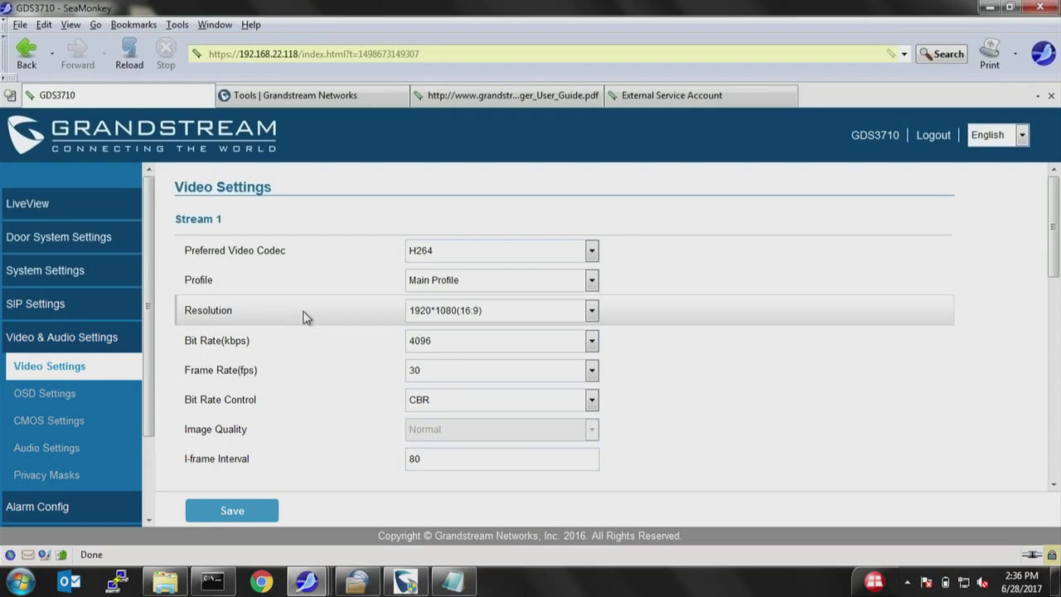
{"action": "scroll", "coordinate": [307, 312], "scroll_direction": "down", "scroll_amount": 10}
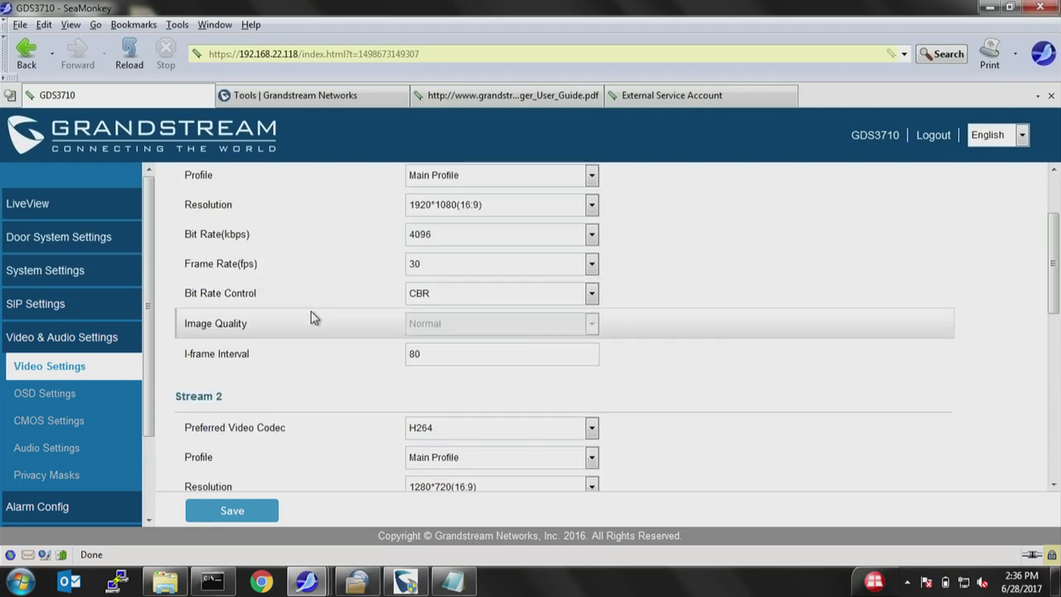
{"action": "scroll", "coordinate": [319, 315], "scroll_direction": "up", "scroll_amount": 10}
{"action": "scroll", "coordinate": [319, 316], "scroll_direction": "up", "scroll_amount": 3}
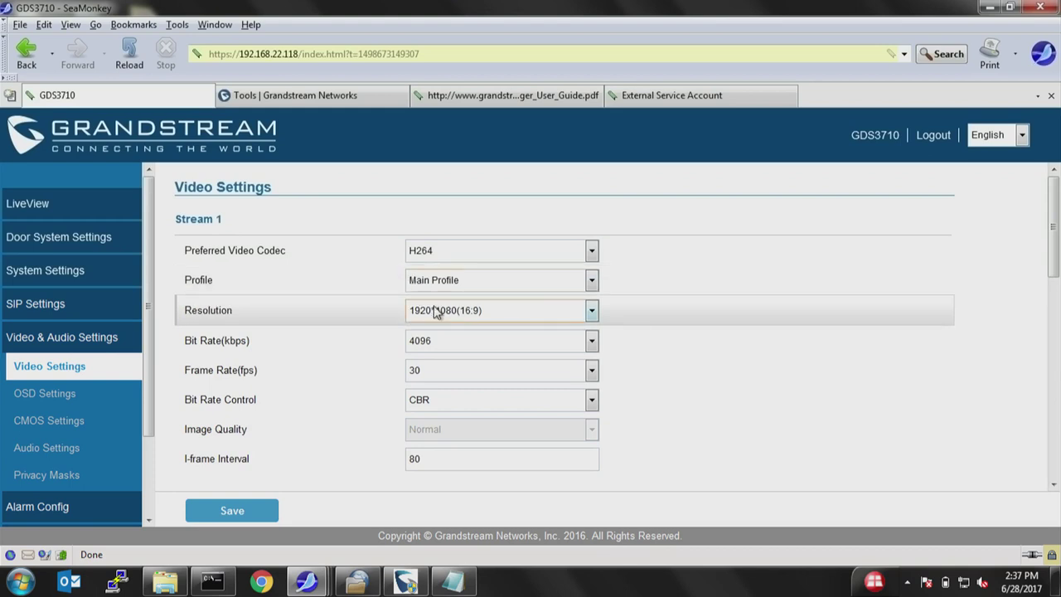
{"action": "left_click", "coordinate": [48, 395]}
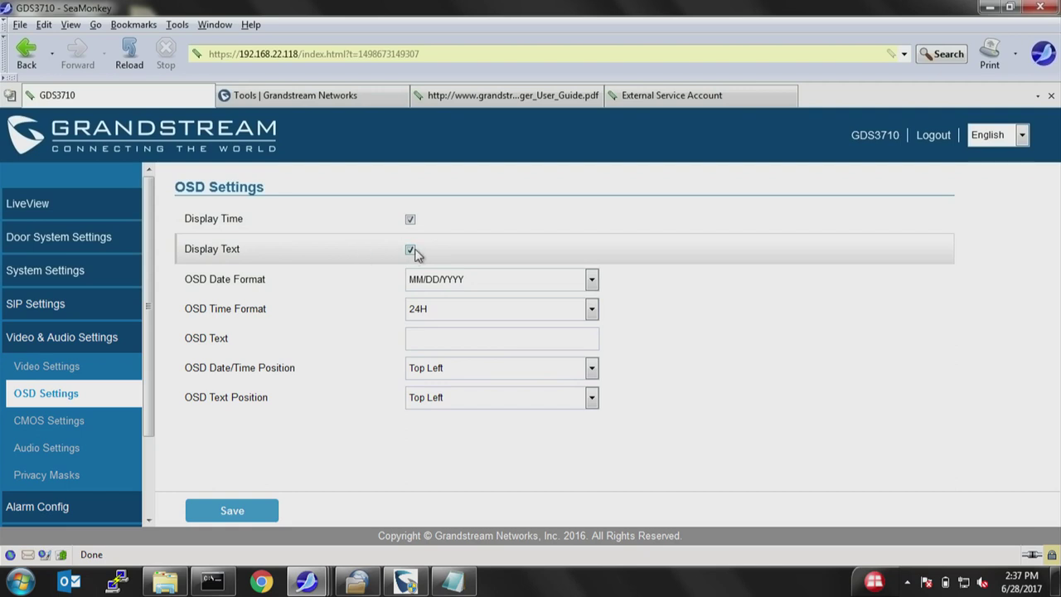
Set the OSD text to 'Front Door' and save.
{"action": "left_click", "coordinate": [461, 340]}
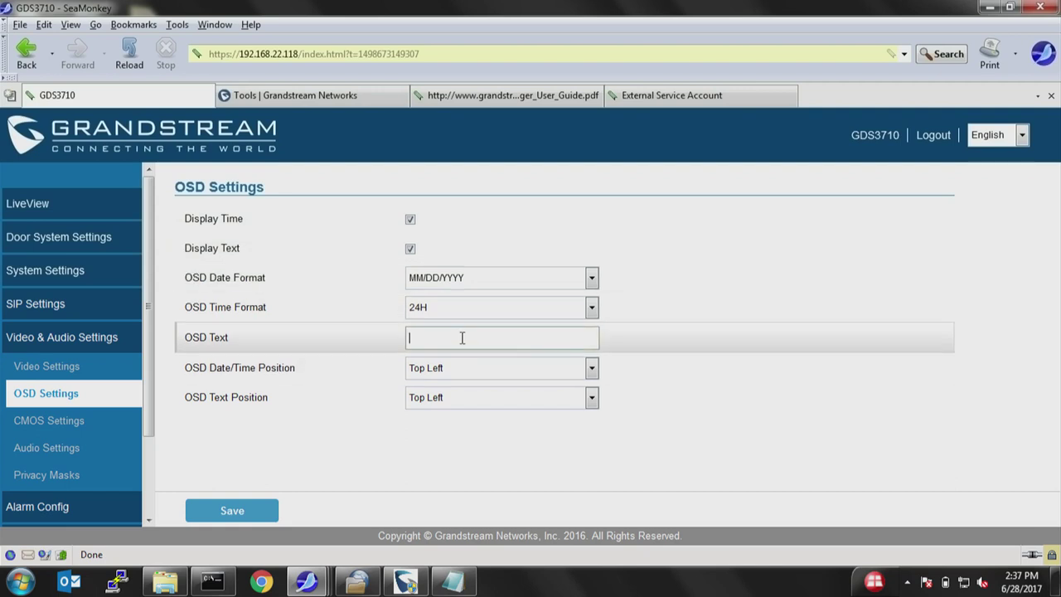
{"action": "type", "text": "Front Door"}
{"action": "left_click", "coordinate": [251, 512]}
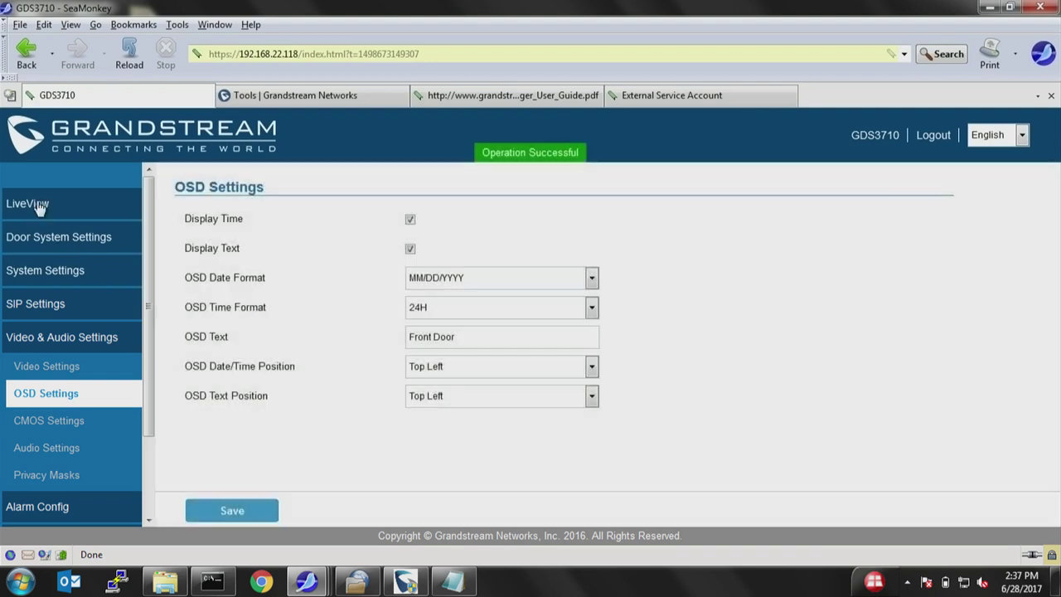
Play LiveView at 1:1 to check the overlay, then go to Alarm Config.
{"action": "left_click", "coordinate": [39, 207]}
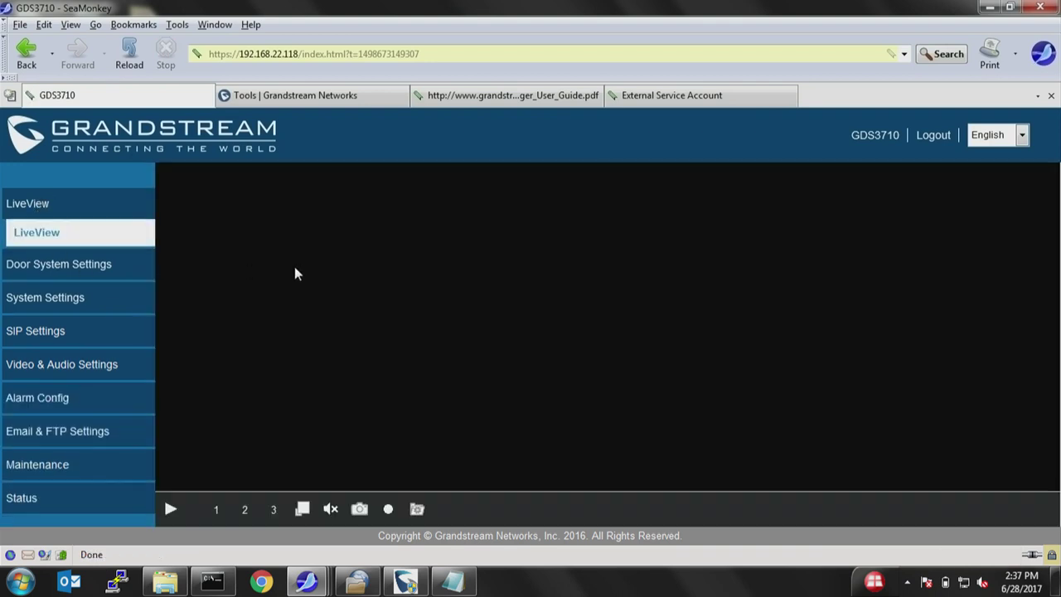
{"action": "left_click", "coordinate": [174, 508]}
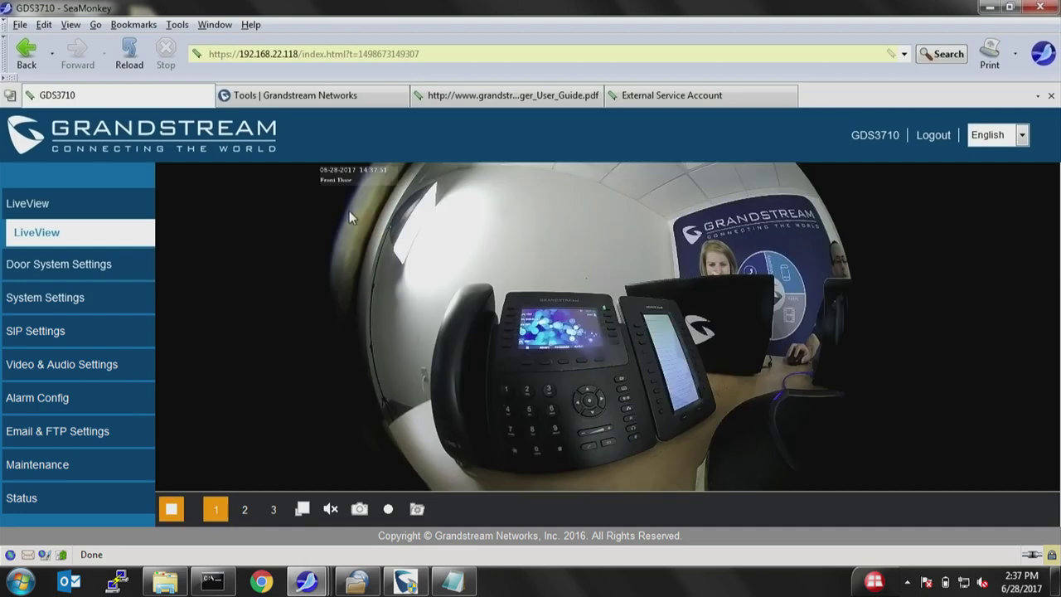
{"action": "left_click", "coordinate": [303, 509]}
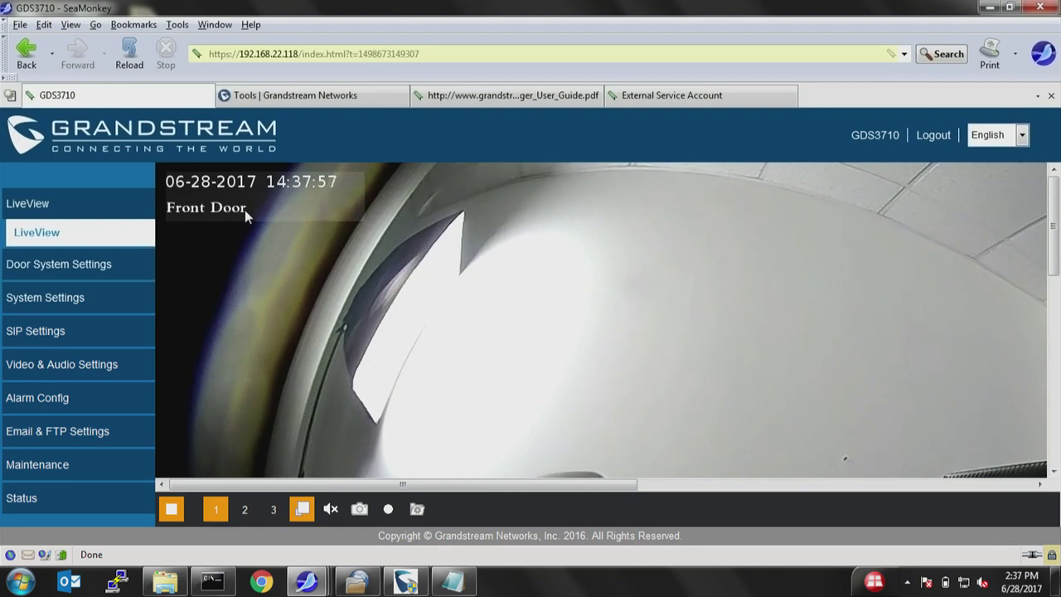
{"action": "left_click", "coordinate": [42, 365]}
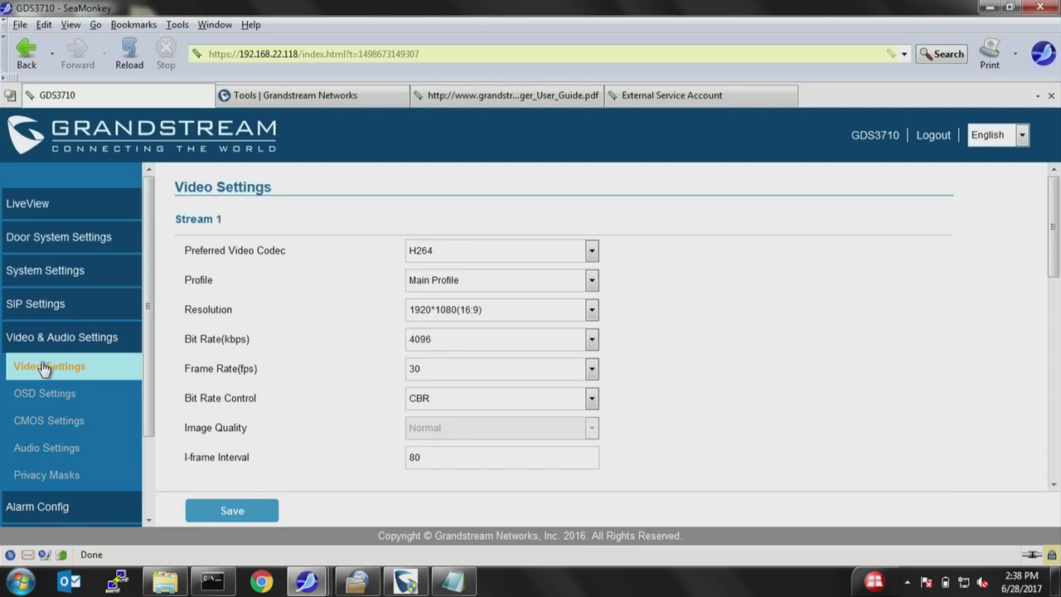
{"action": "left_click", "coordinate": [65, 507]}
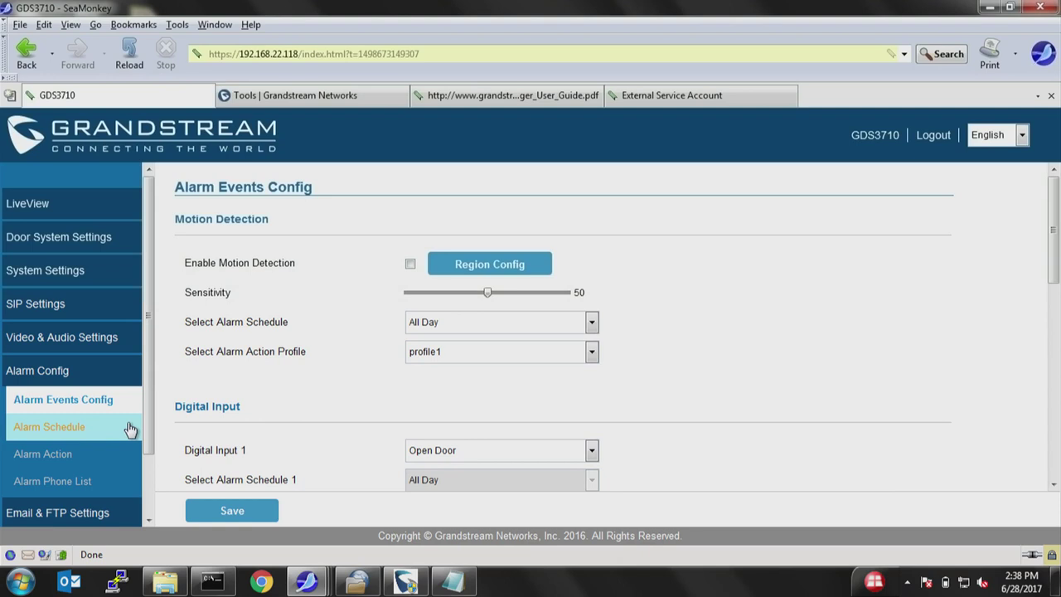
Copy Front Door Alarm's all-day Sunday schedule to Saturday, save it, and view its weekly timeline.
{"action": "left_click", "coordinate": [60, 436]}
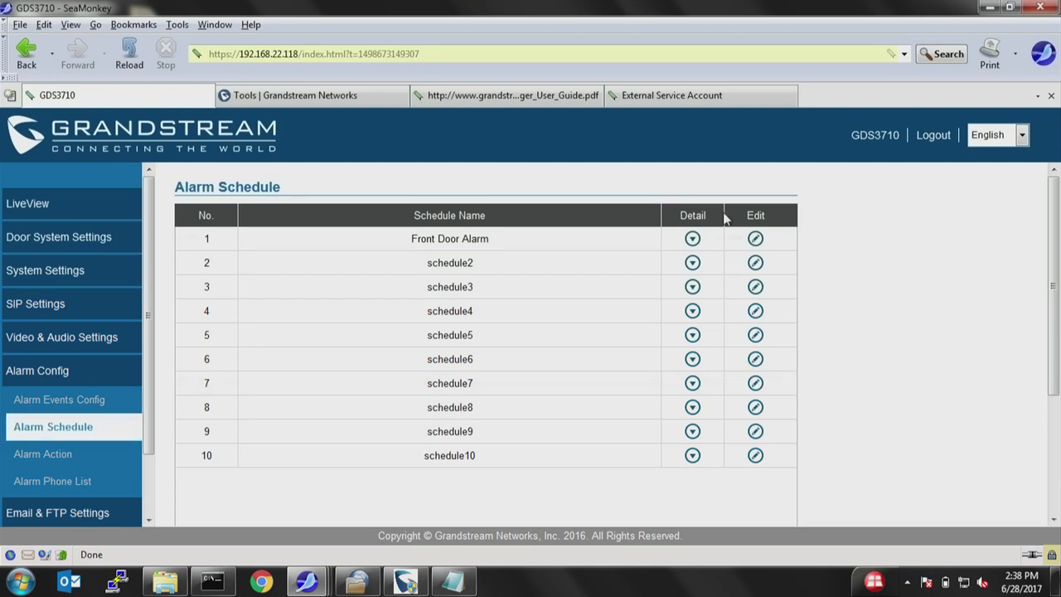
{"action": "left_click", "coordinate": [755, 238]}
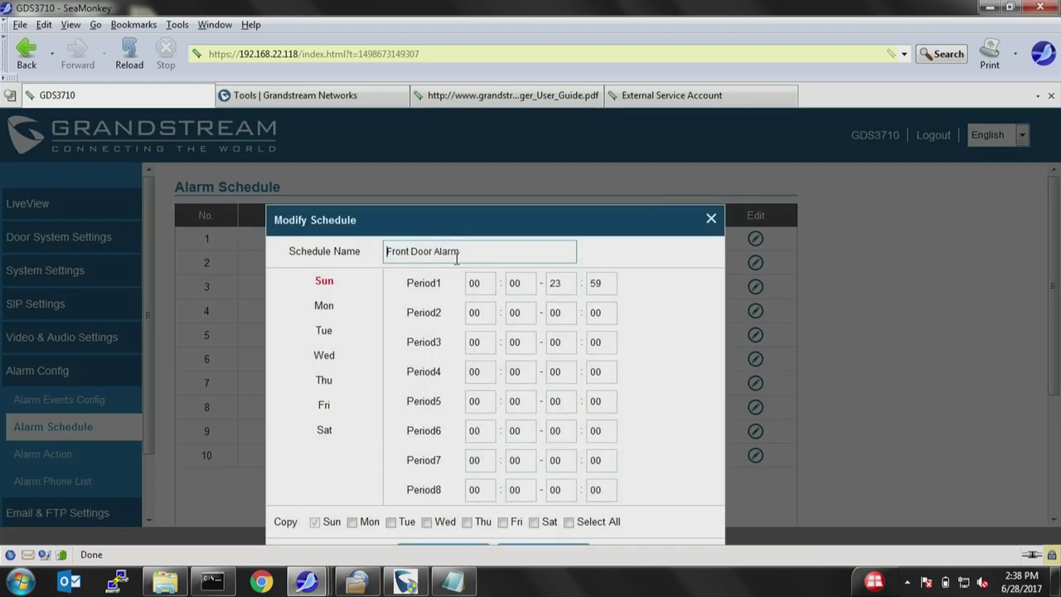
{"action": "triple_click", "coordinate": [623, 226]}
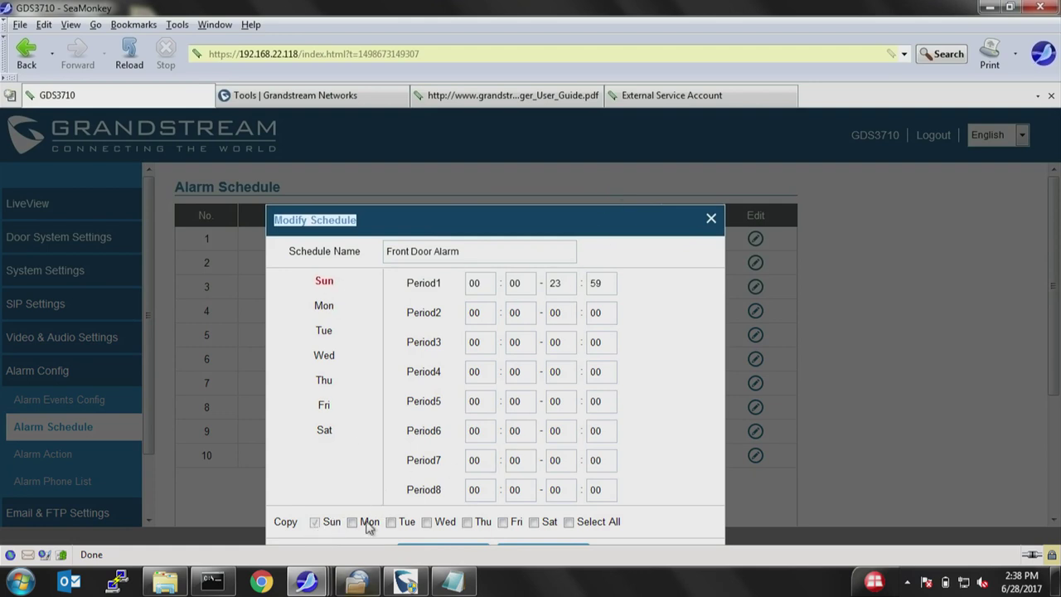
{"action": "left_click", "coordinate": [534, 522]}
{"action": "left_click", "coordinate": [460, 547]}
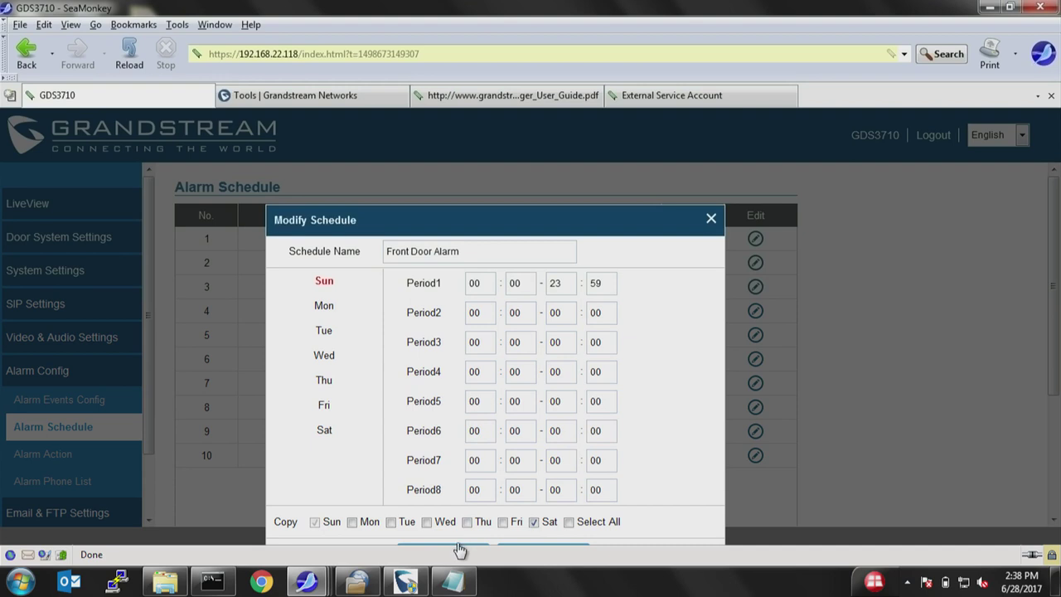
{"action": "left_click", "coordinate": [460, 548]}
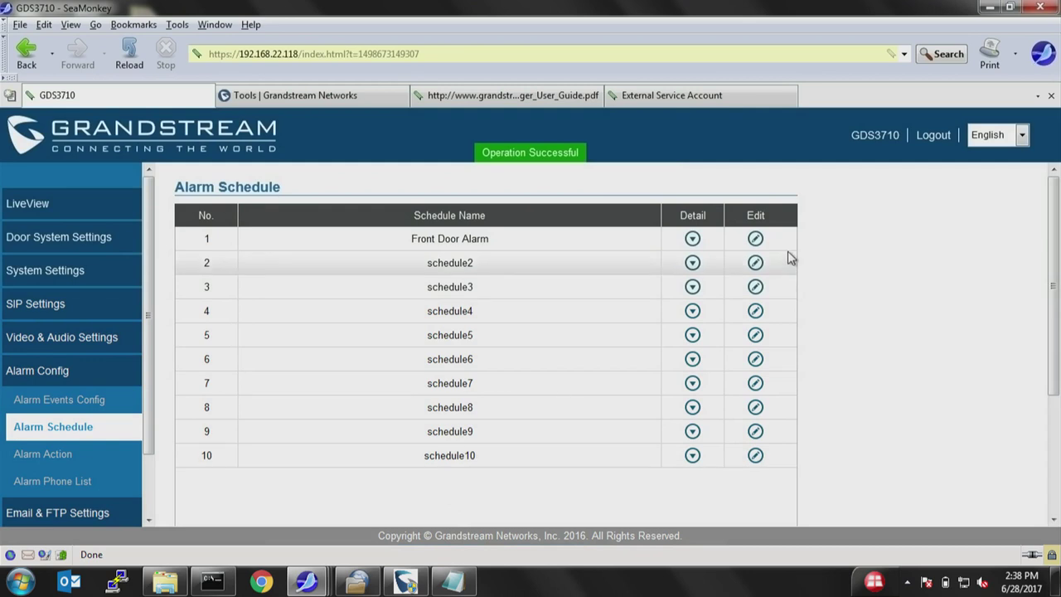
{"action": "left_click", "coordinate": [692, 238]}
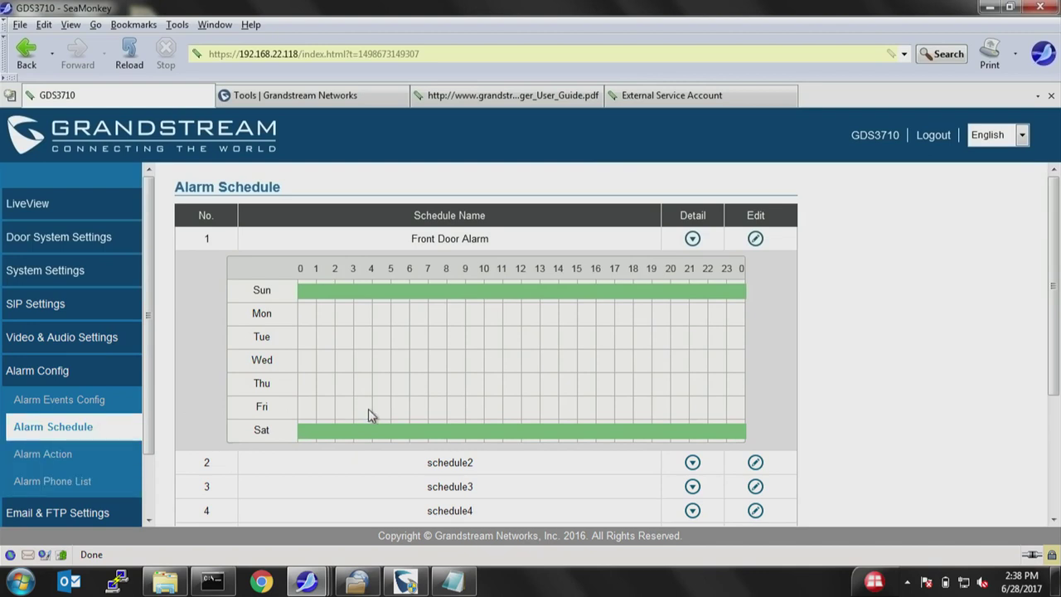
Trial-rename profile1 to 'MotionDetWeekend' and tick Voice Alarm to SIP Phone.
{"action": "left_click", "coordinate": [39, 460]}
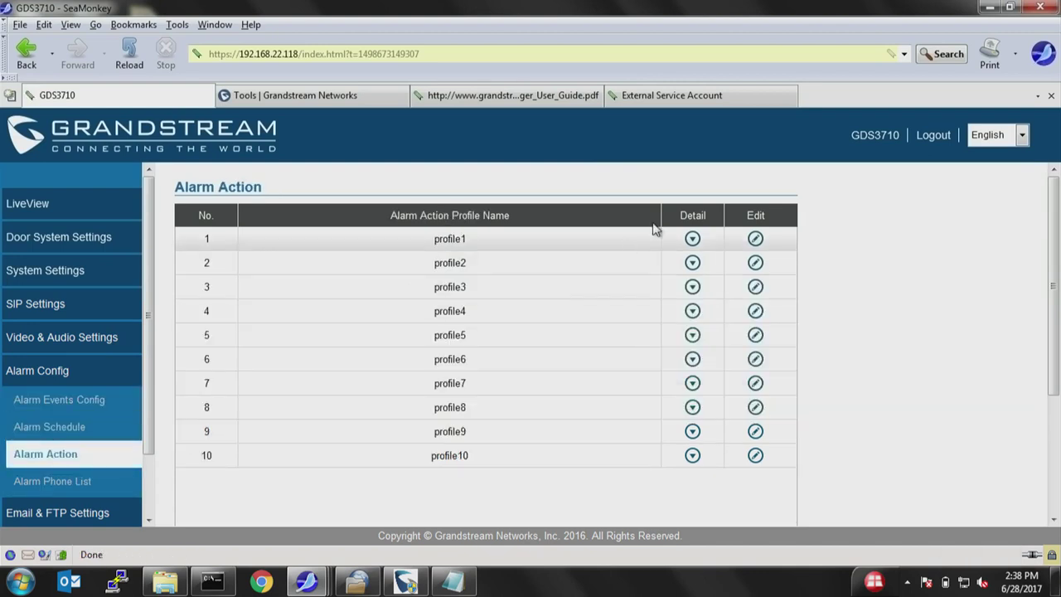
{"action": "left_click", "coordinate": [755, 239]}
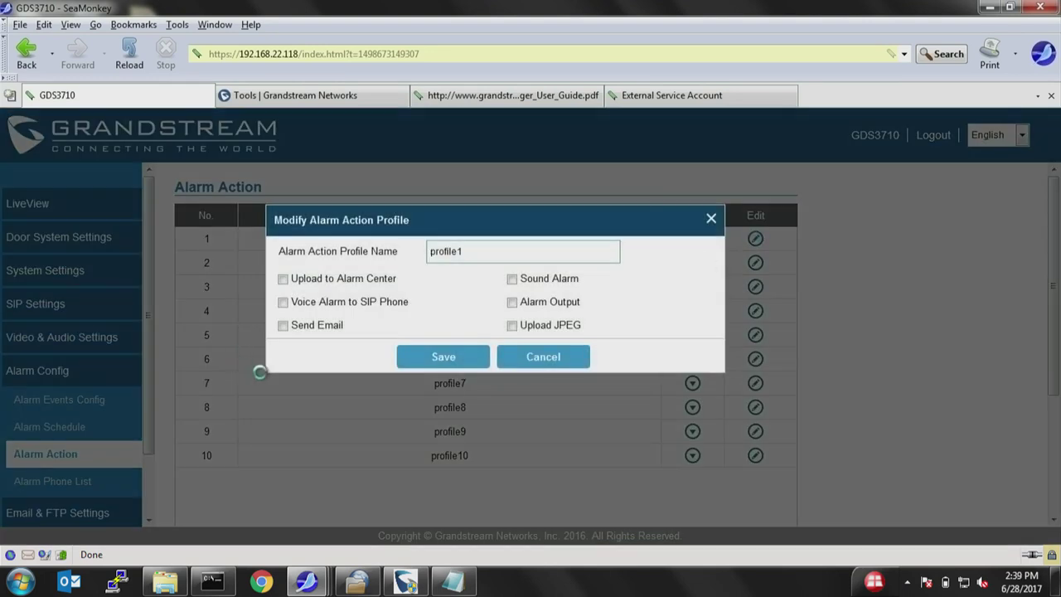
{"action": "left_click_drag", "start_coordinate": [495, 250], "coordinate": [202, 239]}
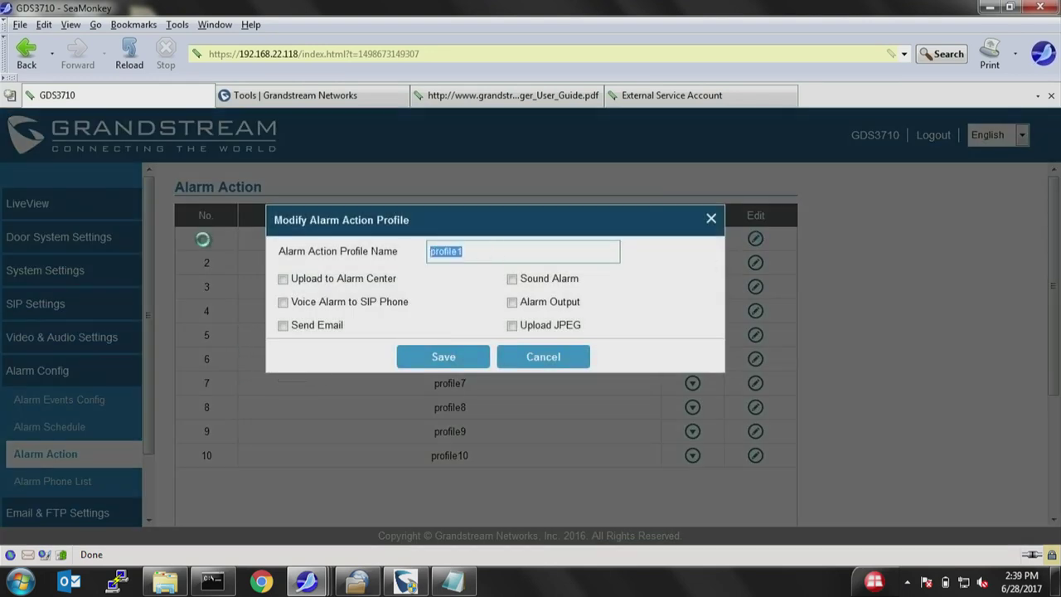
{"action": "type", "text": "MotionDetWeekend"}
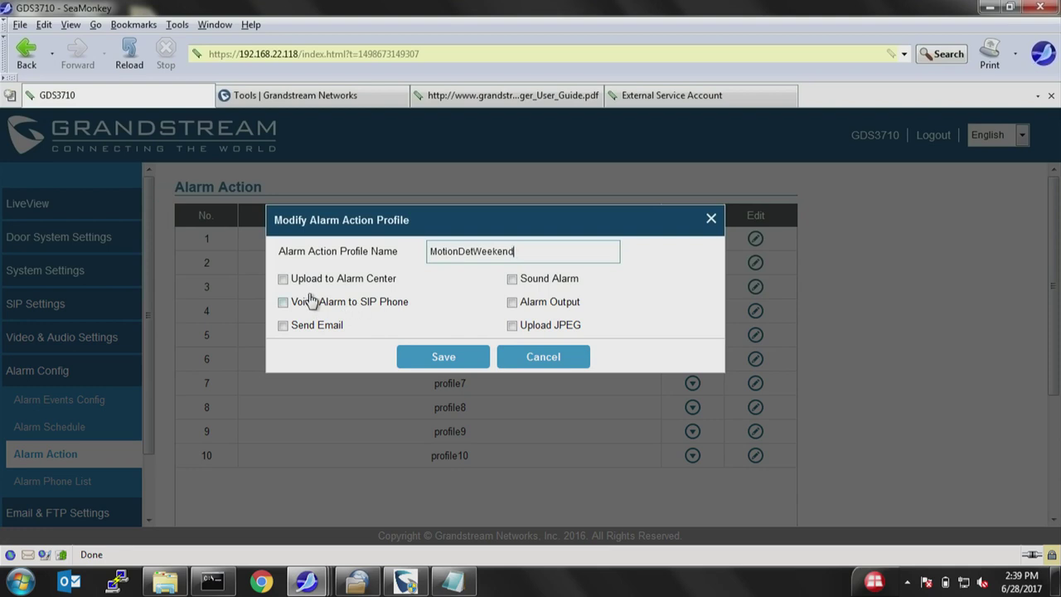
{"action": "left_click", "coordinate": [283, 302]}
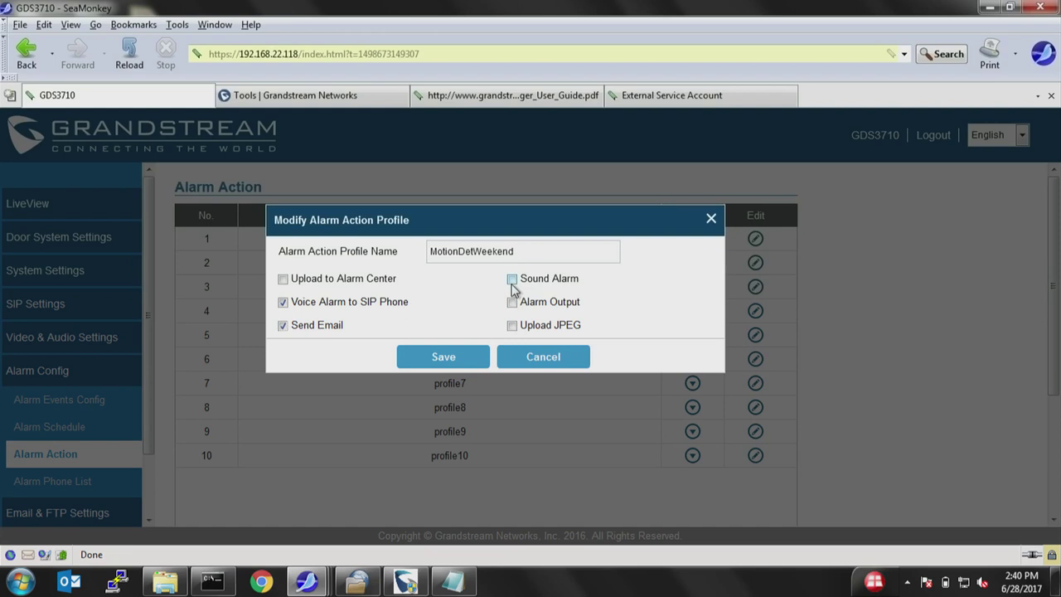
Tick sound alarm, alarm output and JPEG snapshot upload, then discard all the trial changes.
{"action": "left_click", "coordinate": [512, 280]}
{"action": "left_click", "coordinate": [512, 303]}
{"action": "left_click", "coordinate": [512, 325]}
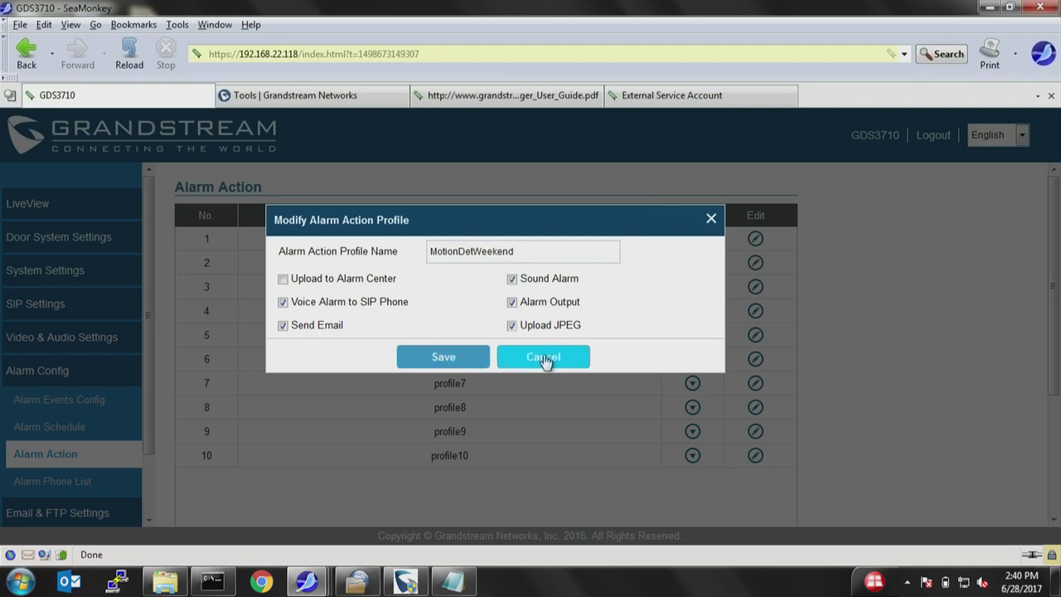
{"action": "left_click", "coordinate": [539, 358]}
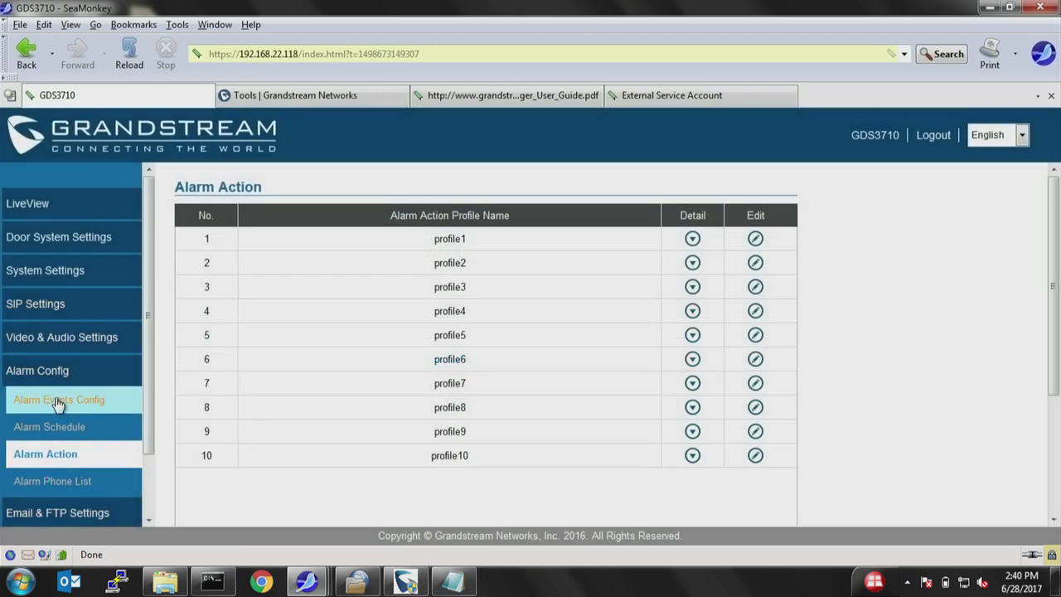
Save profile1 with Voice Alarm to SIP Phone enabled, then view the empty alarm phone list.
{"action": "left_click", "coordinate": [63, 460]}
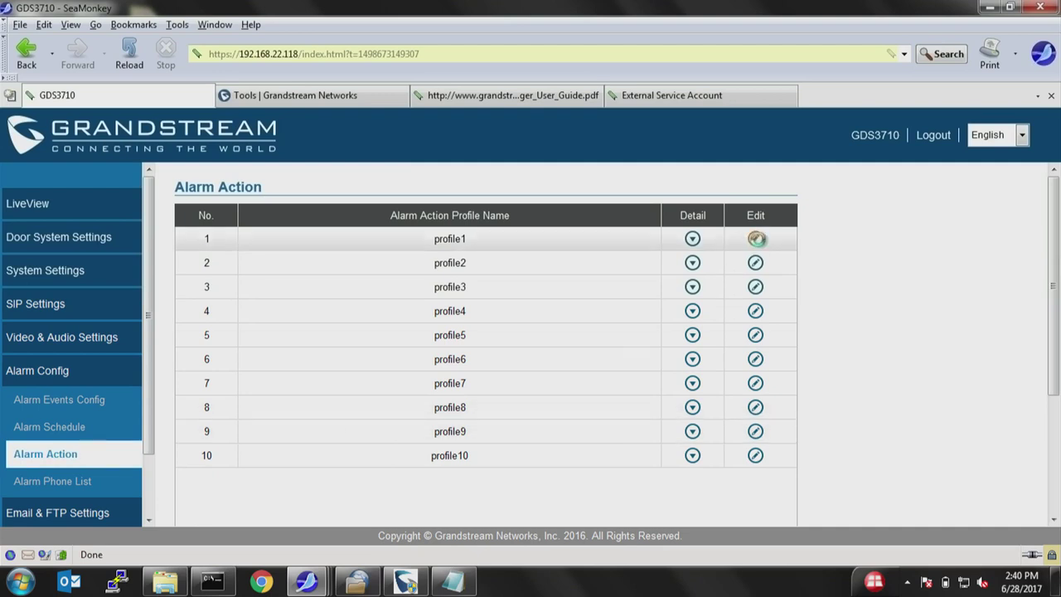
{"action": "left_click", "coordinate": [755, 240]}
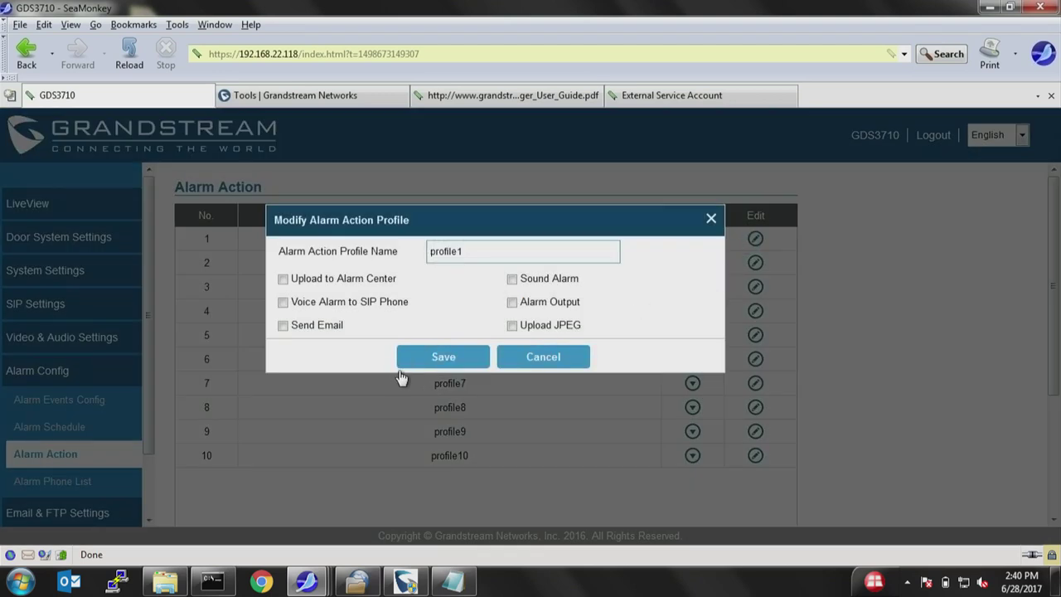
{"action": "left_click", "coordinate": [283, 304]}
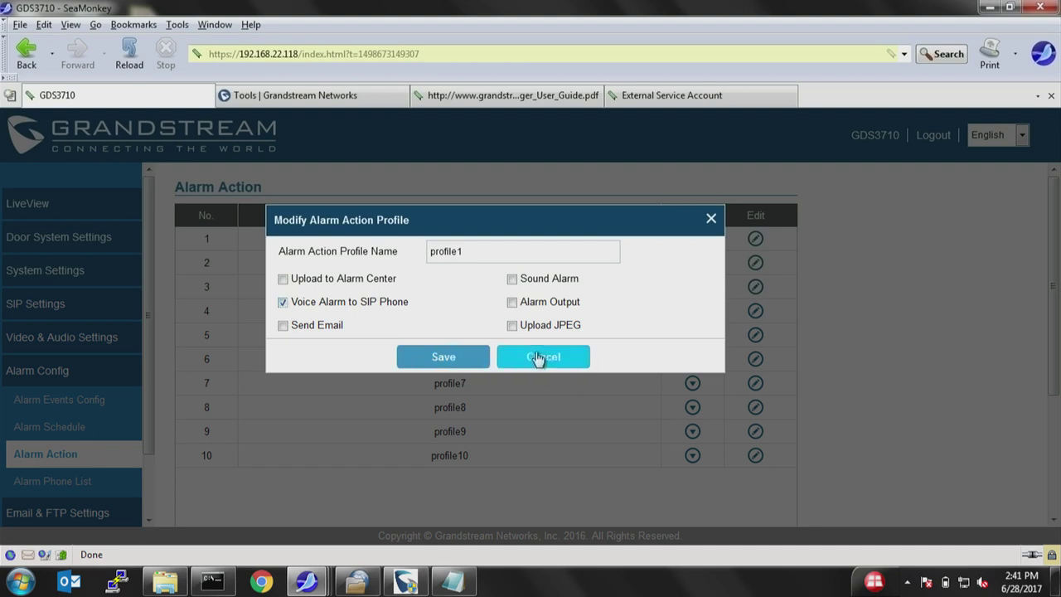
{"action": "left_click", "coordinate": [473, 358]}
{"action": "left_click", "coordinate": [23, 489]}
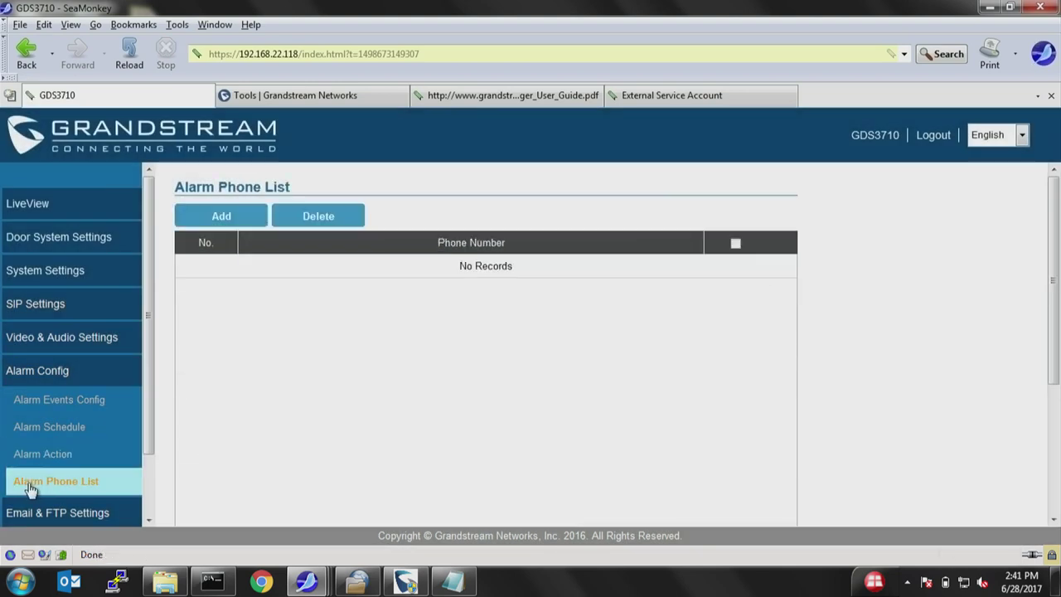
Add and save alarm phone number 1003, then go to Alarm Events Config.
{"action": "left_click", "coordinate": [207, 215]}
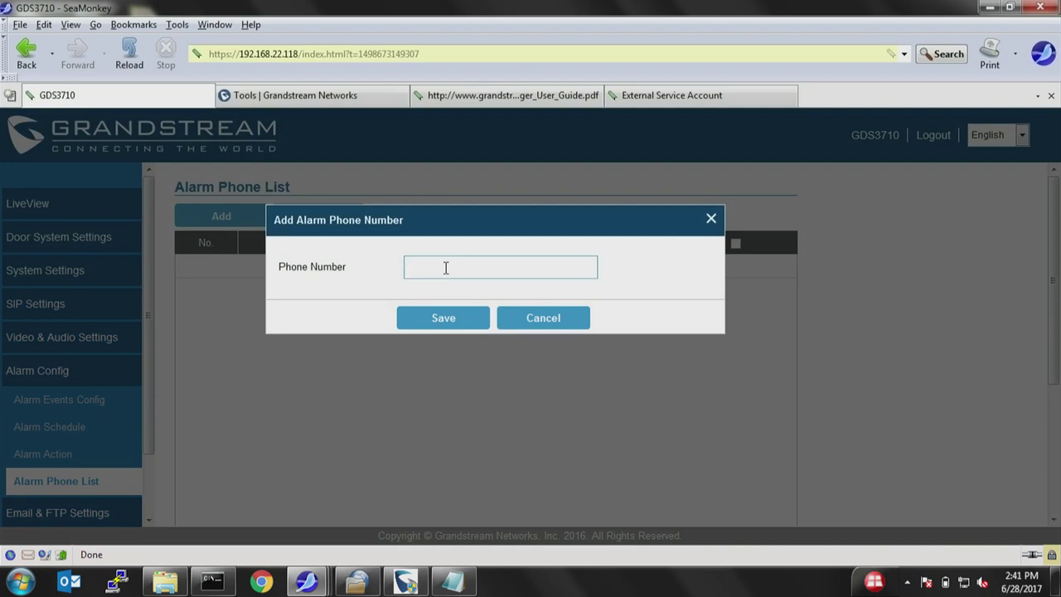
{"action": "type", "text": "1003"}
{"action": "left_click", "coordinate": [416, 326]}
{"action": "left_click", "coordinate": [416, 326]}
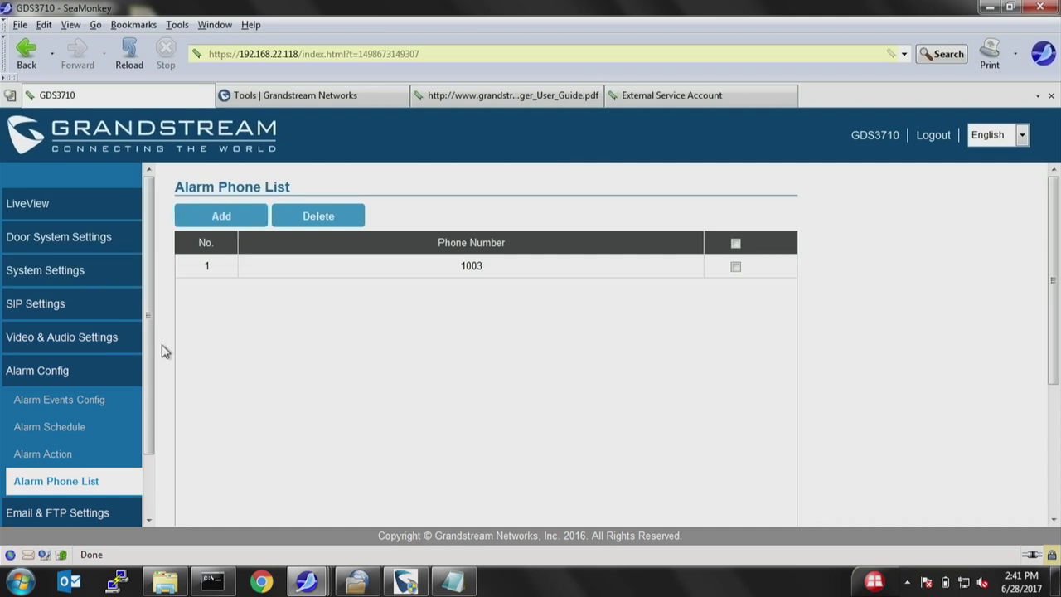
{"action": "left_click", "coordinate": [71, 408]}
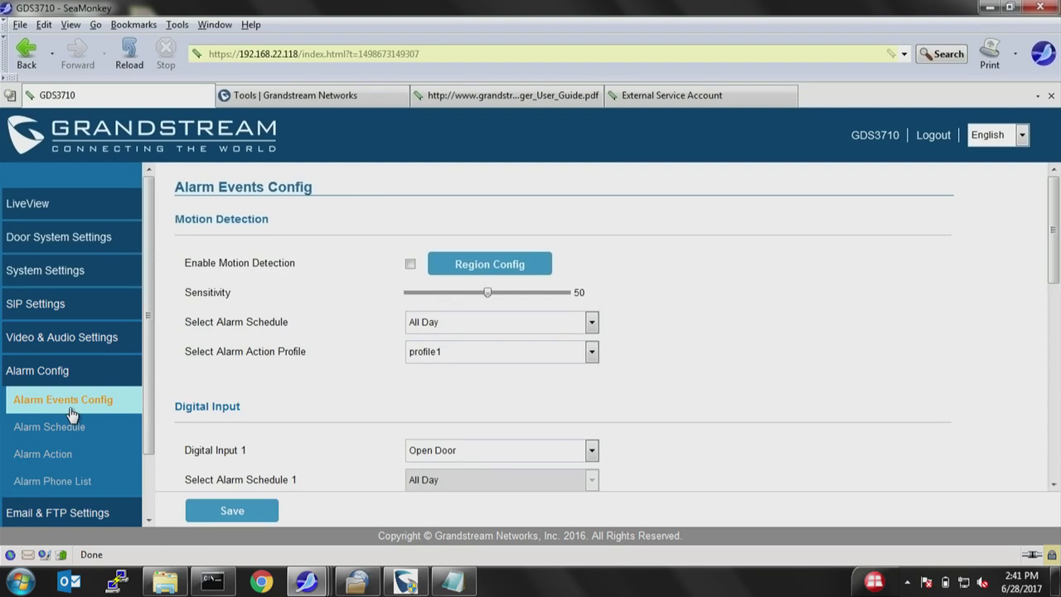
Enable motion detection and save four regions: desk phones, top-left, top-right and top-middle.
{"action": "left_click", "coordinate": [410, 264]}
{"action": "left_click", "coordinate": [513, 275]}
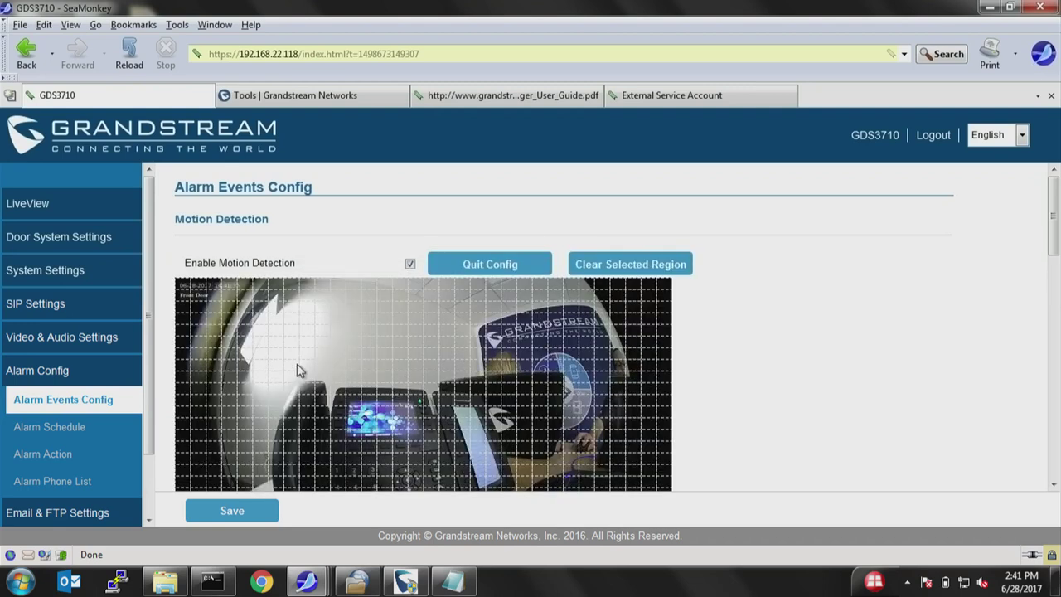
{"action": "left_click_drag", "start_coordinate": [299, 365], "coordinate": [486, 489]}
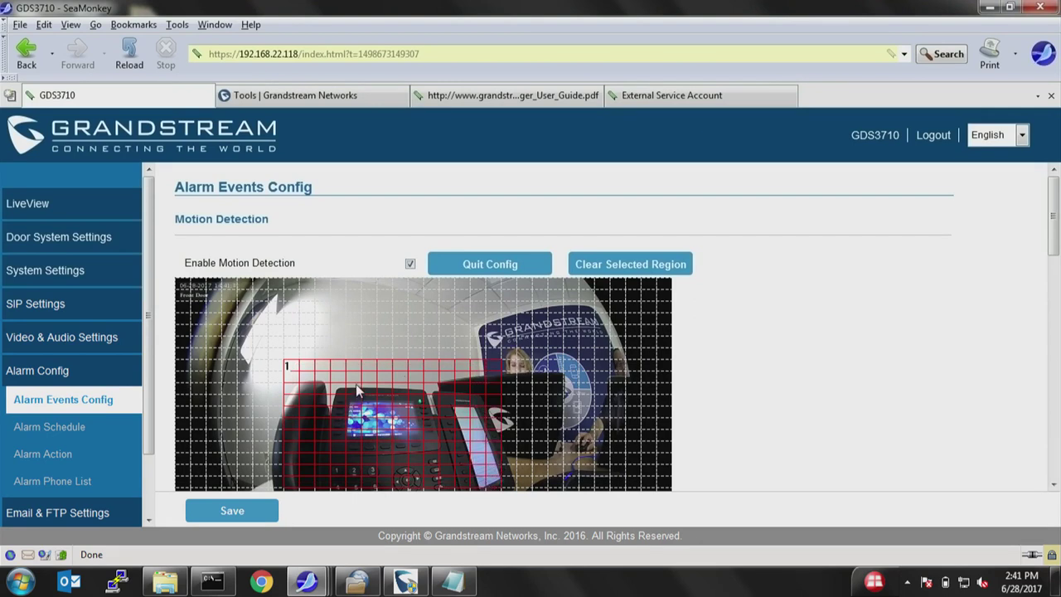
{"action": "left_click_drag", "start_coordinate": [193, 286], "coordinate": [253, 369]}
{"action": "left_click_drag", "start_coordinate": [586, 286], "coordinate": [668, 372]}
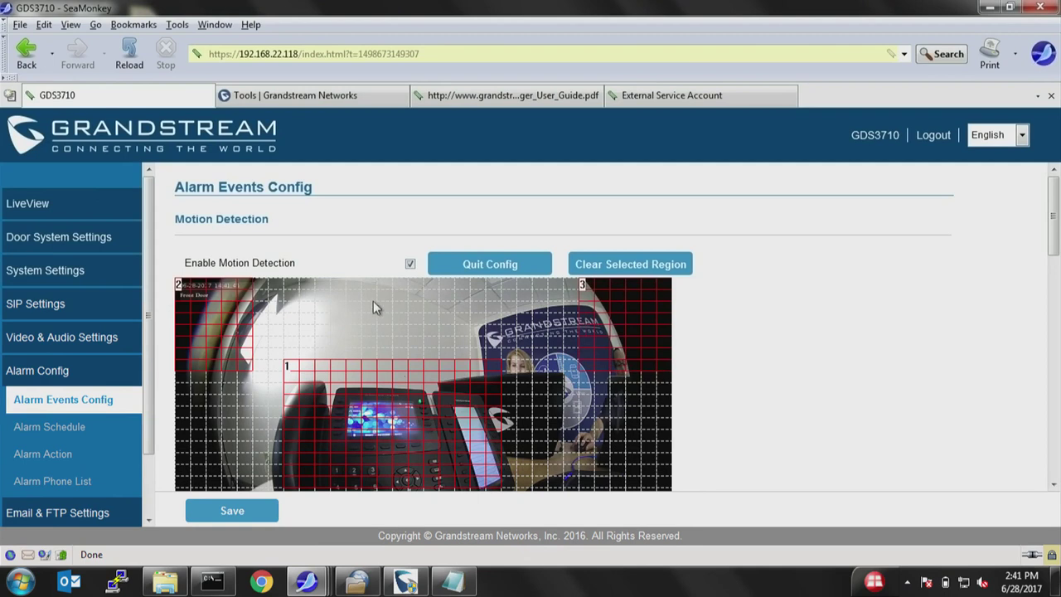
{"action": "left_click_drag", "start_coordinate": [342, 287], "coordinate": [531, 345]}
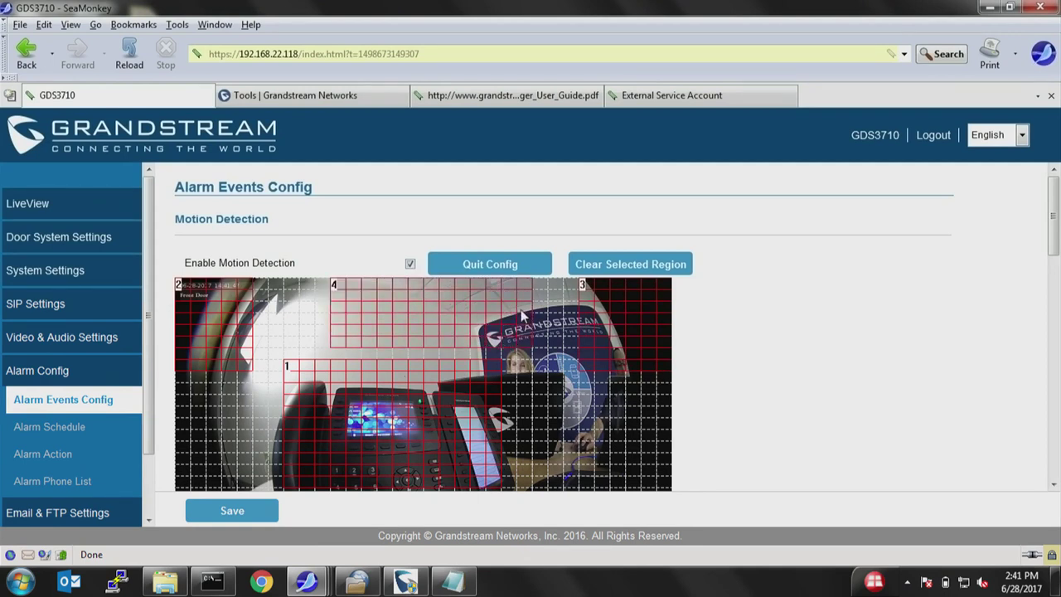
{"action": "left_click", "coordinate": [240, 511]}
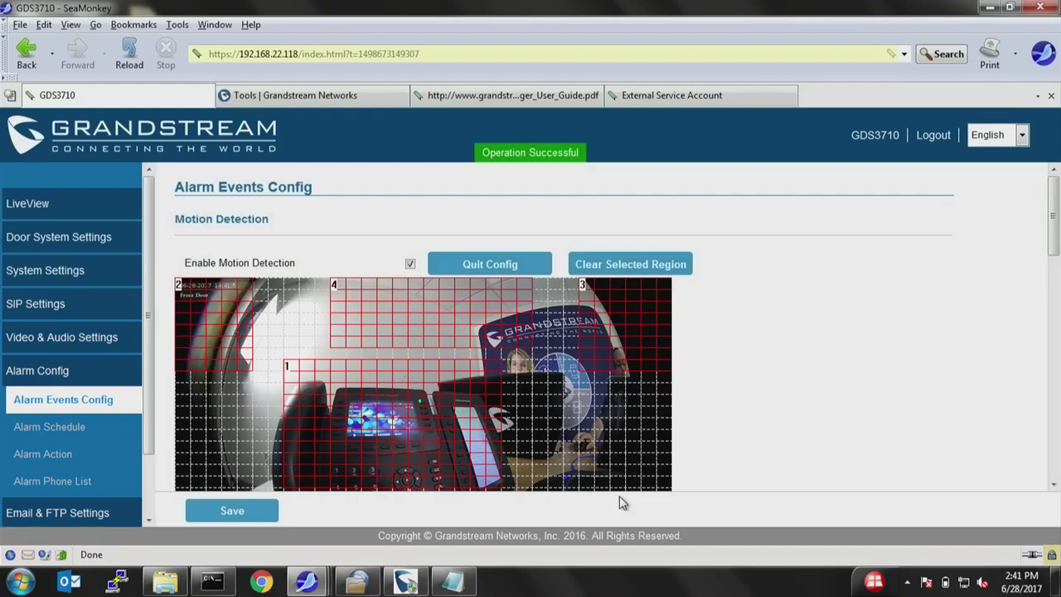
Set motion detection's alarm schedule to Front Door Alarm with action profile profile1.
{"action": "scroll", "coordinate": [618, 494], "scroll_direction": "down", "scroll_amount": 2}
{"action": "scroll", "coordinate": [647, 464], "scroll_direction": "down", "scroll_amount": 7}
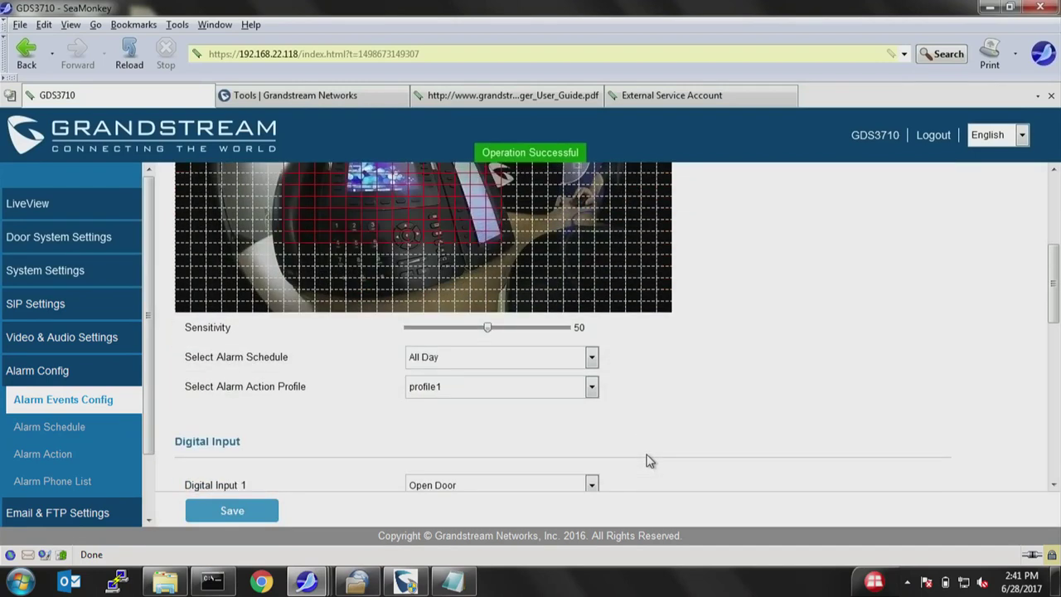
{"action": "mouse_move", "coordinate": [490, 264]}
{"action": "left_mouse_down"}
{"action": "mouse_move", "coordinate": [457, 262]}
{"action": "mouse_move", "coordinate": [489, 262]}
{"action": "left_mouse_up"}
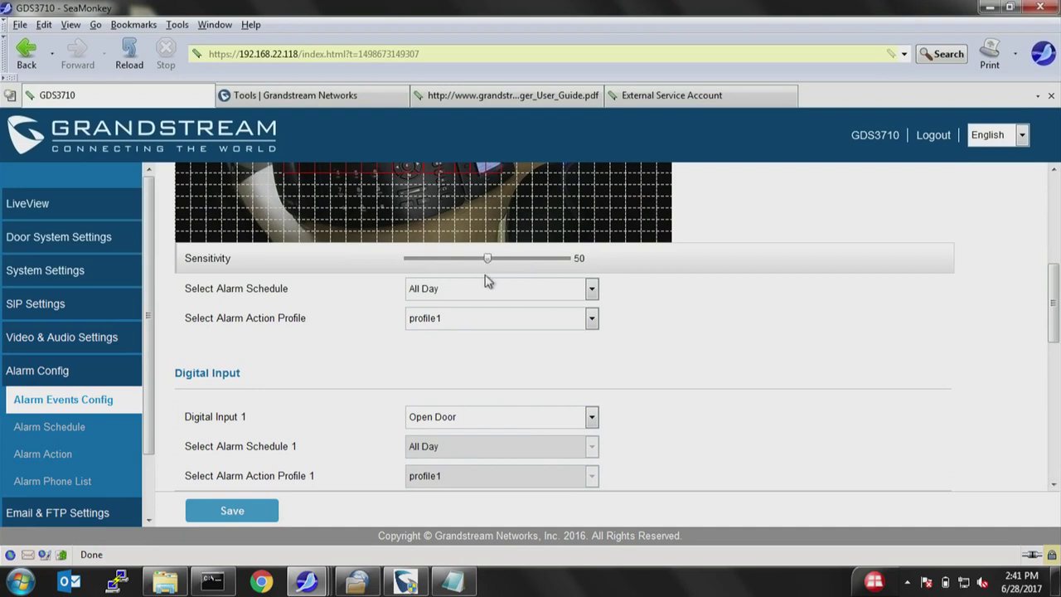
{"action": "left_click", "coordinate": [457, 288]}
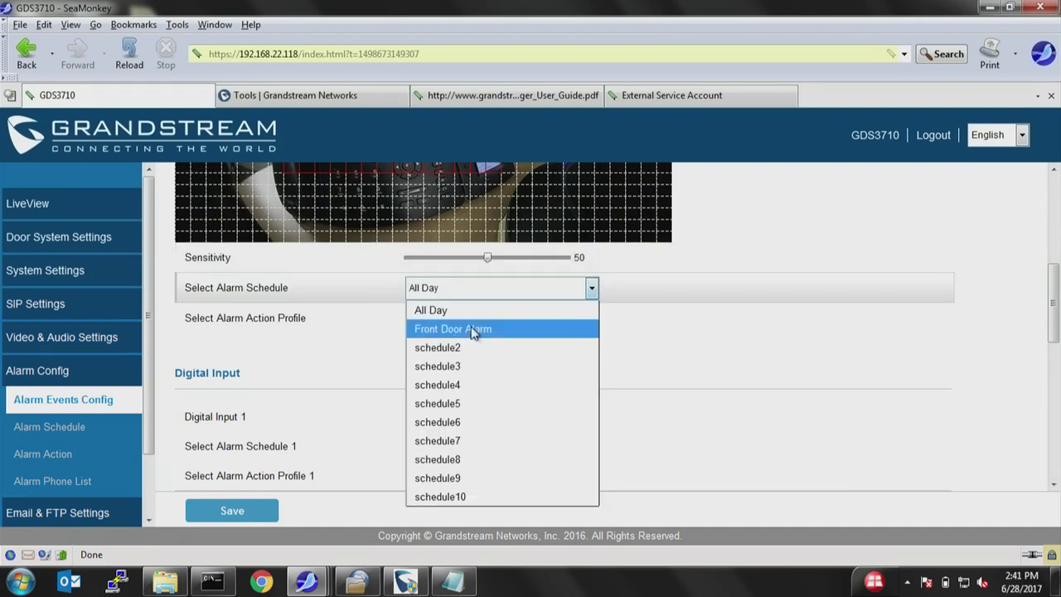
{"action": "left_click", "coordinate": [474, 329]}
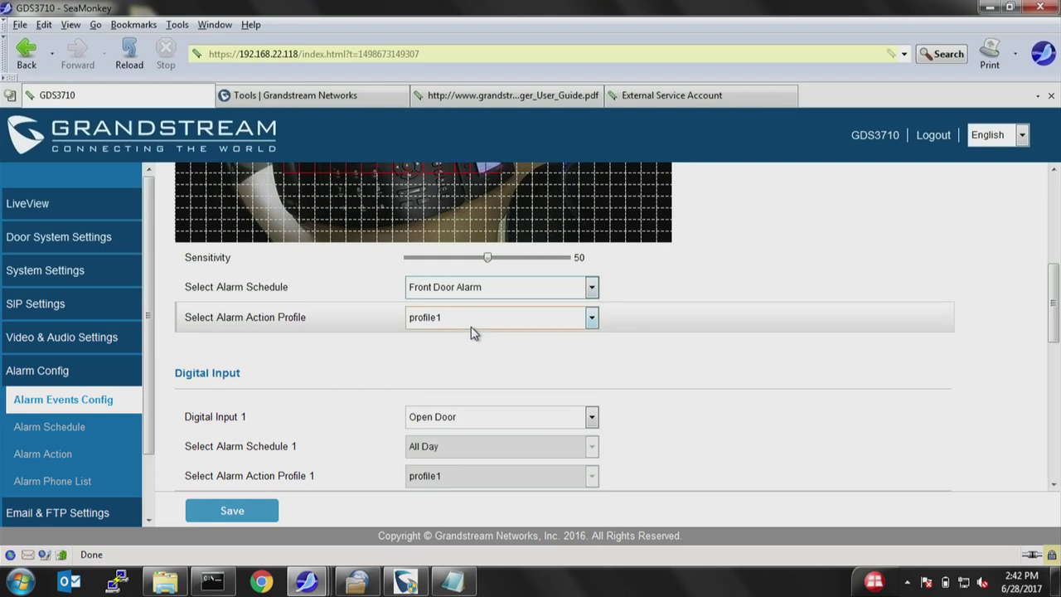
{"action": "left_click", "coordinate": [469, 325]}
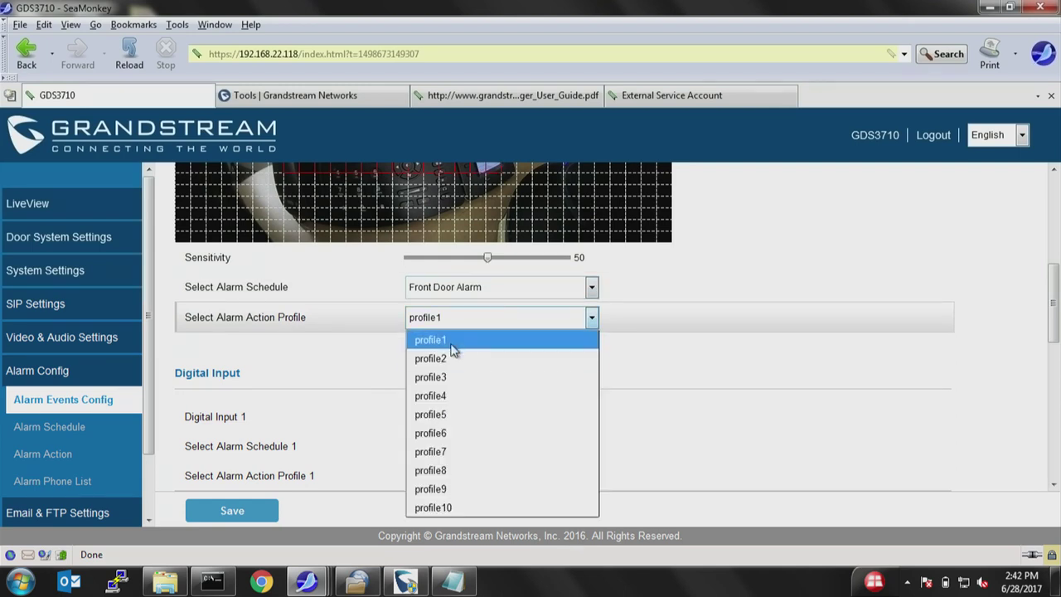
{"action": "left_click", "coordinate": [452, 347]}
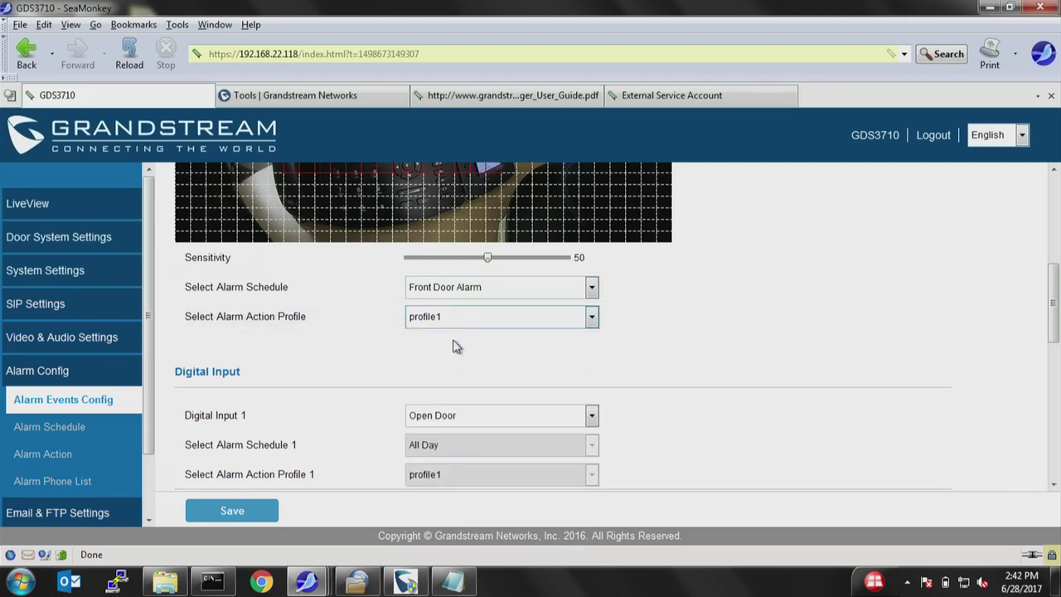
{"action": "scroll", "coordinate": [455, 347], "scroll_direction": "down", "scroll_amount": 2}
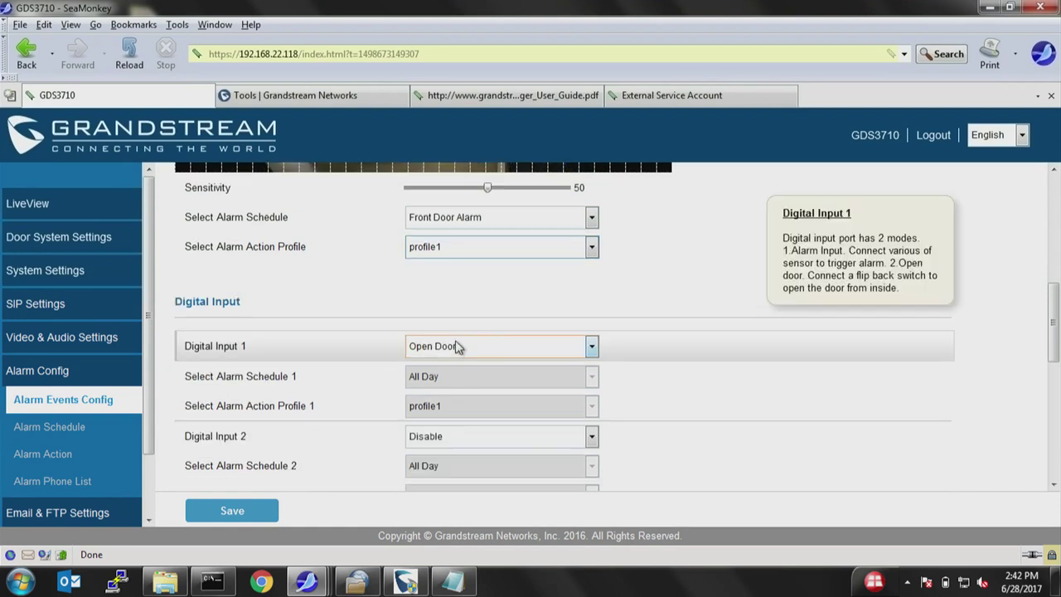
{"action": "scroll", "coordinate": [384, 343], "scroll_direction": "down", "scroll_amount": 3}
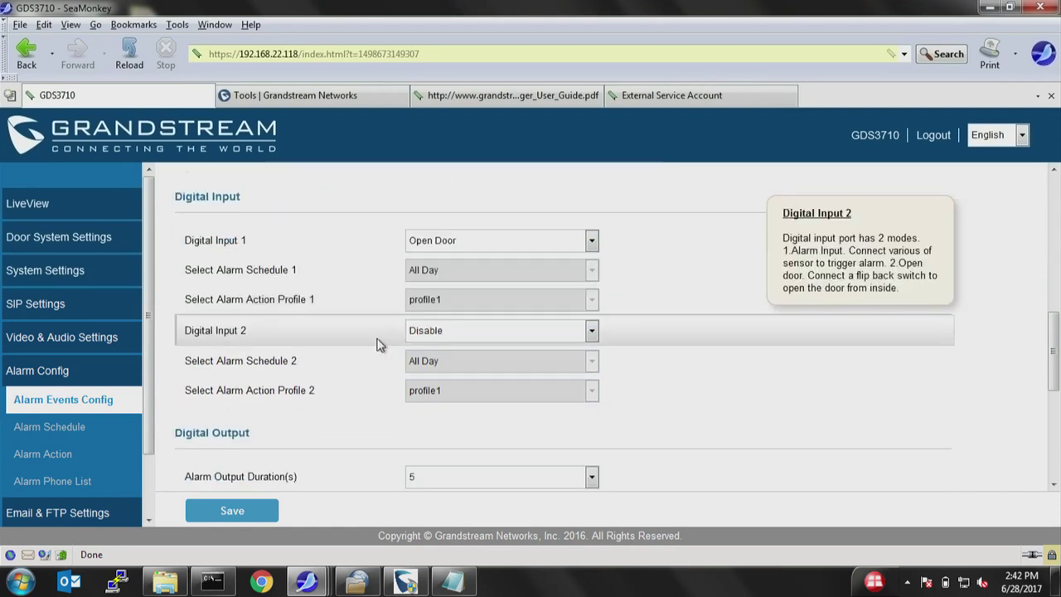
{"action": "scroll", "coordinate": [351, 373], "scroll_direction": "up", "scroll_amount": 1}
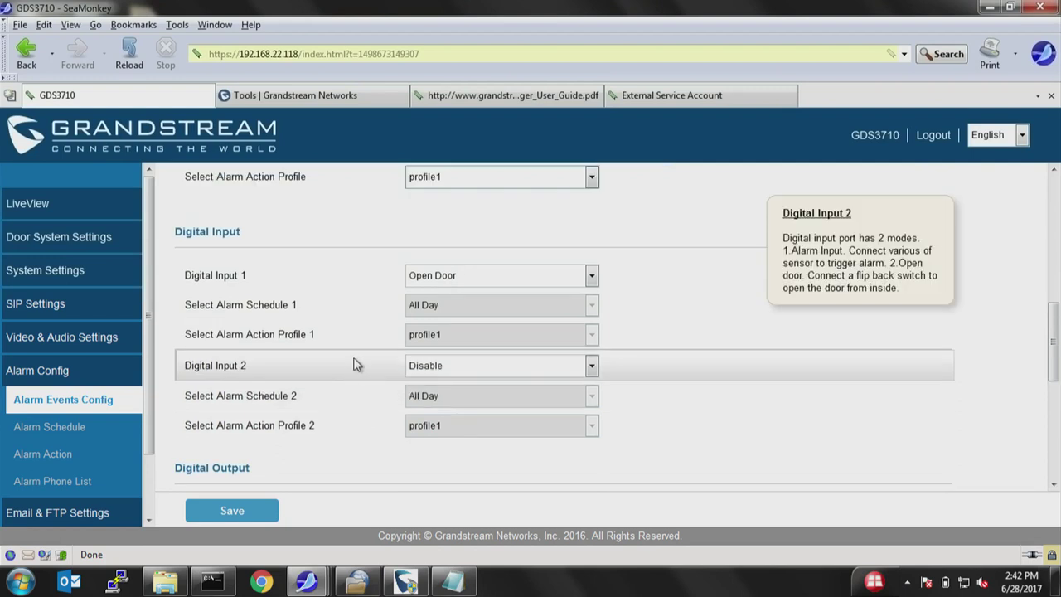
{"action": "left_click", "coordinate": [477, 282]}
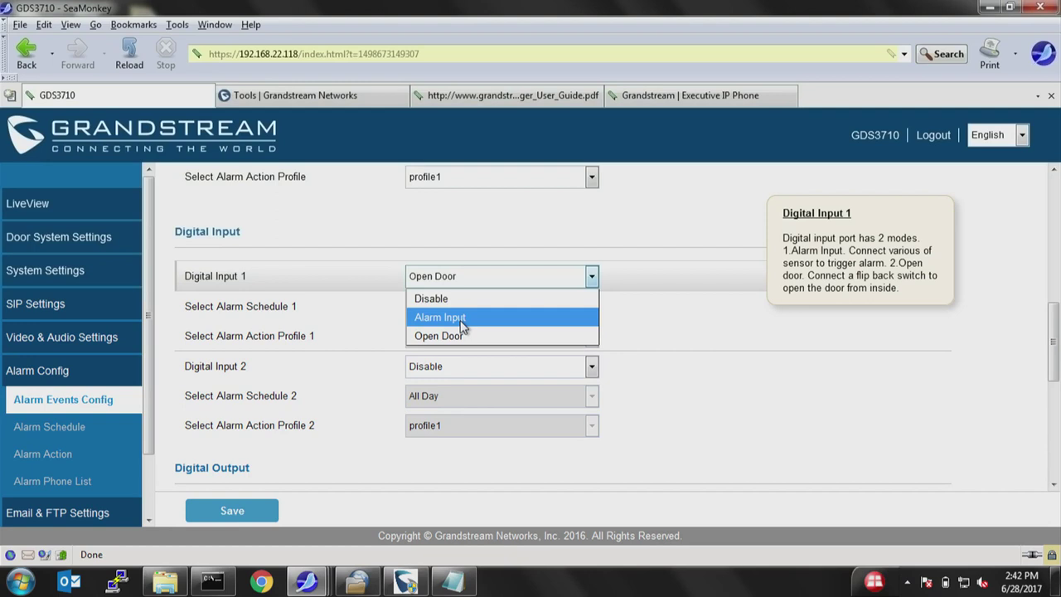
{"action": "left_click", "coordinate": [448, 336]}
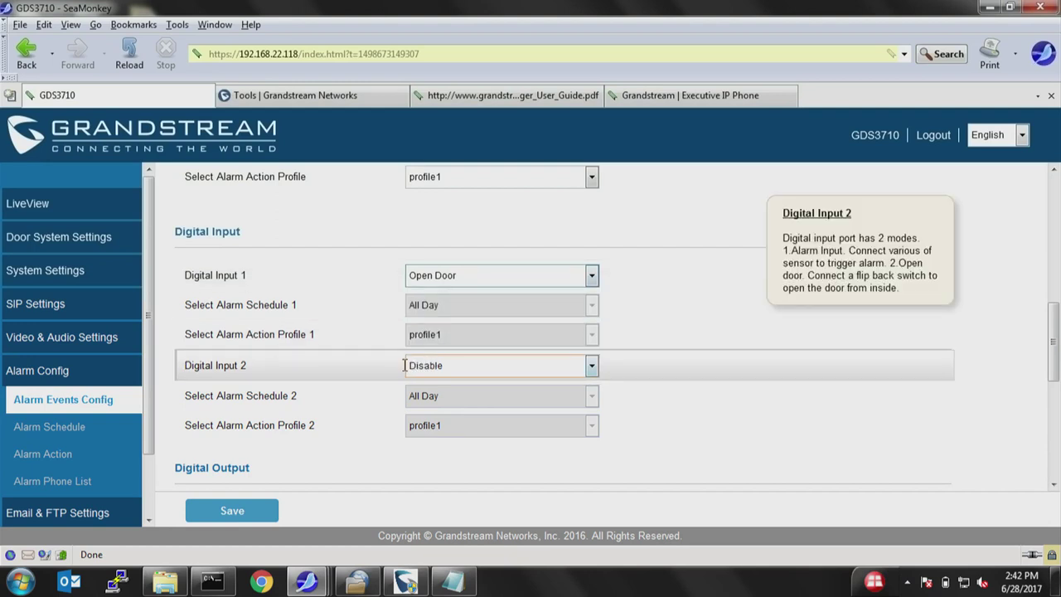
{"action": "scroll", "coordinate": [352, 458], "scroll_direction": "down", "scroll_amount": 3}
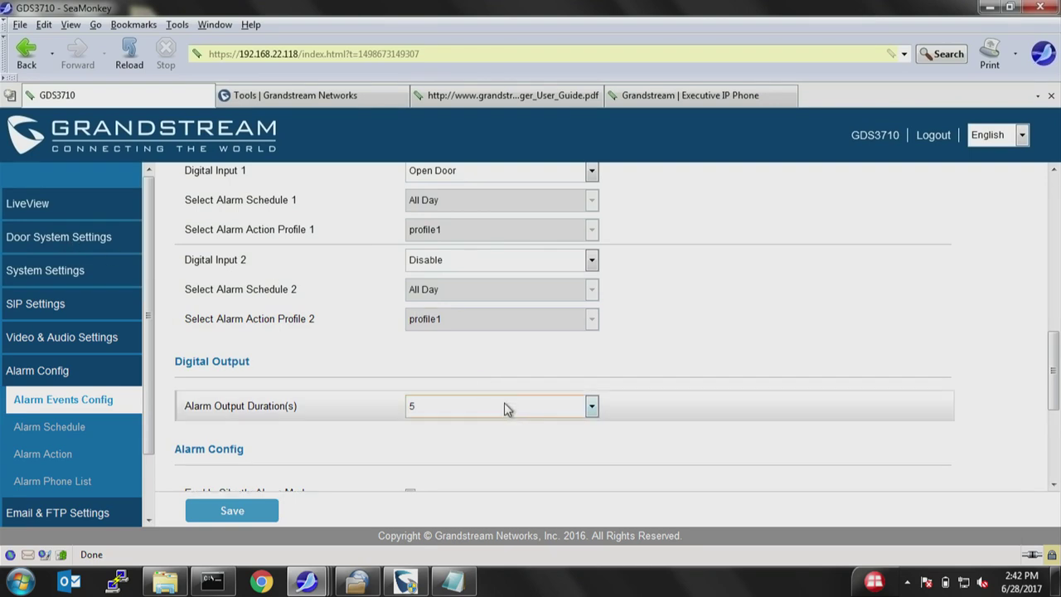
{"action": "scroll", "coordinate": [360, 431], "scroll_direction": "down", "scroll_amount": 3}
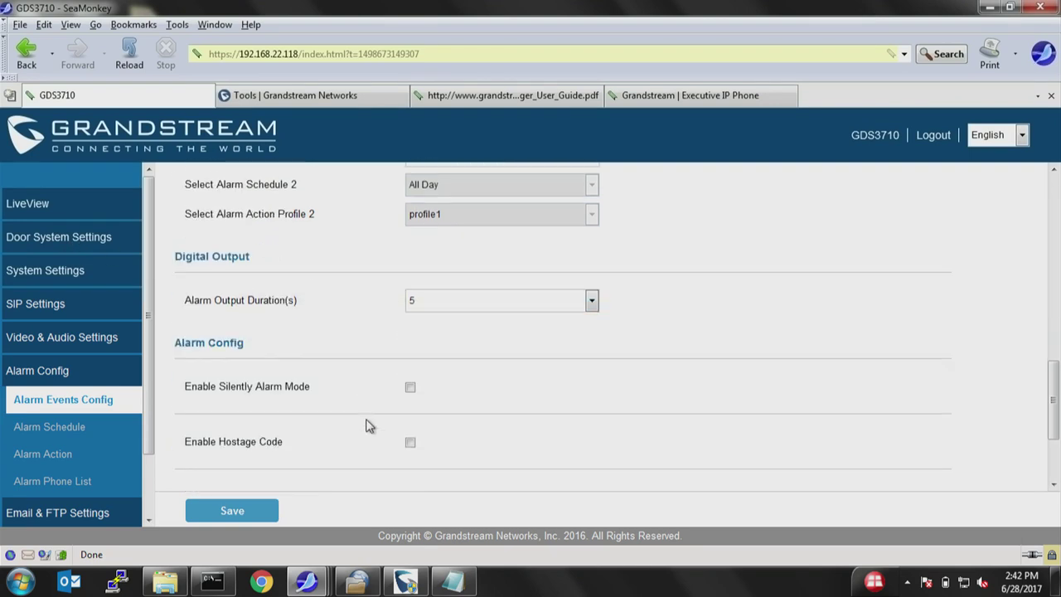
Enable the hostage code alarm and enter a numeric hostage code.
{"action": "scroll", "coordinate": [365, 428], "scroll_direction": "down", "scroll_amount": 1}
{"action": "mouse_move", "coordinate": [368, 425]}
{"action": "scroll", "coordinate": [369, 425], "scroll_direction": "down", "scroll_amount": 3}
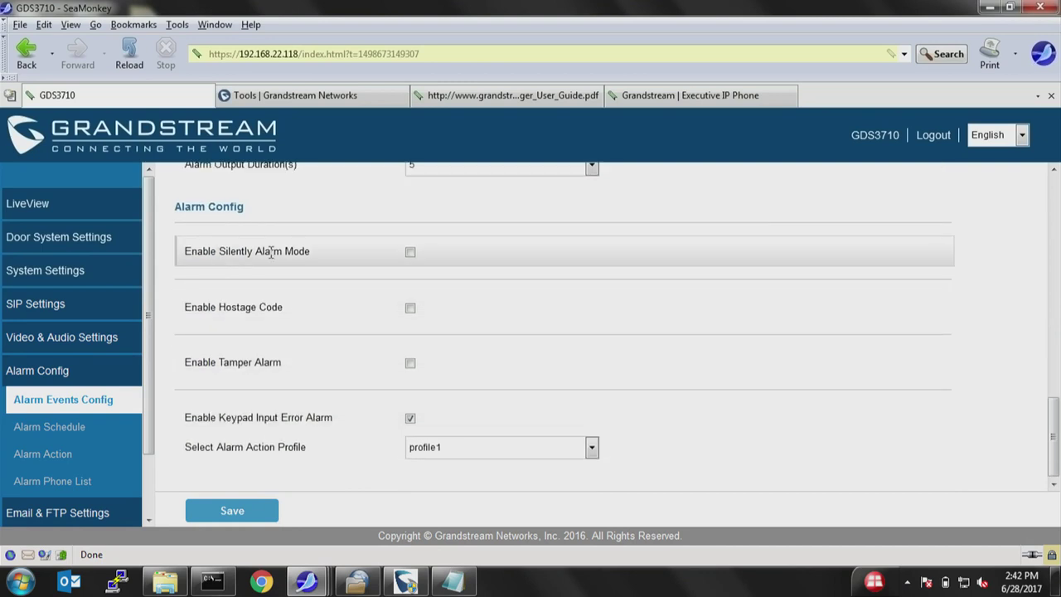
{"action": "mouse_move", "coordinate": [199, 305]}
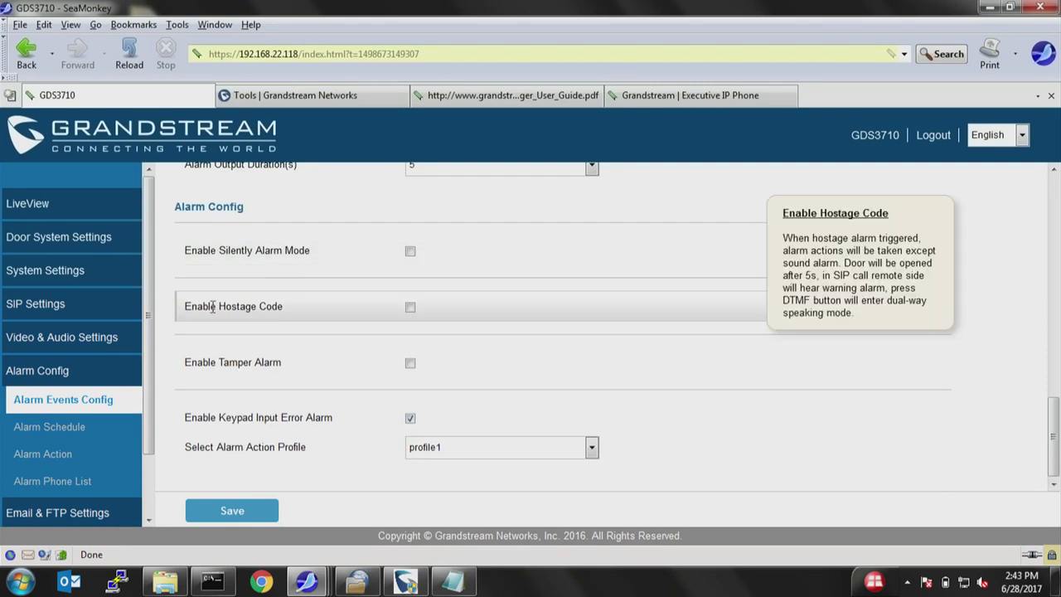
{"action": "left_click", "coordinate": [410, 307]}
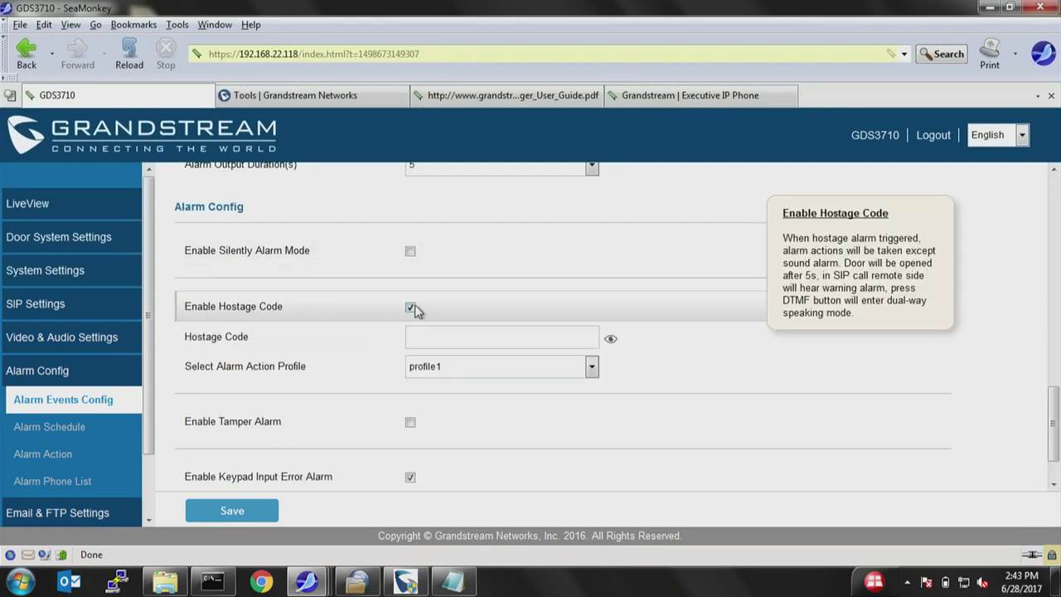
{"action": "left_click", "coordinate": [457, 337]}
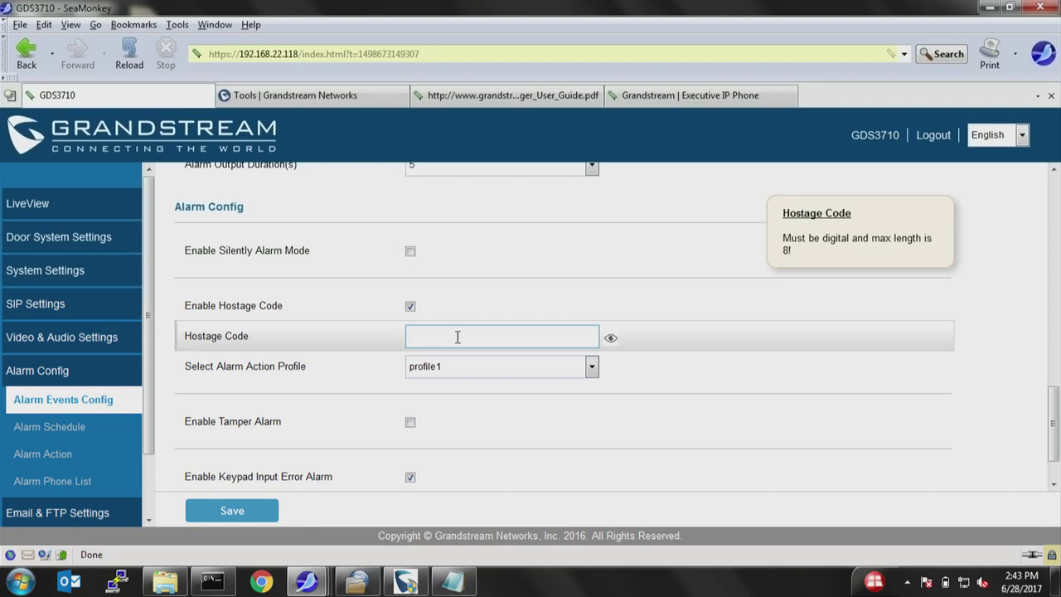
{"action": "type", "text": "123"}
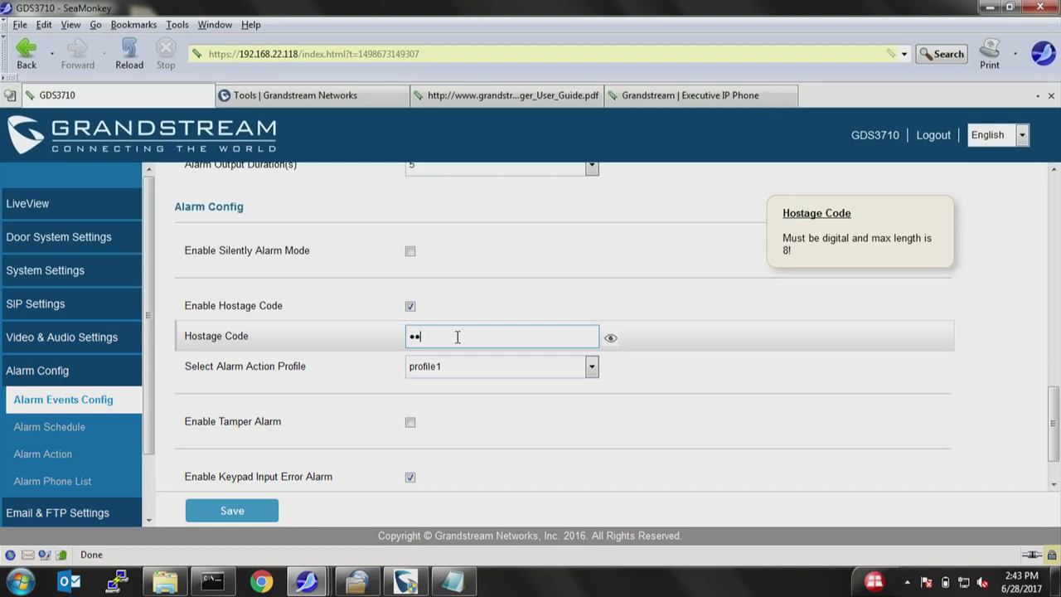
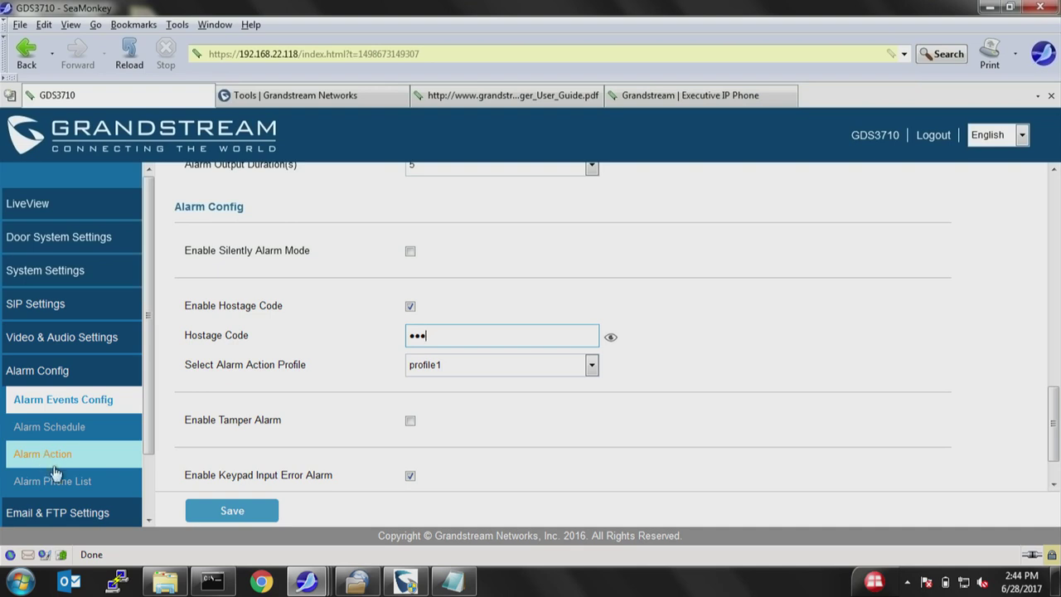
On the Email Settings page, enter smtp.gmail.com as the SMTP server.
{"action": "scroll", "coordinate": [107, 484], "scroll_direction": "down", "scroll_amount": 2}
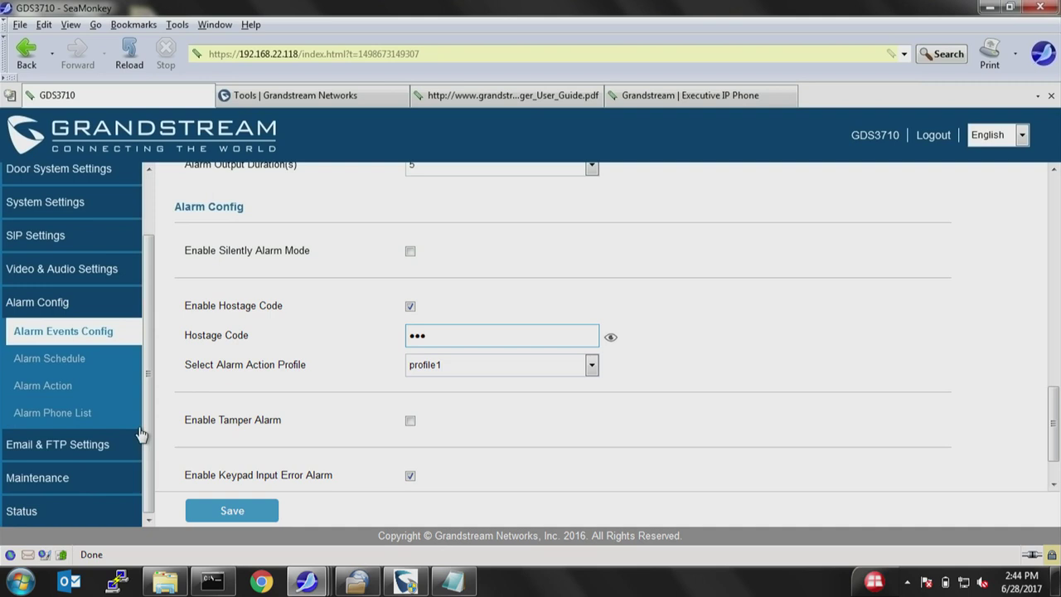
{"action": "left_click", "coordinate": [68, 448]}
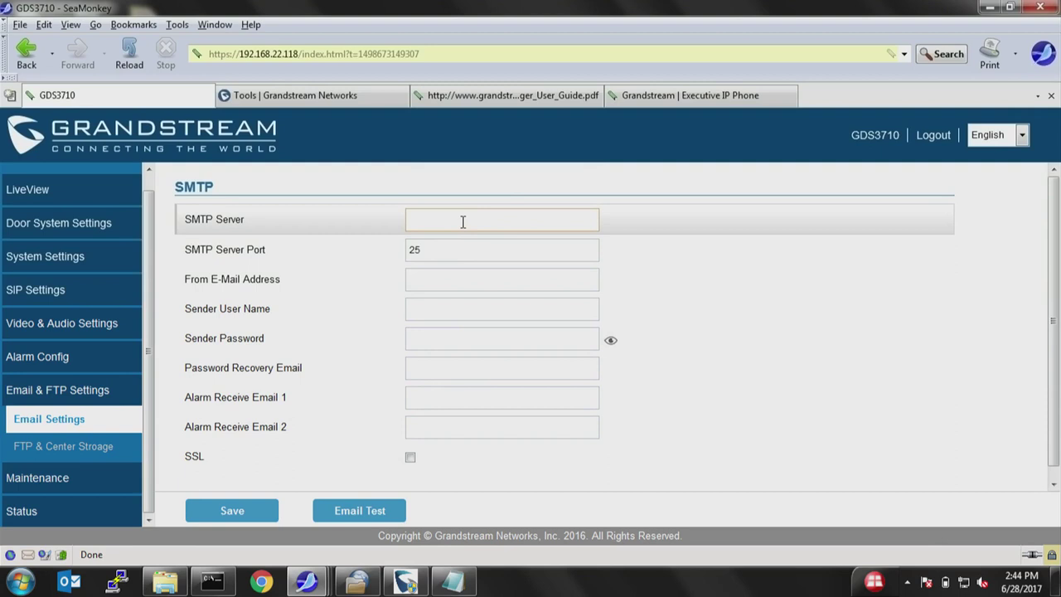
{"action": "type", "text": "smt"}
{"action": "left_click", "coordinate": [462, 221]}
{"action": "type", "text": "smtp.gmail"}
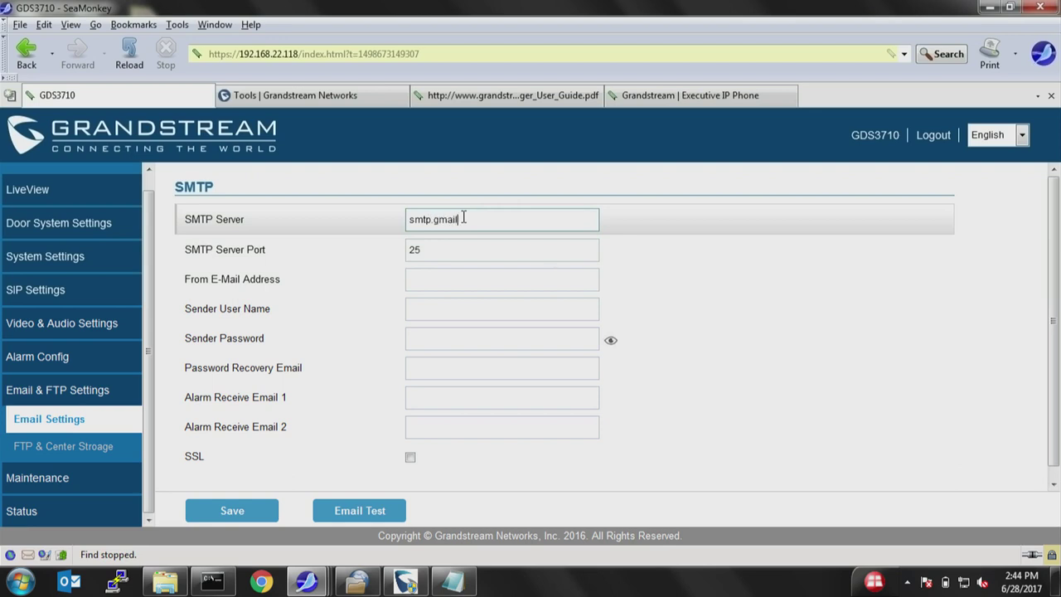
{"action": "type", "text": ".com:587"}
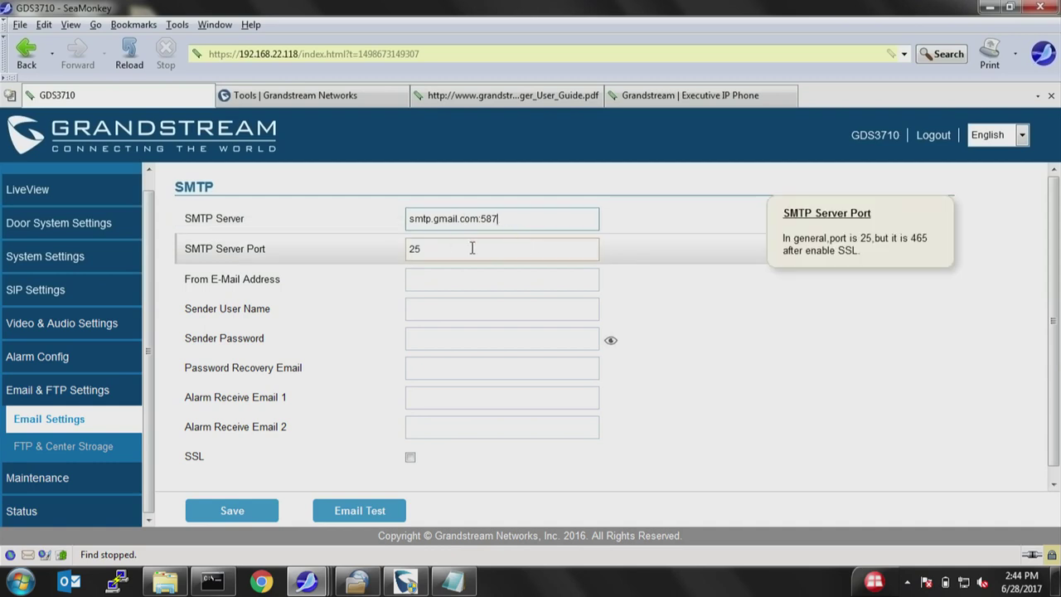
{"action": "key", "text": "BackSpace"}
{"action": "key", "text": "BackSpace"}
{"action": "key", "text": "BackSpace"}
{"action": "key", "text": "BackSpace"}
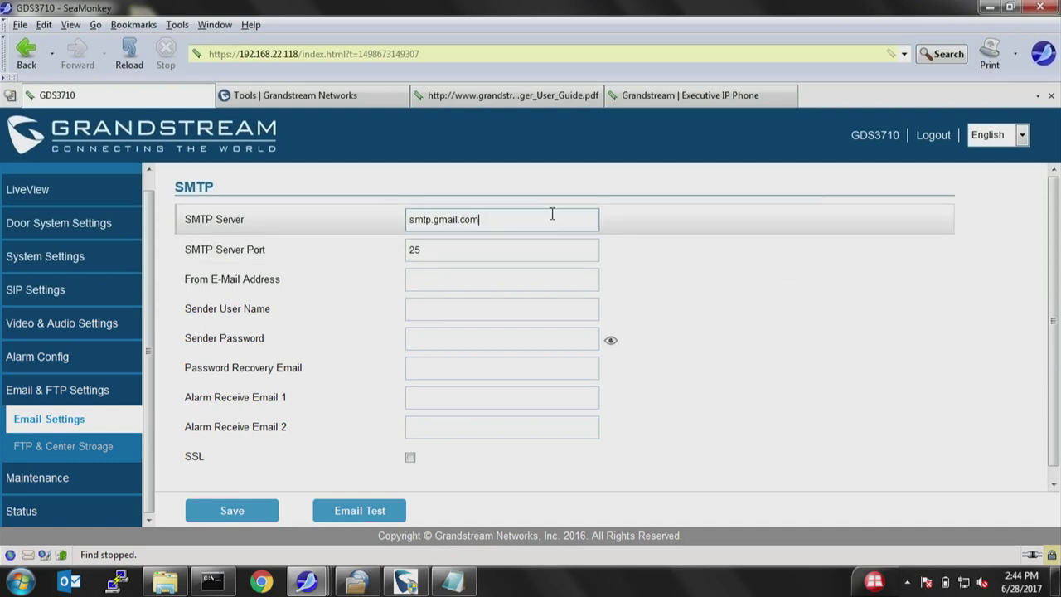
Change the SMTP server port from 25 to 587.
{"action": "left_click", "coordinate": [488, 242]}
{"action": "key", "text": "ctrl+a"}
{"action": "type", "text": "587"}
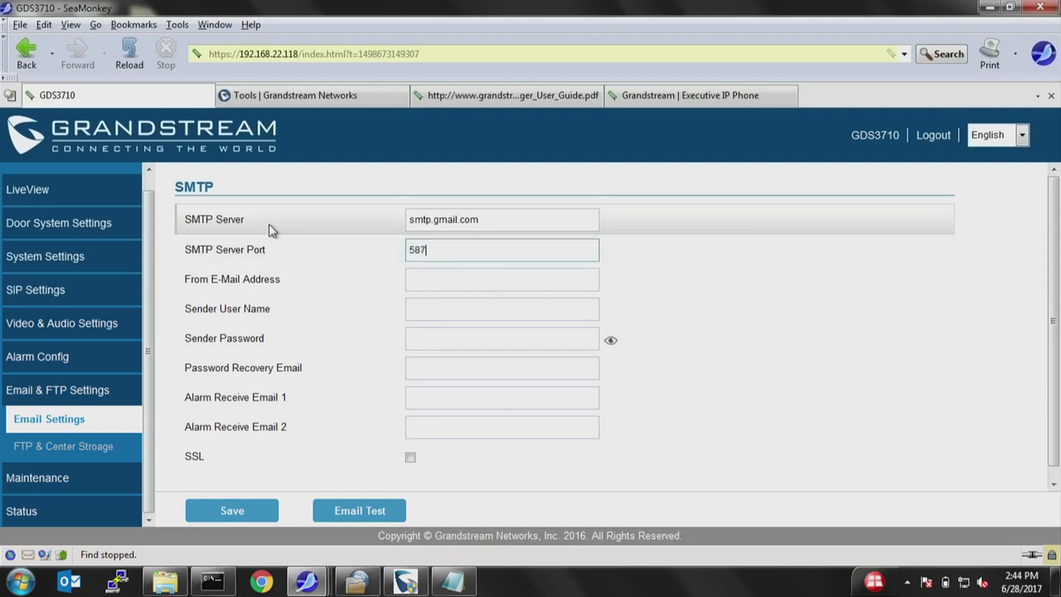
{"action": "left_click", "coordinate": [448, 284]}
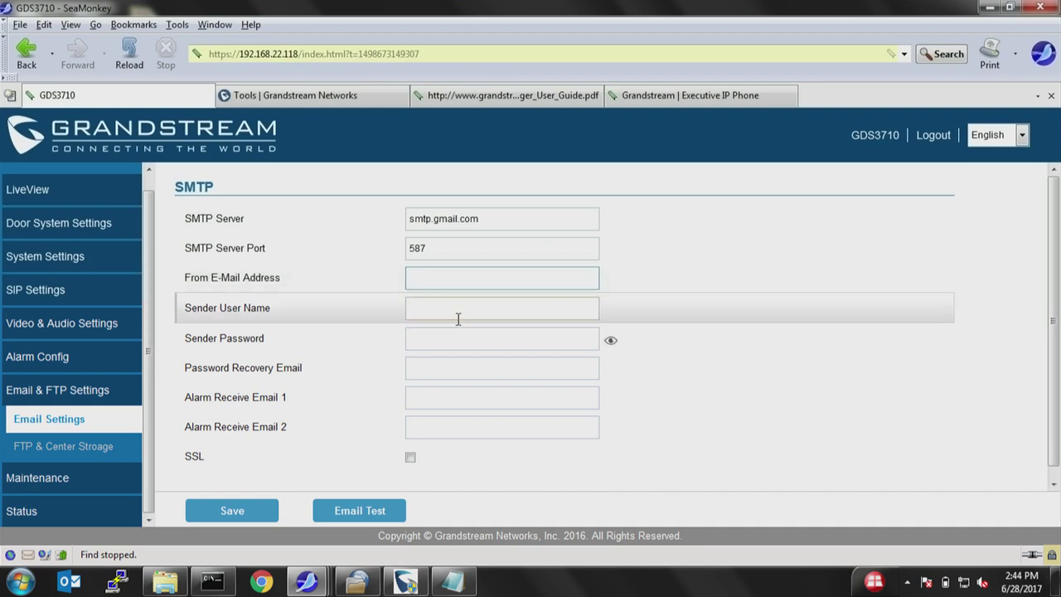
{"action": "left_click", "coordinate": [90, 452]}
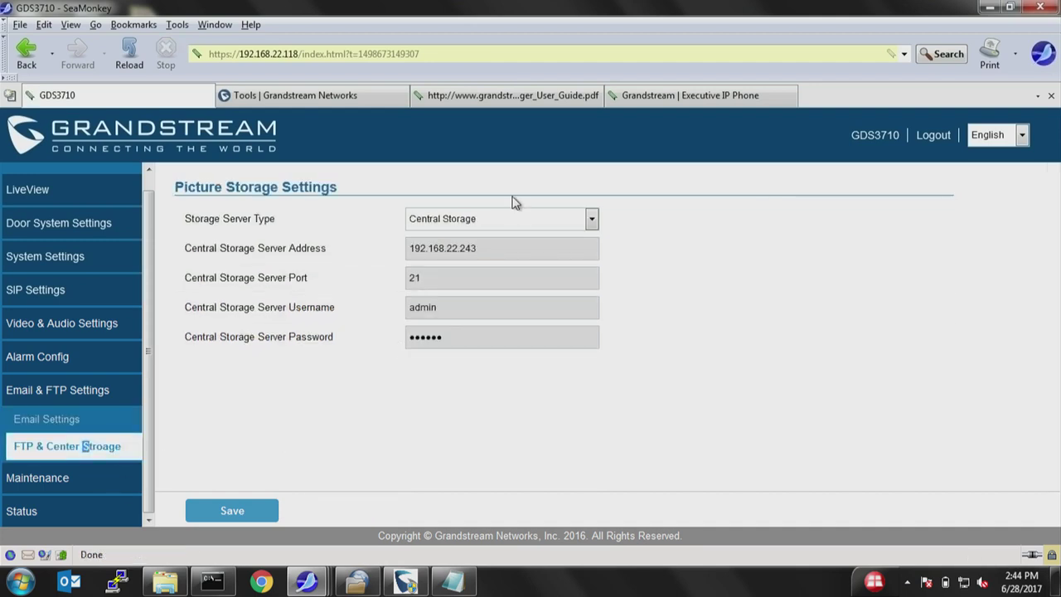
Switch the storage server type to FTP, then view the firmware upgrade page.
{"action": "left_click", "coordinate": [510, 220]}
{"action": "left_click", "coordinate": [445, 241]}
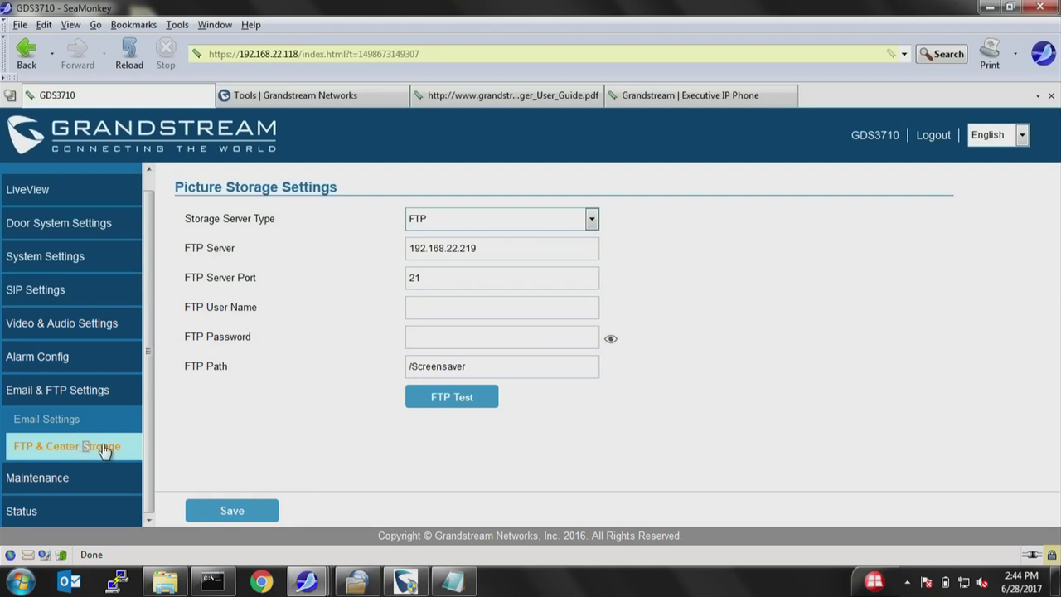
{"action": "left_click", "coordinate": [59, 477]}
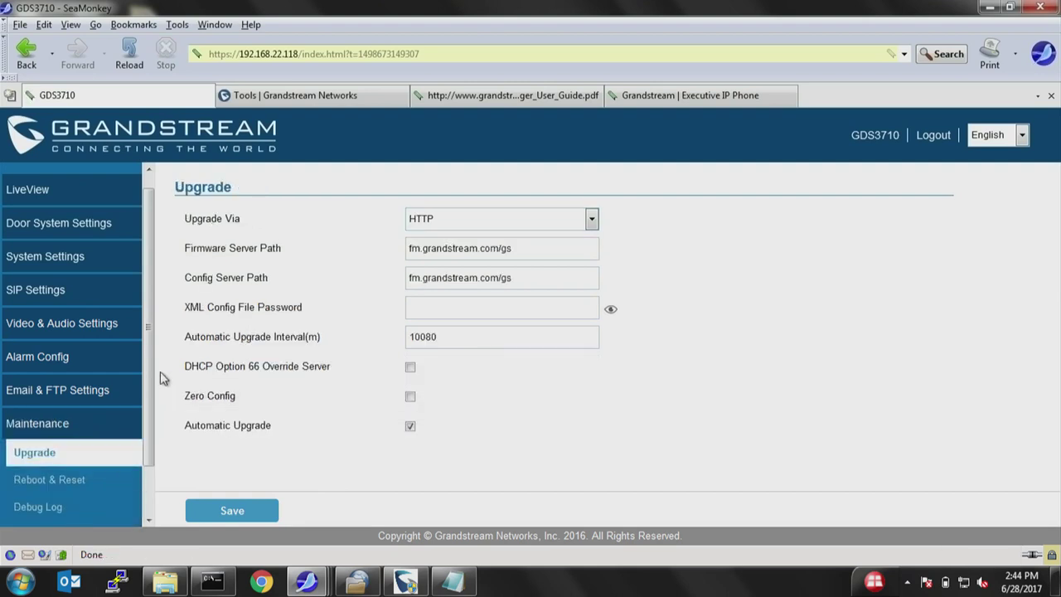
{"action": "scroll", "coordinate": [18, 378], "scroll_direction": "down", "scroll_amount": 2}
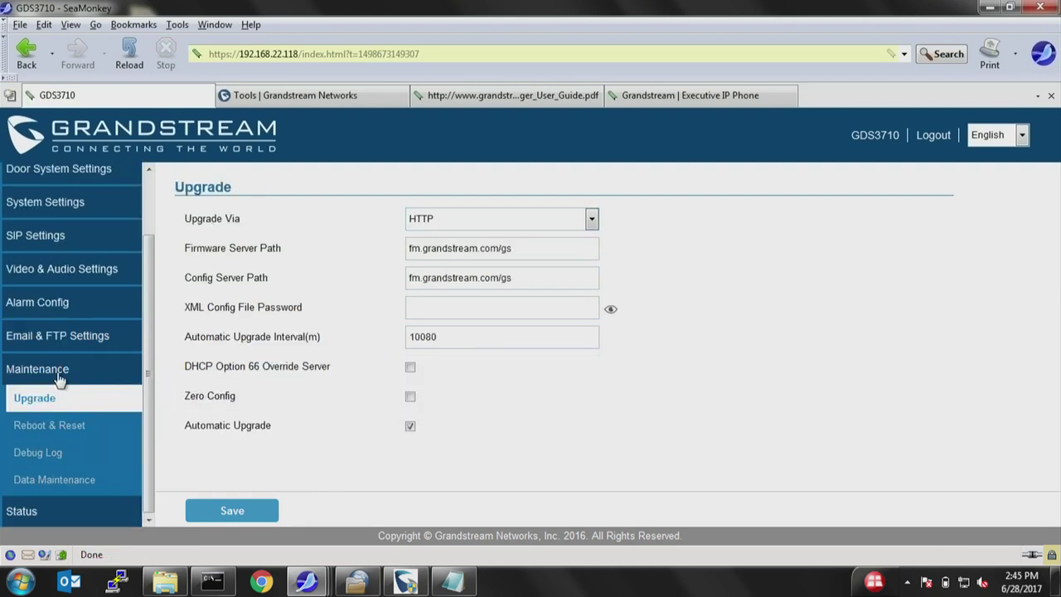
Review the Reboot & Reset and Debug Log pages, ending on Status > System Info.
{"action": "left_click", "coordinate": [63, 425]}
{"action": "left_click", "coordinate": [47, 454]}
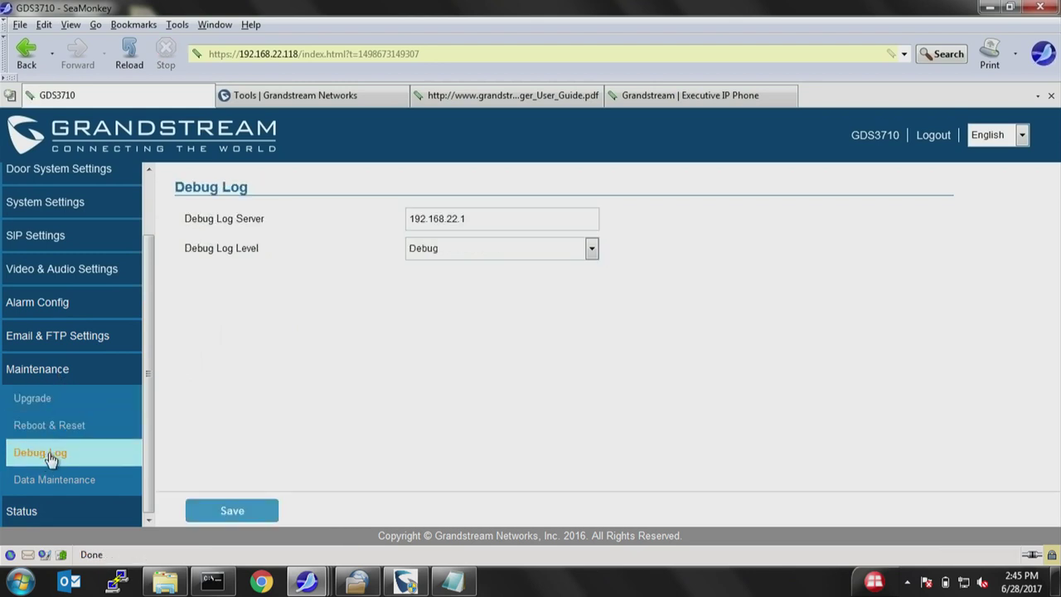
{"action": "left_click", "coordinate": [50, 516]}
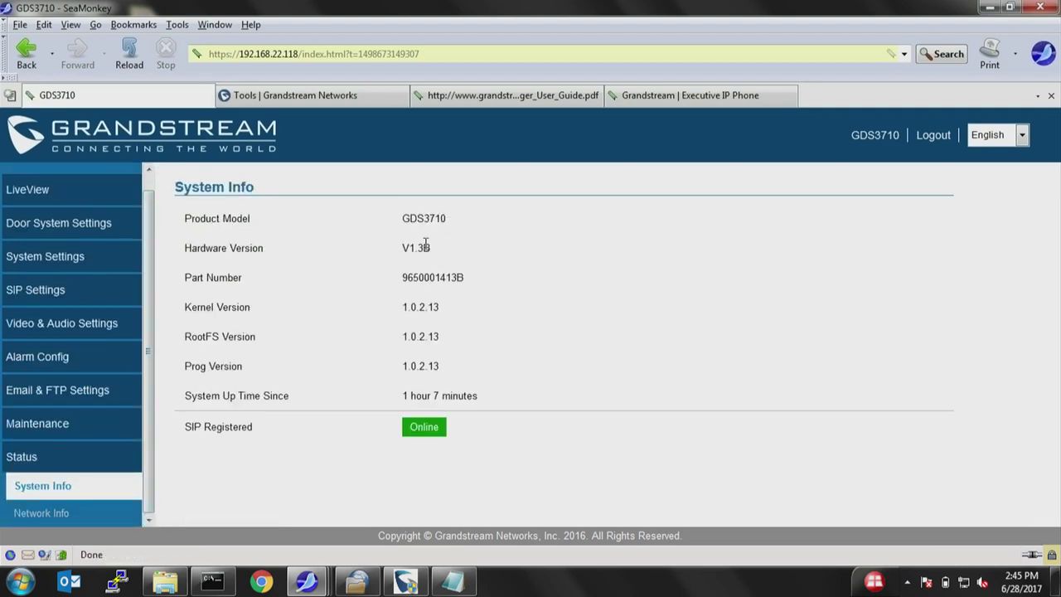
{"action": "left_click_drag", "start_coordinate": [450, 375], "coordinate": [407, 373]}
{"action": "left_click", "coordinate": [409, 373]}
{"action": "mouse_move", "coordinate": [342, 99]}
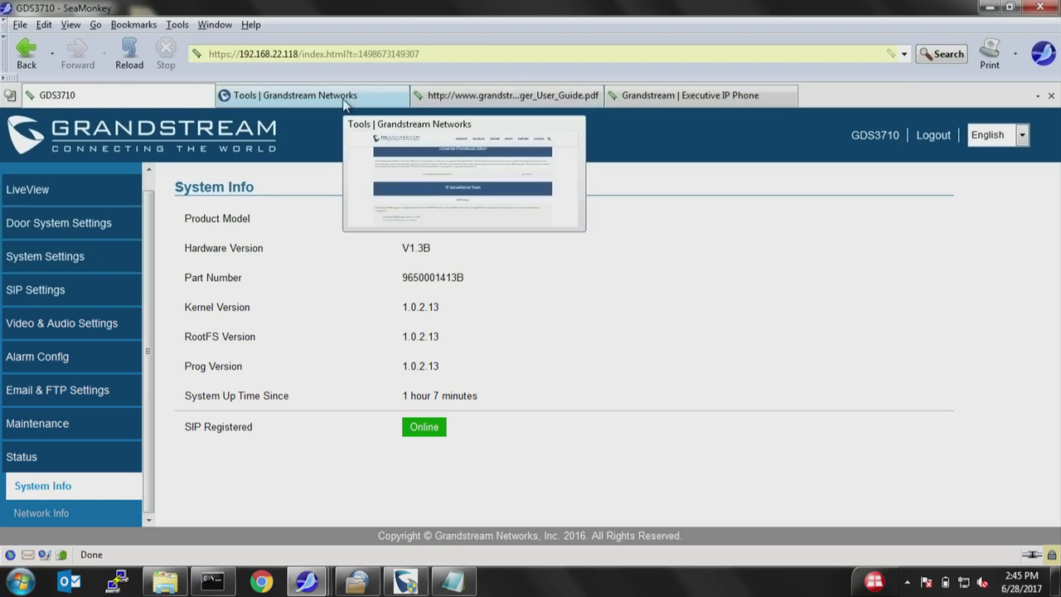
Show the GDSManager Software 1.0.0.75 download on the Tools page, then bring up Start.
{"action": "left_click", "coordinate": [330, 100]}
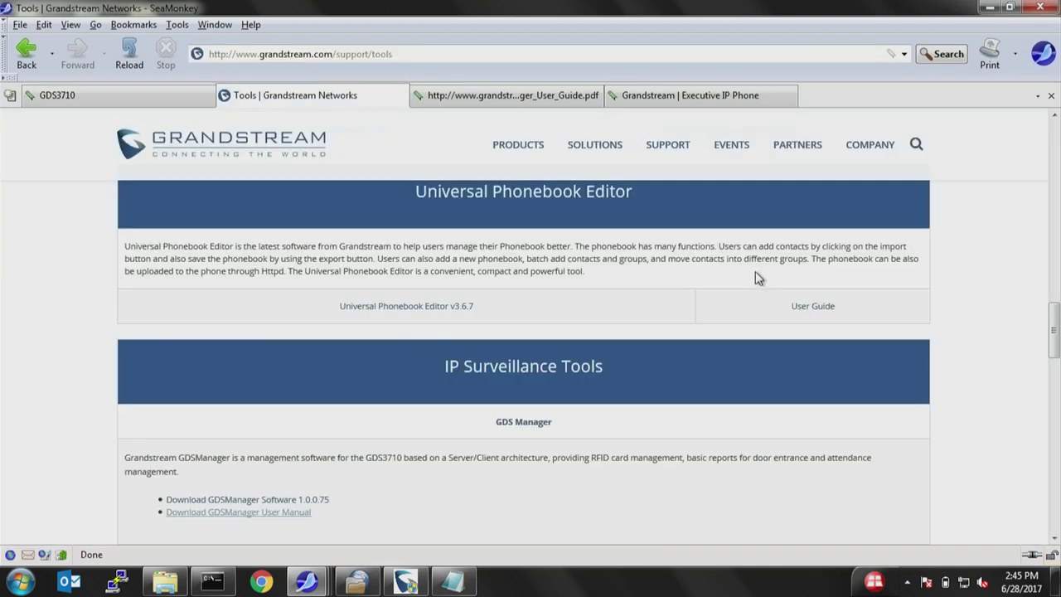
{"action": "mouse_move", "coordinate": [584, 151]}
{"action": "mouse_move", "coordinate": [670, 149]}
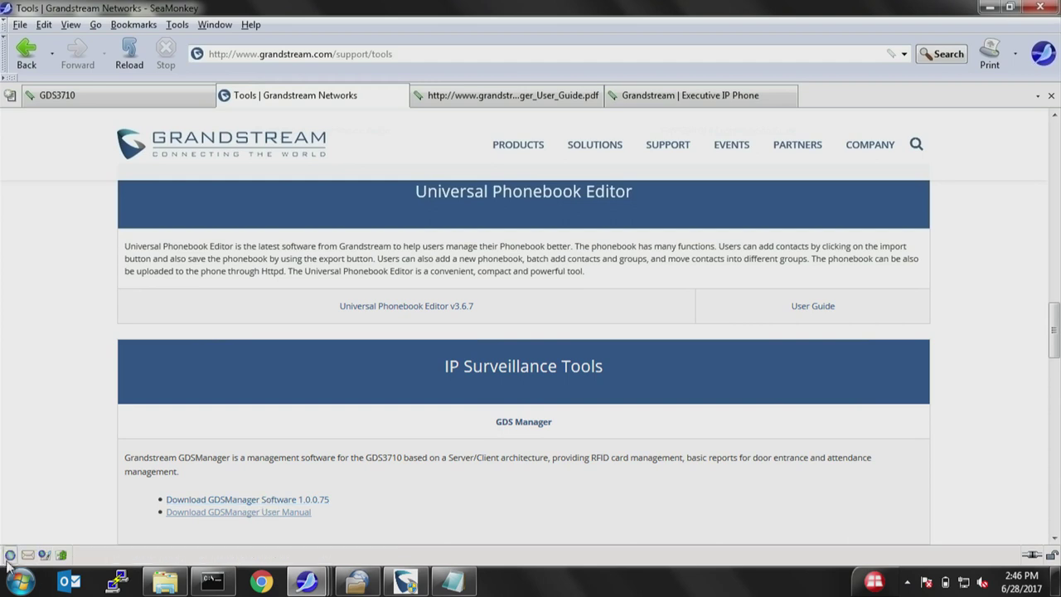
{"action": "left_click", "coordinate": [21, 581]}
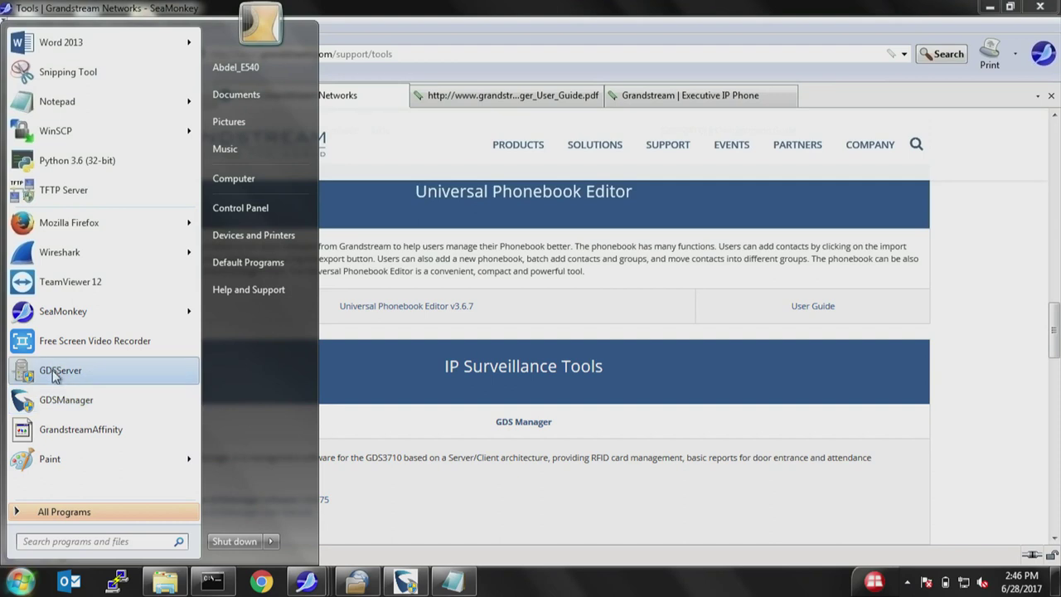
Launch GDSServer, select its latest Start Server log entry, and reopen the Start menu.
{"action": "left_click", "coordinate": [53, 373]}
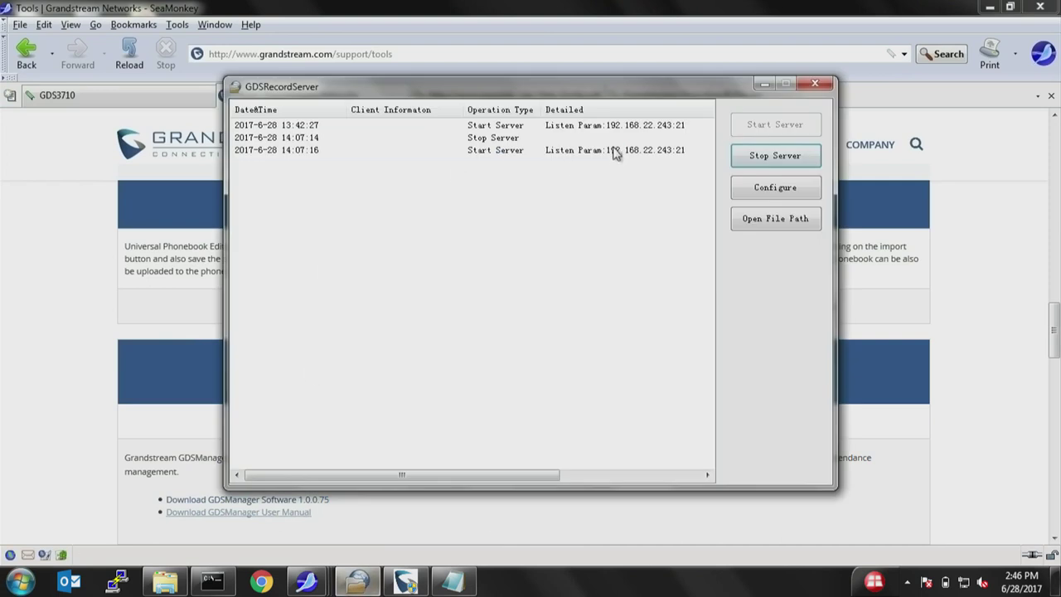
{"action": "left_click", "coordinate": [617, 156]}
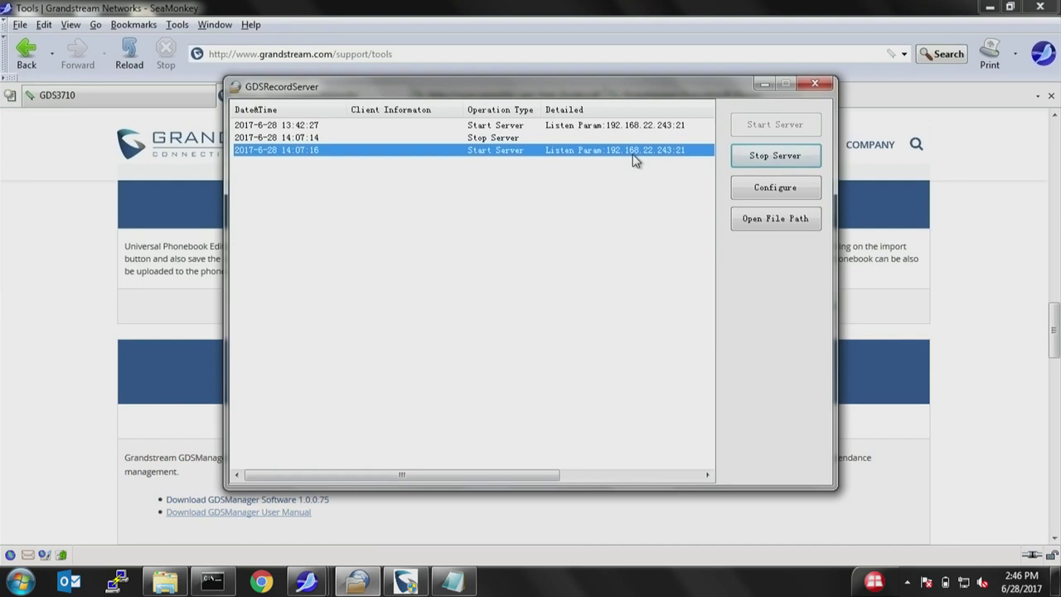
{"action": "left_click", "coordinate": [18, 586]}
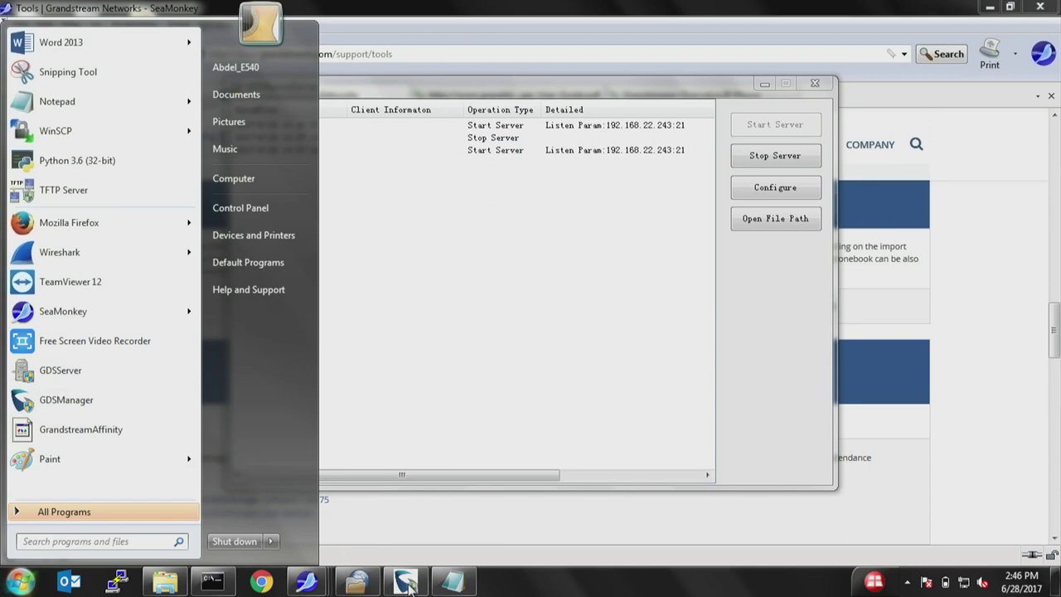
Bring GDSManager to the front, cancelling the exit prompt.
{"action": "left_click", "coordinate": [406, 584]}
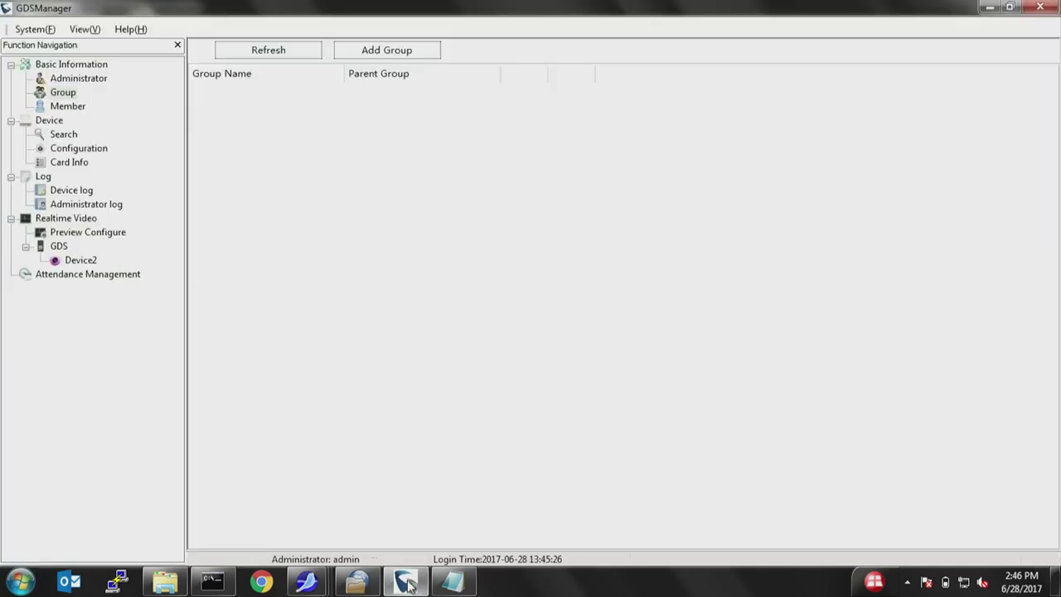
{"action": "left_click", "coordinate": [1040, 9]}
{"action": "left_click", "coordinate": [578, 326]}
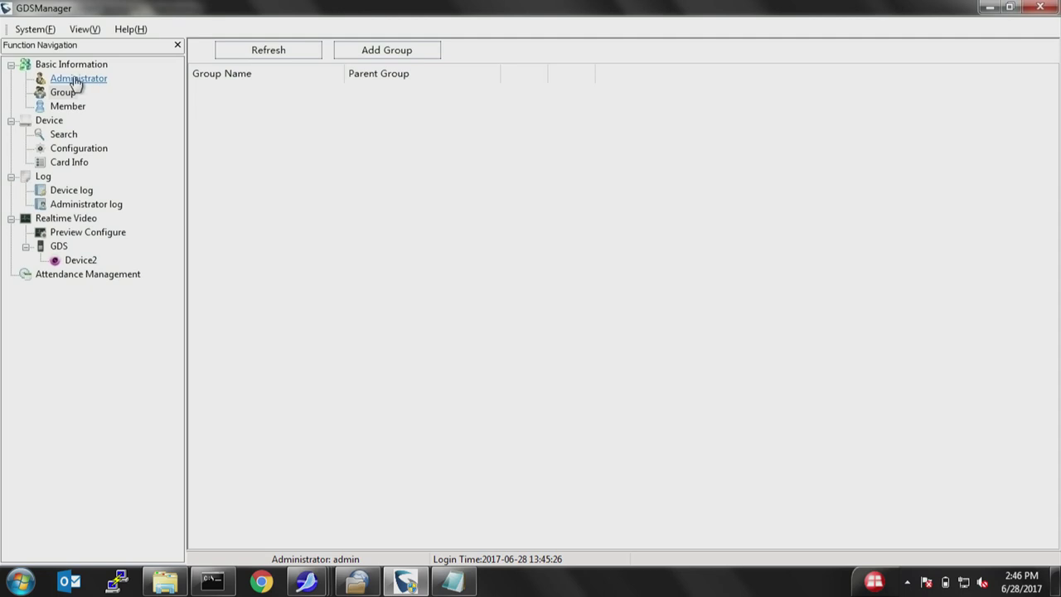
Check Administrator users, then list members, showing the one with SIP number 1006.
{"action": "left_click", "coordinate": [76, 79]}
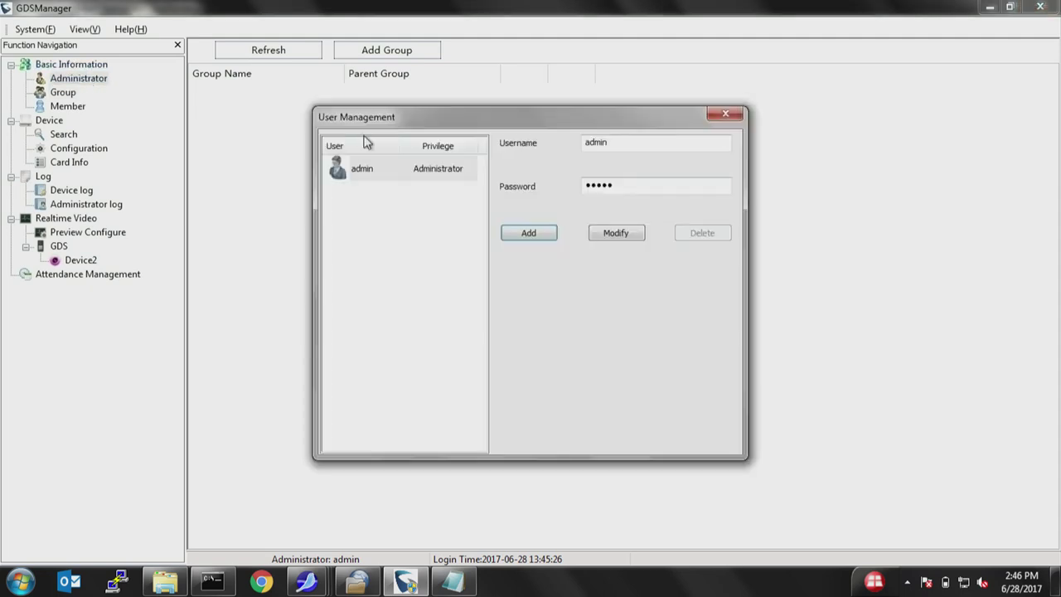
{"action": "left_click", "coordinate": [725, 114]}
{"action": "left_click", "coordinate": [63, 93]}
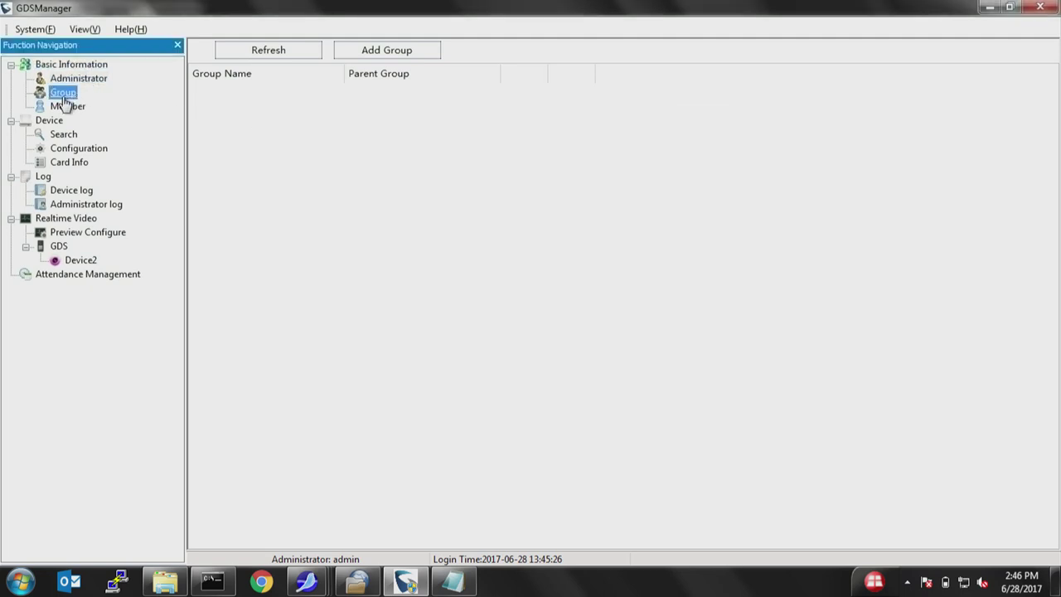
{"action": "left_click", "coordinate": [68, 106]}
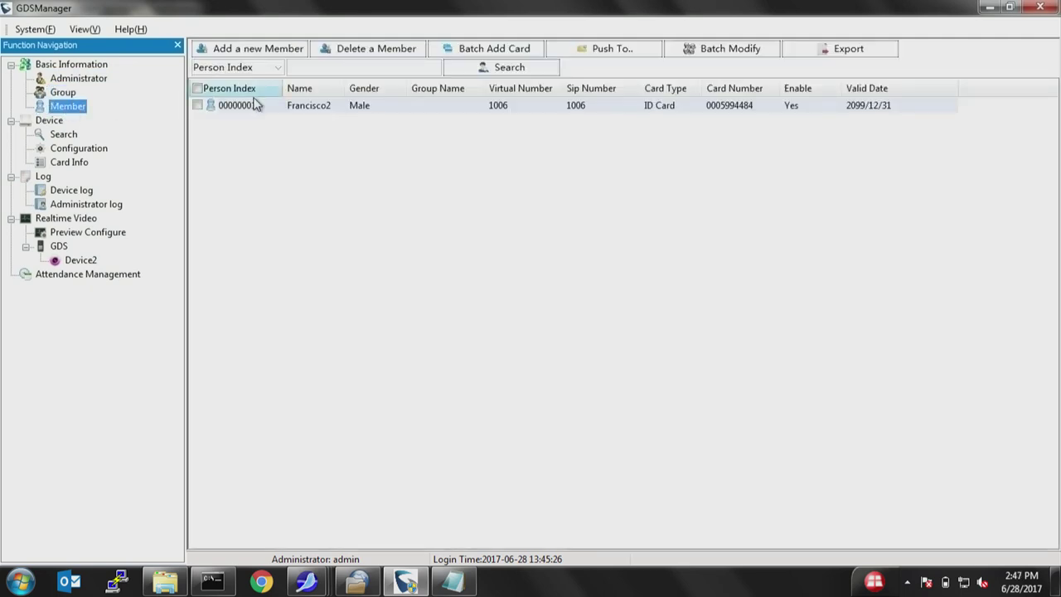
Start a new member, opening a blank profile with index 00000002.
{"action": "left_click", "coordinate": [261, 57]}
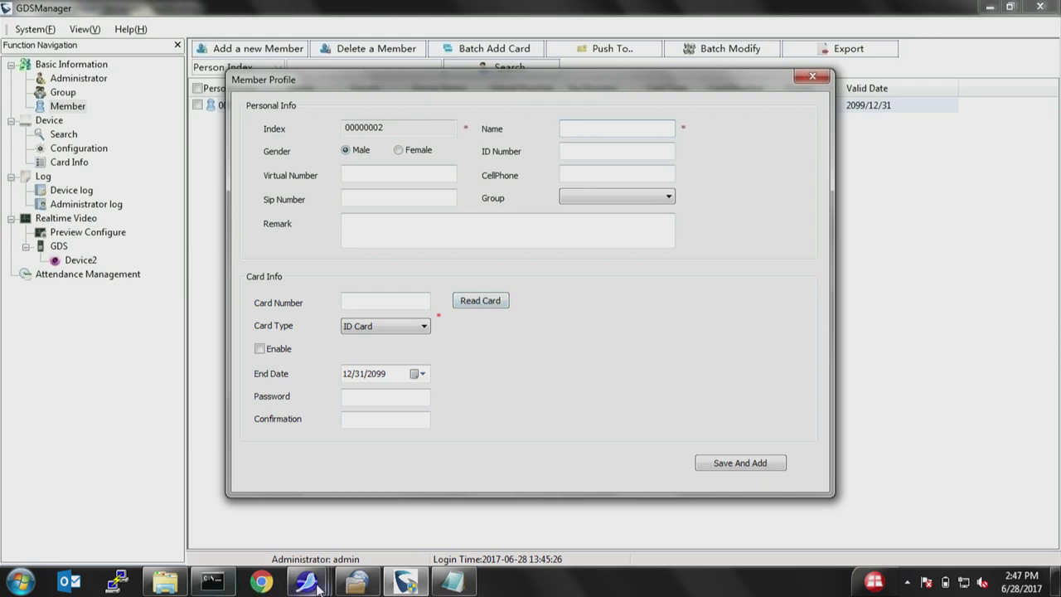
Bring up the GDSManager user guide PDF, then return to GDSManager.
{"action": "mouse_move", "coordinate": [305, 584]}
{"action": "left_click", "coordinate": [614, 519]}
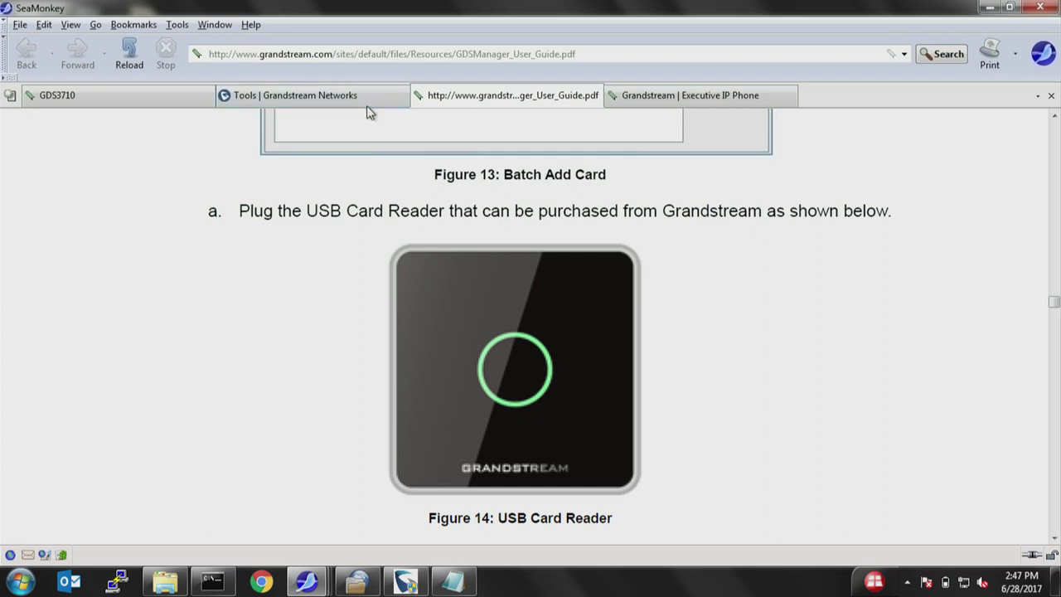
{"action": "left_click", "coordinate": [988, 7]}
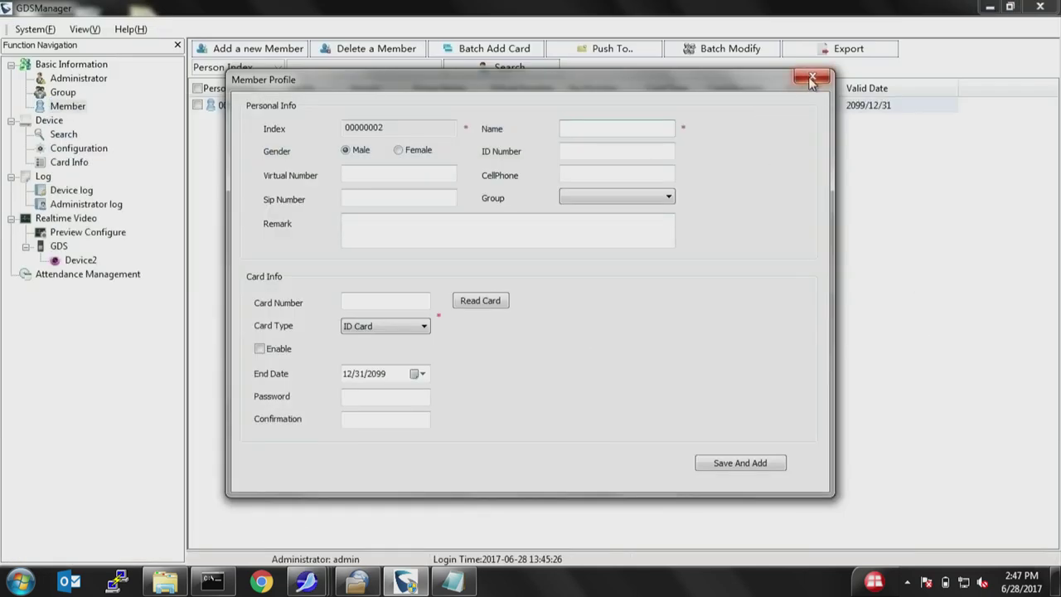
Visit the card, virtual and SIP number fields, then close the form unsaved.
{"action": "left_click", "coordinate": [386, 303]}
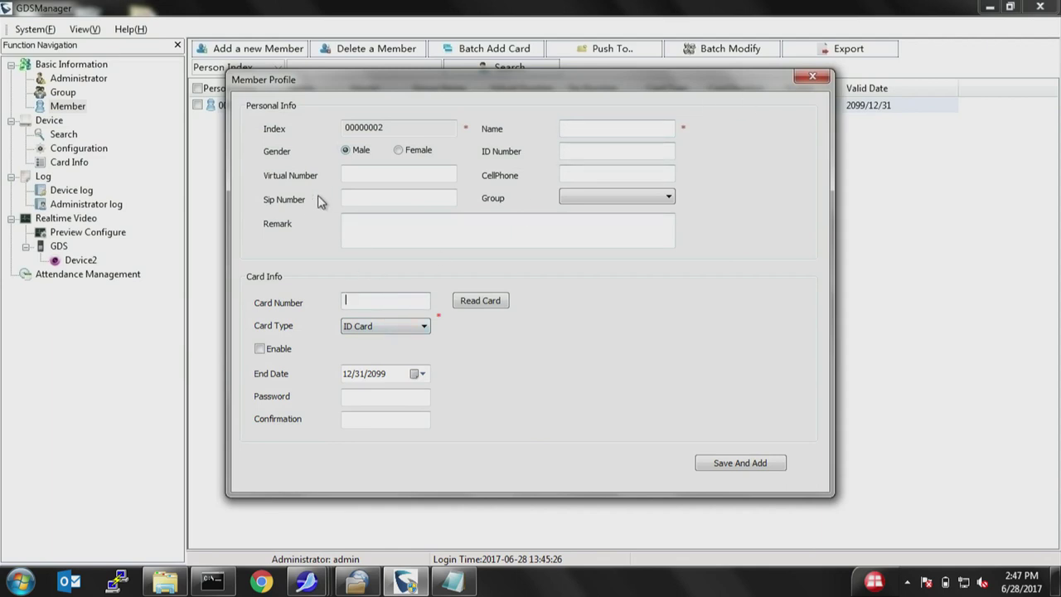
{"action": "left_click", "coordinate": [350, 174]}
{"action": "left_click", "coordinate": [361, 199]}
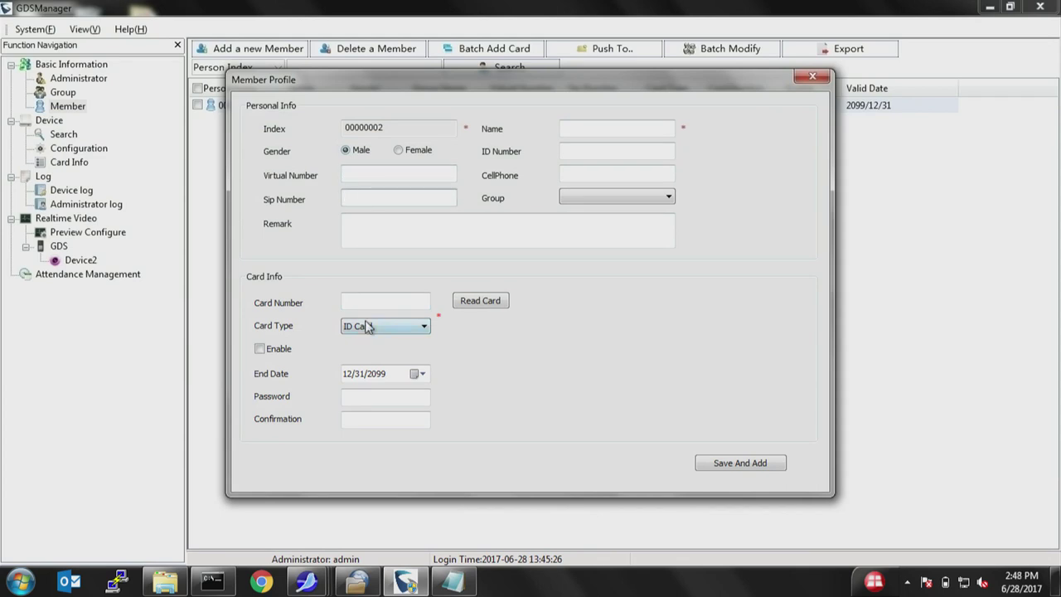
{"action": "left_click", "coordinate": [814, 76]}
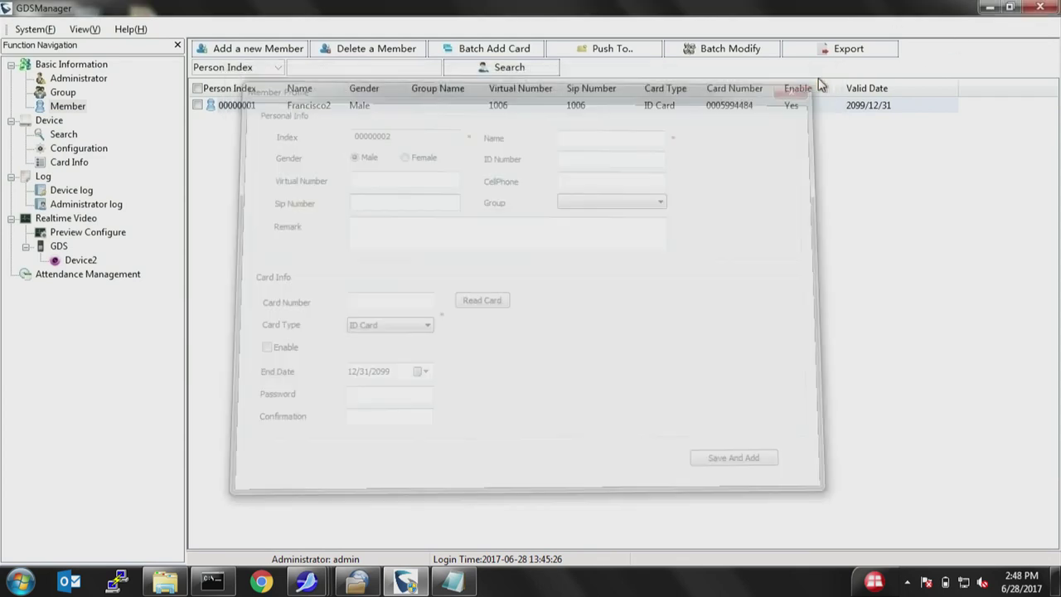
{"action": "left_click", "coordinate": [63, 134]}
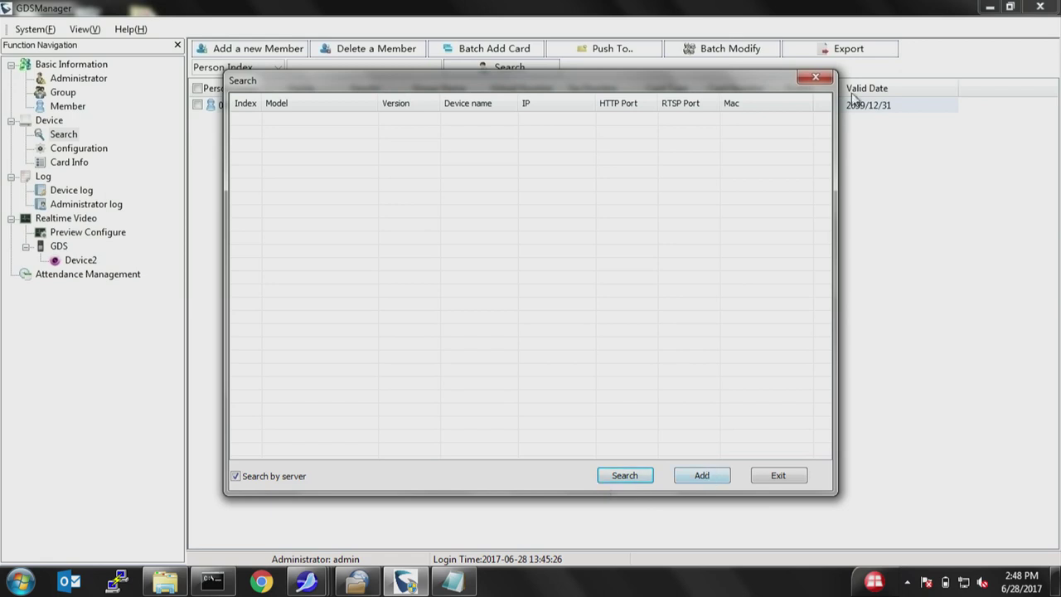
{"action": "left_click", "coordinate": [816, 77]}
{"action": "left_click", "coordinate": [83, 150]}
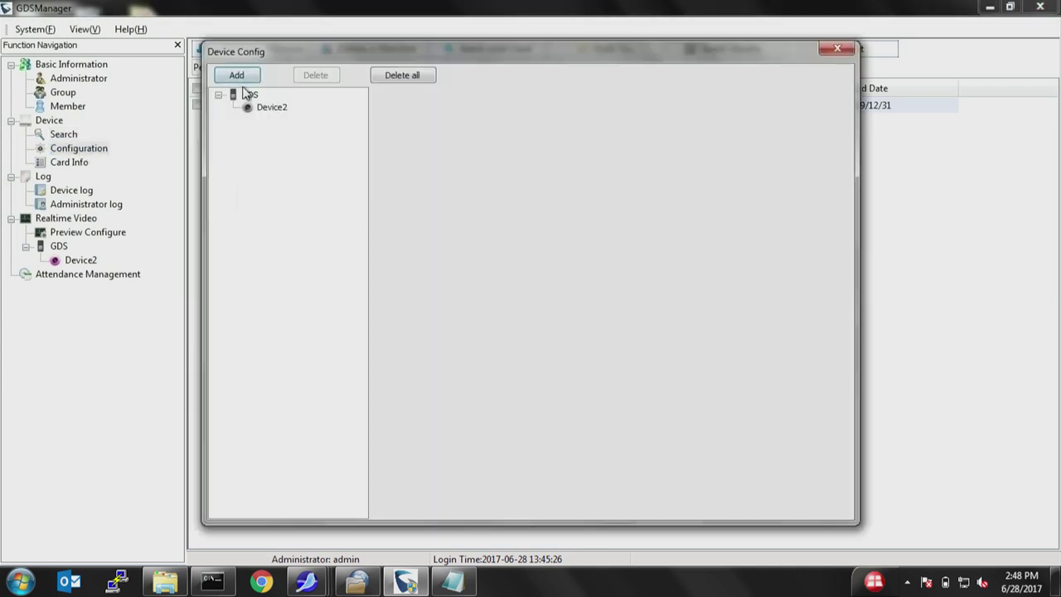
{"action": "left_click", "coordinate": [272, 108]}
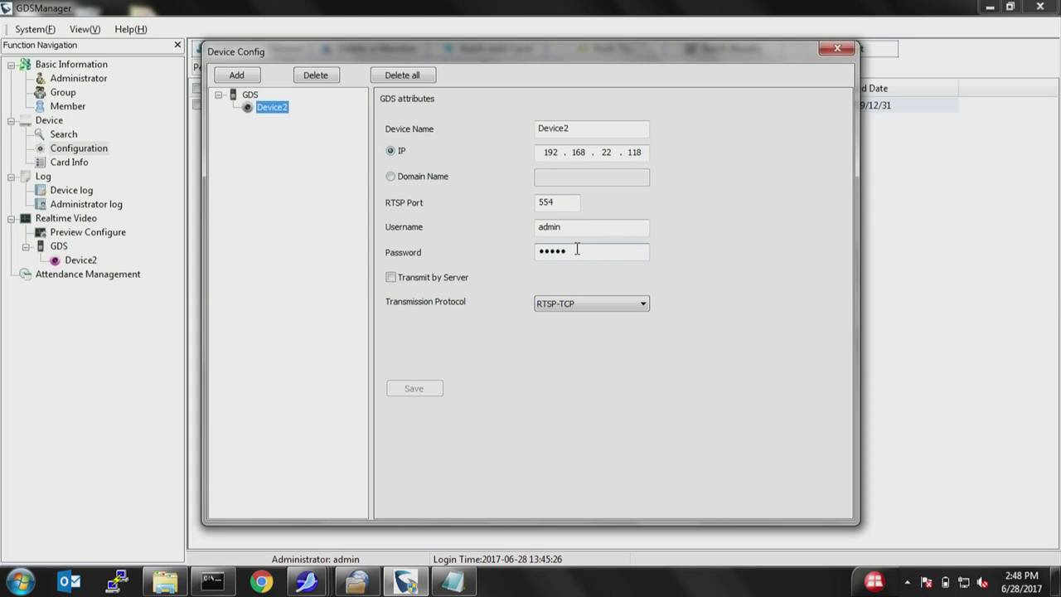
{"action": "left_click", "coordinate": [837, 48]}
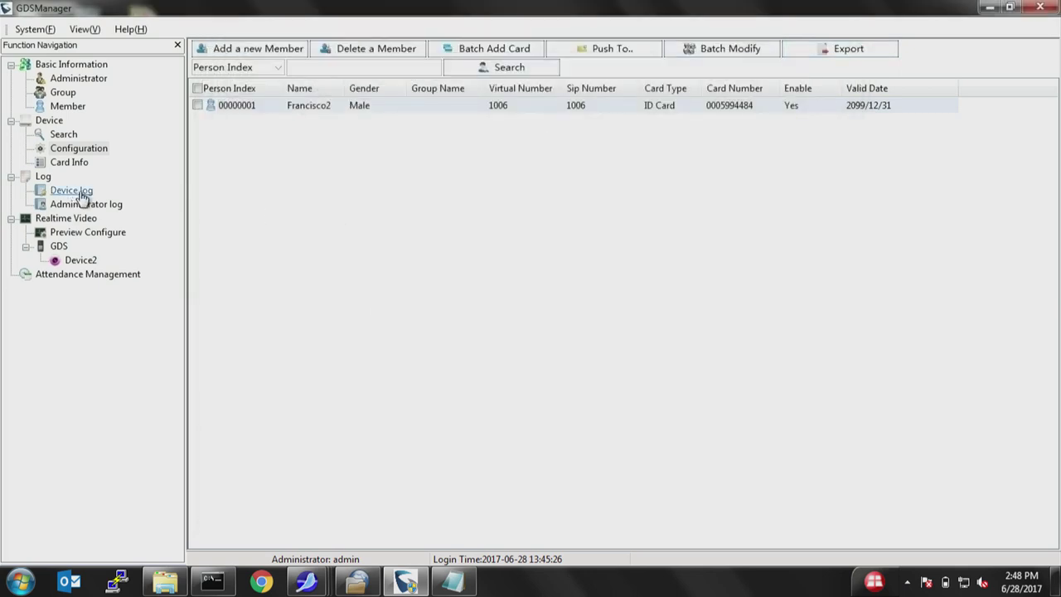
Play Device2's Front Door feed in Realtime Video and dismiss its right-click menu.
{"action": "left_click", "coordinate": [65, 219]}
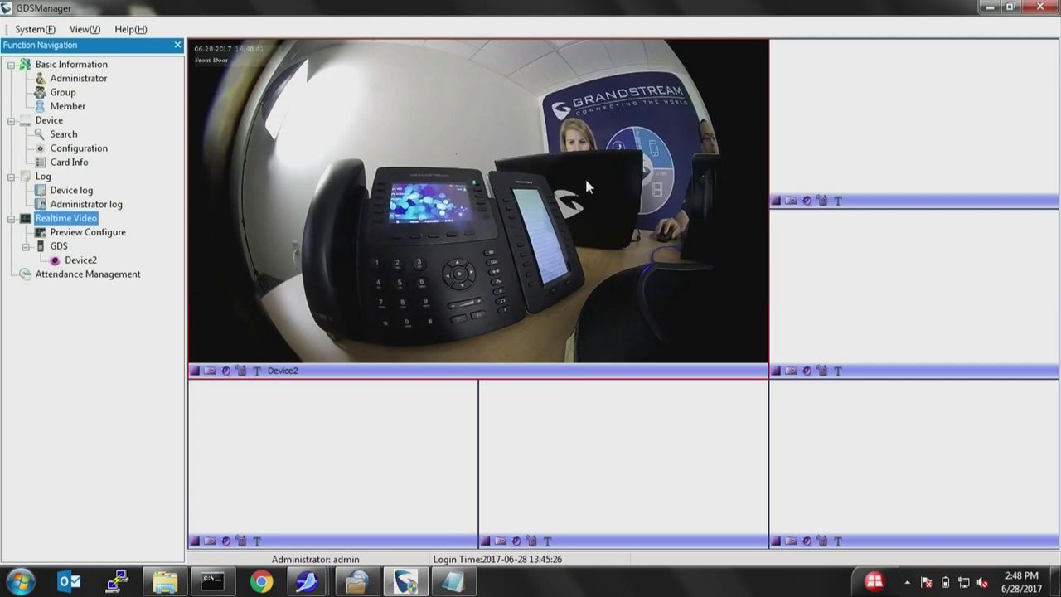
{"action": "right_click", "coordinate": [375, 170]}
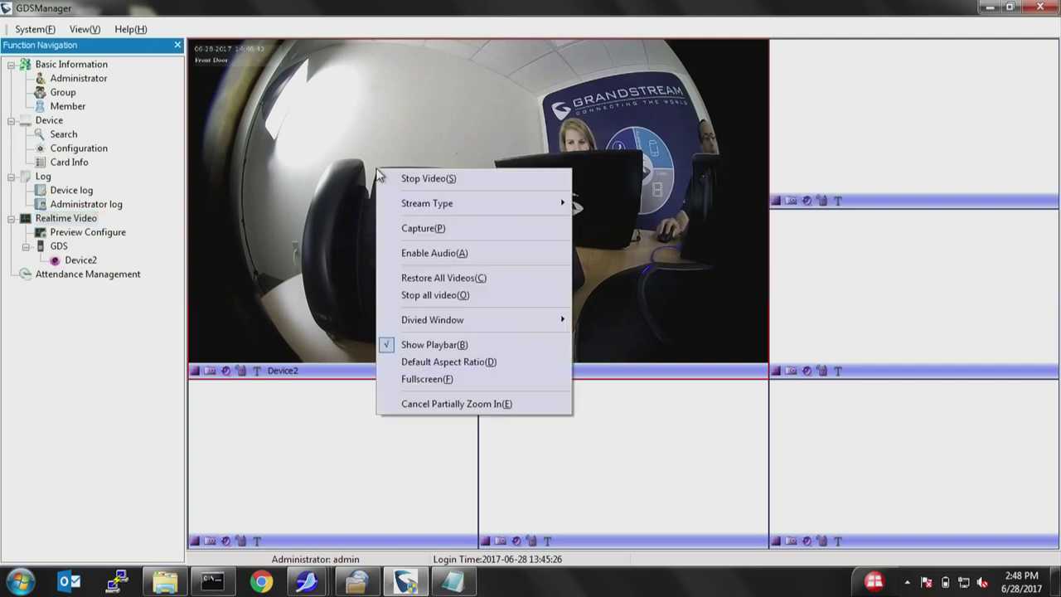
{"action": "mouse_move", "coordinate": [450, 321]}
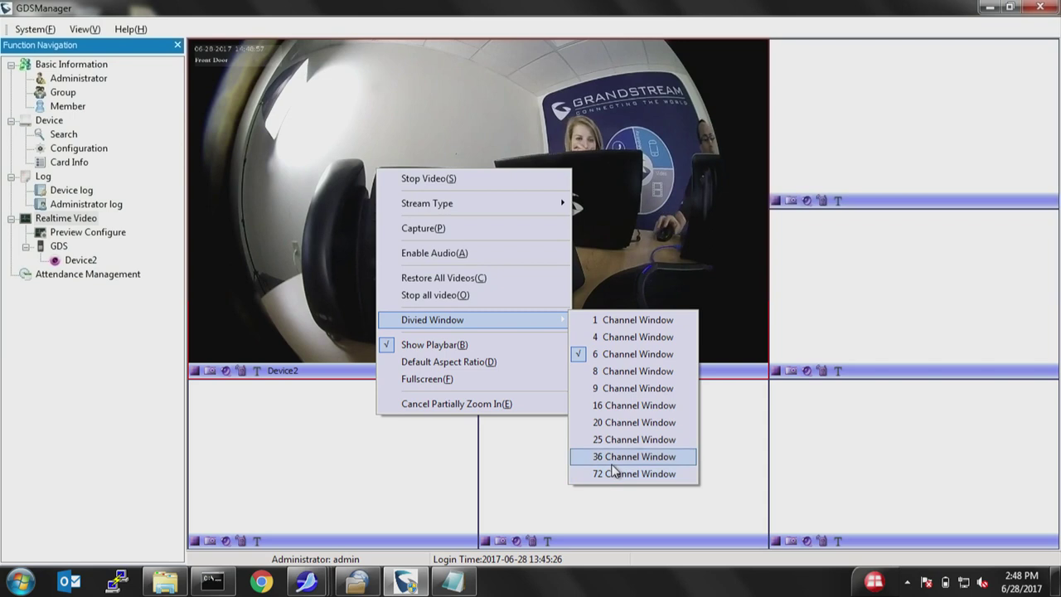
{"action": "left_click", "coordinate": [87, 356]}
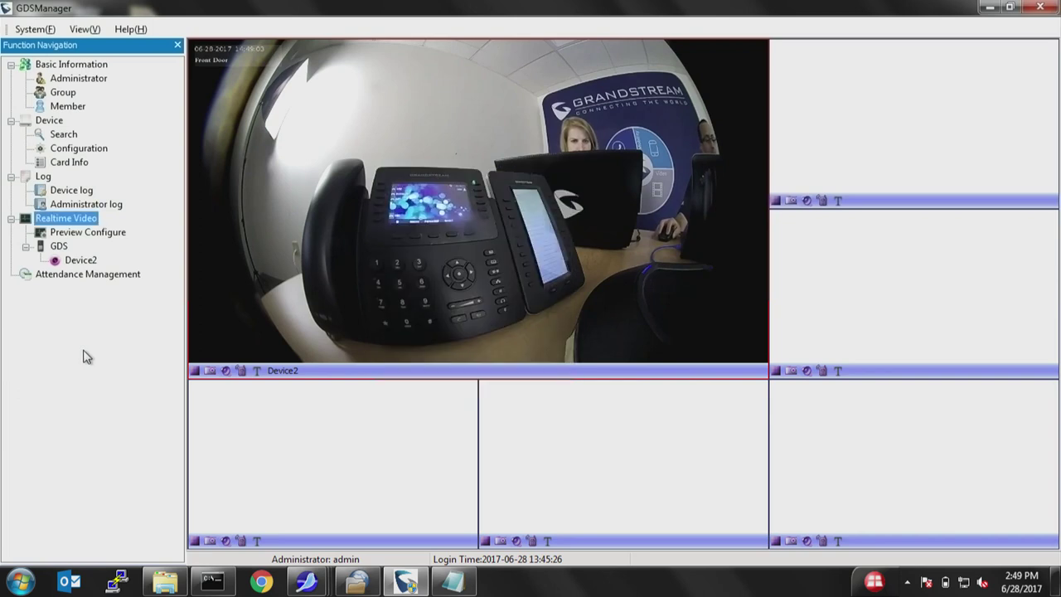
{"action": "left_click", "coordinate": [65, 191]}
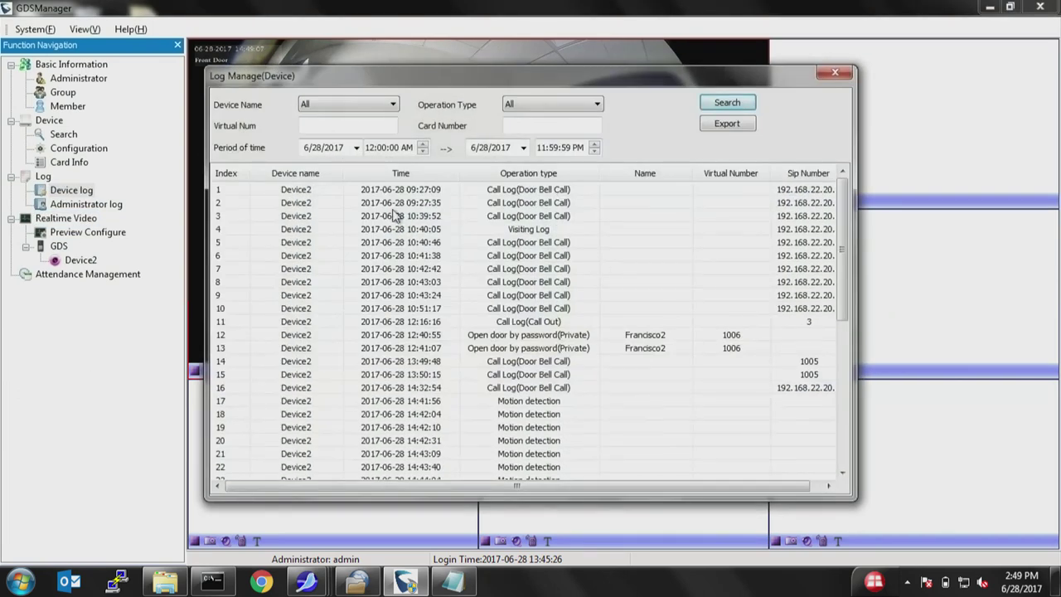
{"action": "scroll", "coordinate": [829, 248], "scroll_direction": "down", "scroll_amount": 2}
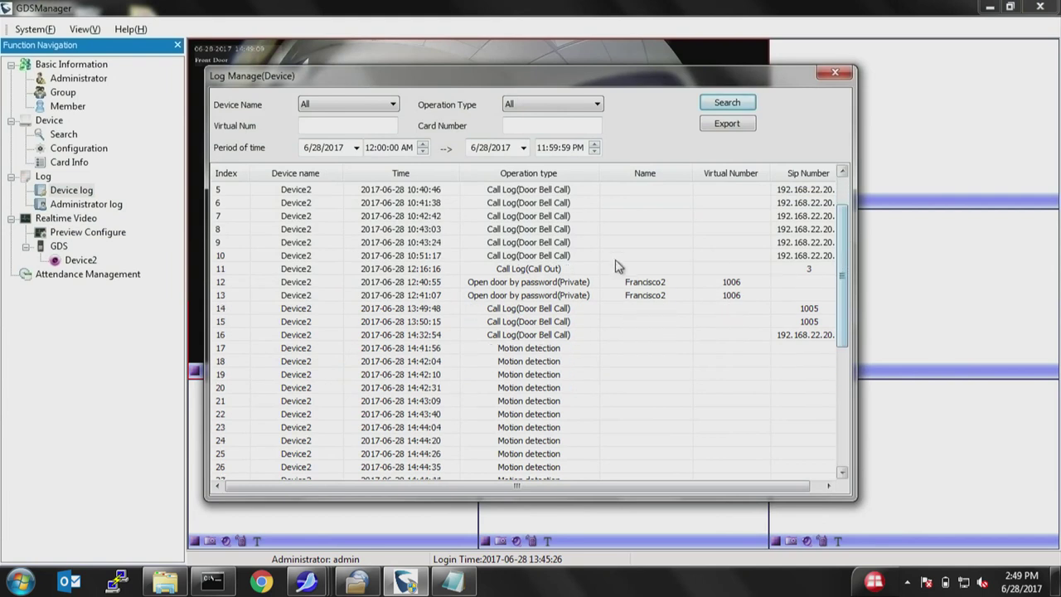
{"action": "left_click", "coordinate": [638, 283]}
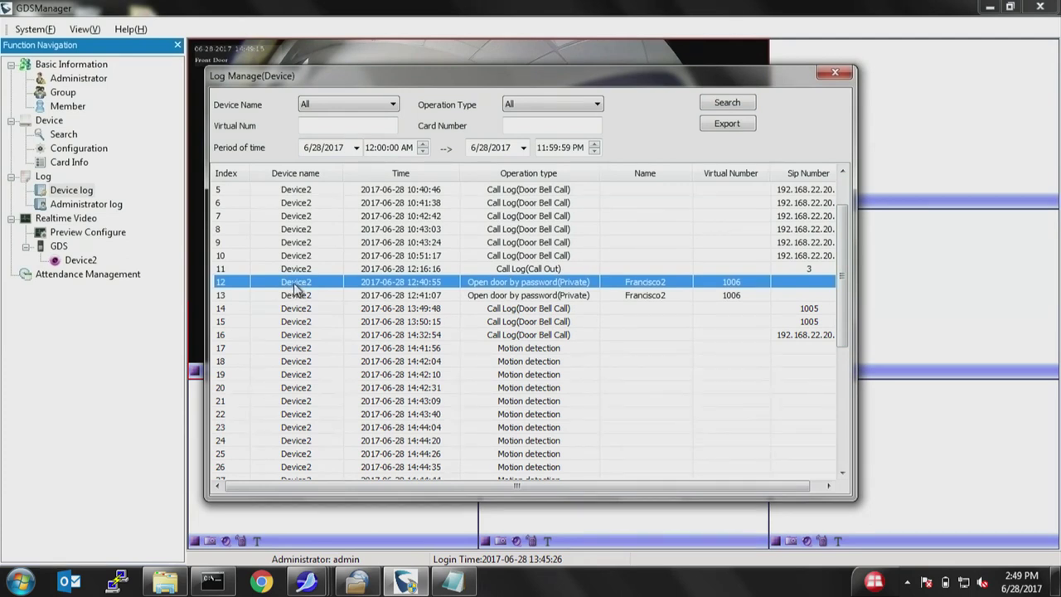
{"action": "left_click", "coordinate": [736, 299]}
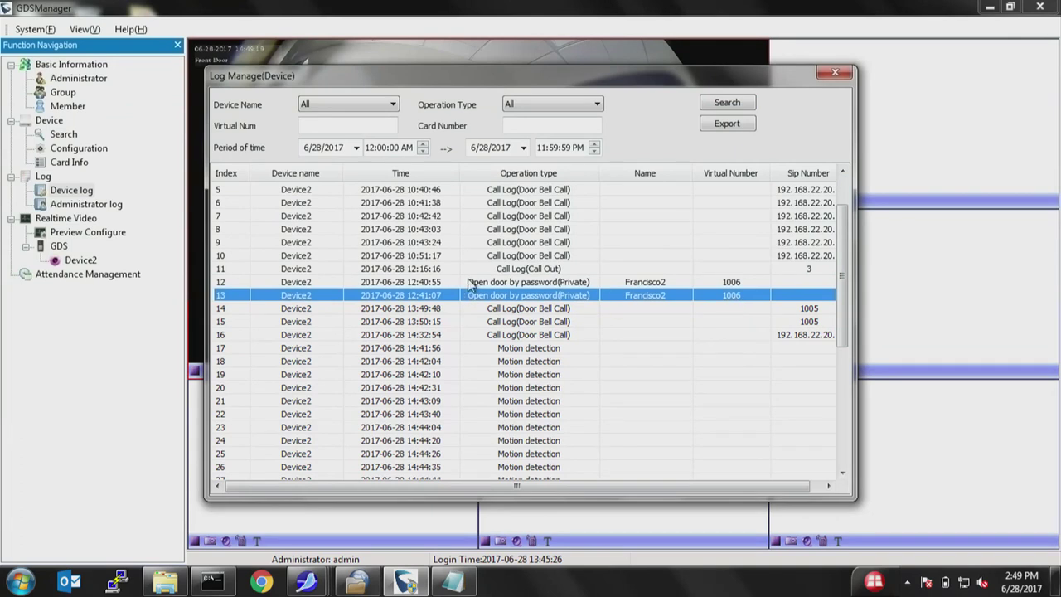
{"action": "left_click", "coordinate": [835, 73]}
{"action": "left_click", "coordinate": [73, 204]}
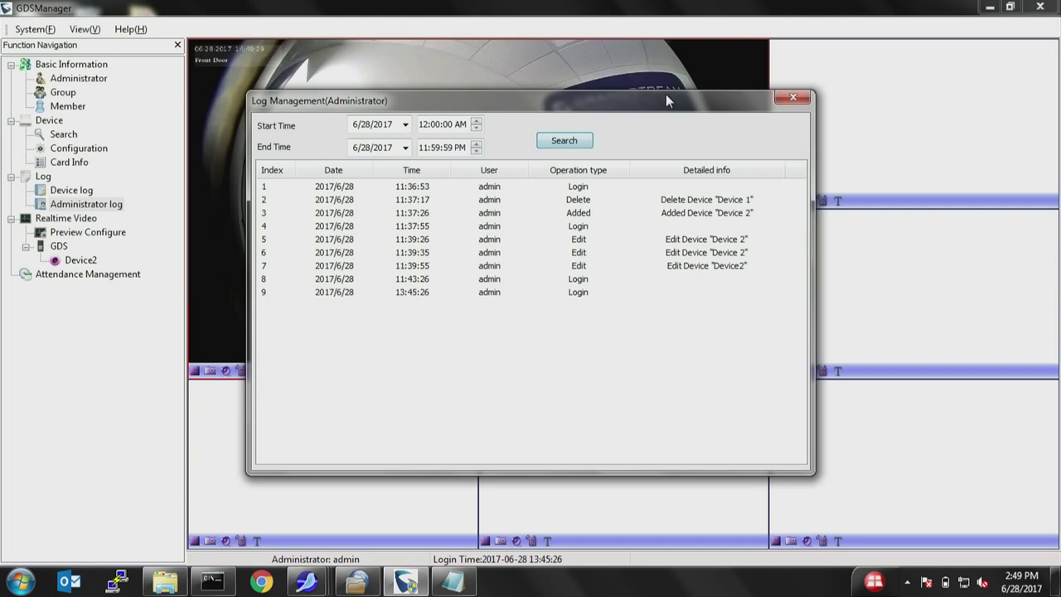
{"action": "left_click", "coordinate": [800, 98]}
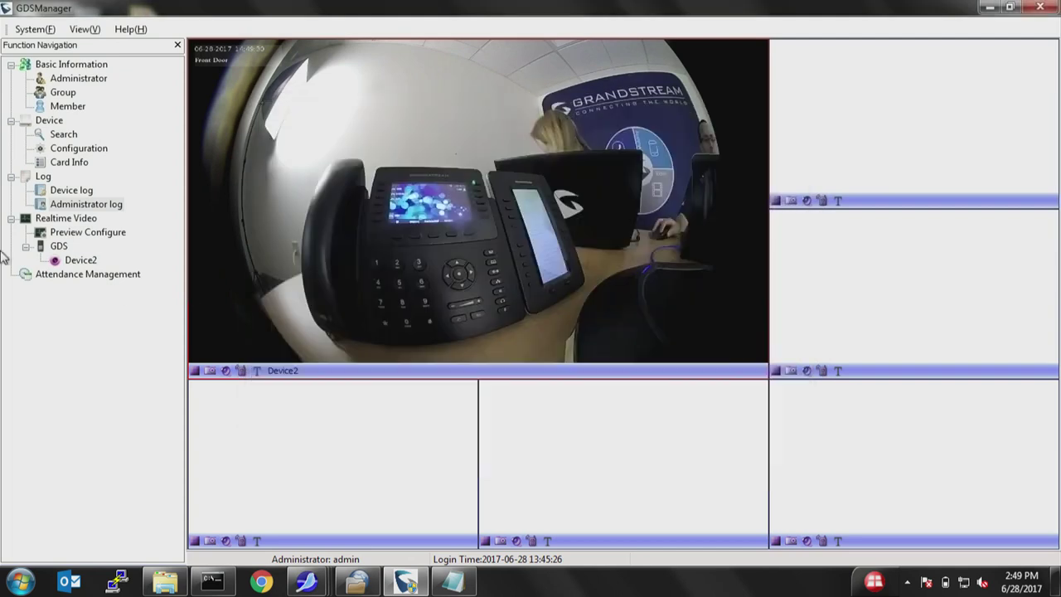
List and refresh attendance timeframes, showing Timeframe_01 (14:00–18:00).
{"action": "left_click", "coordinate": [90, 277]}
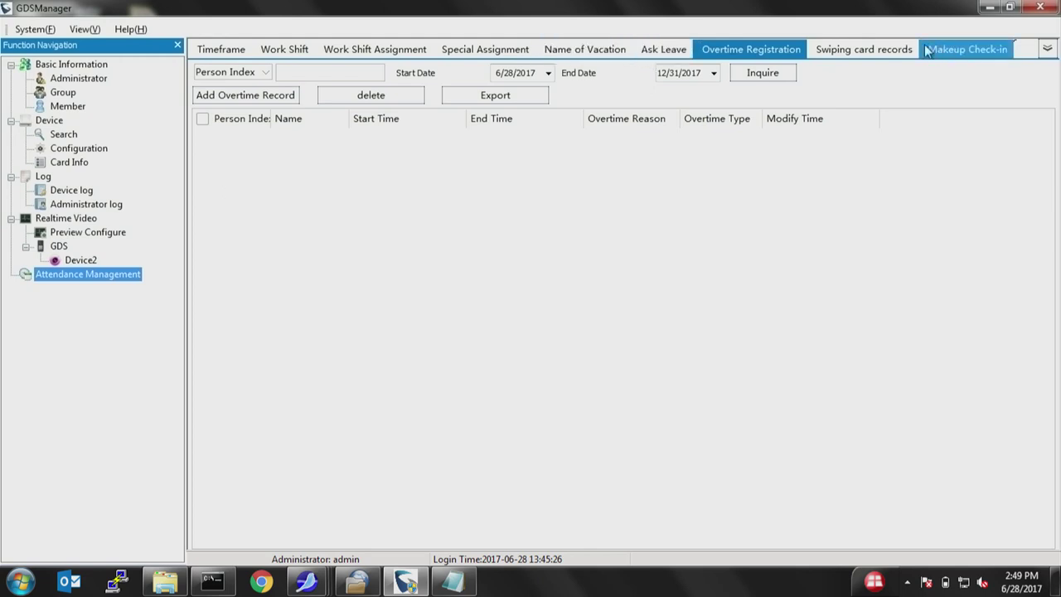
{"action": "left_click", "coordinate": [232, 58]}
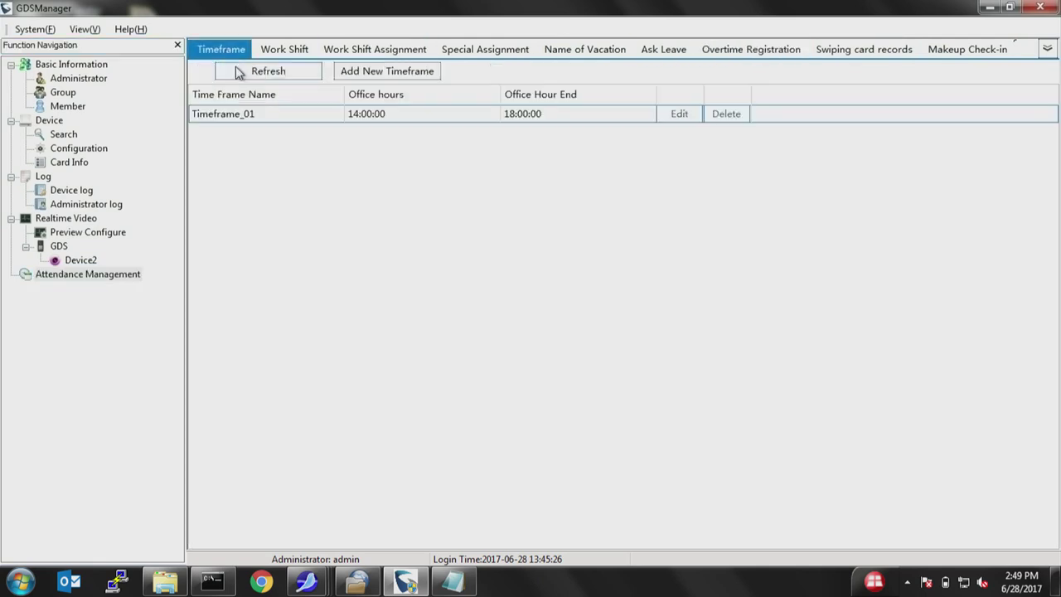
{"action": "left_click", "coordinate": [276, 78]}
Open and close the Add New Timeframe form unsaved, then minimize GDSManager.
{"action": "left_click", "coordinate": [390, 73]}
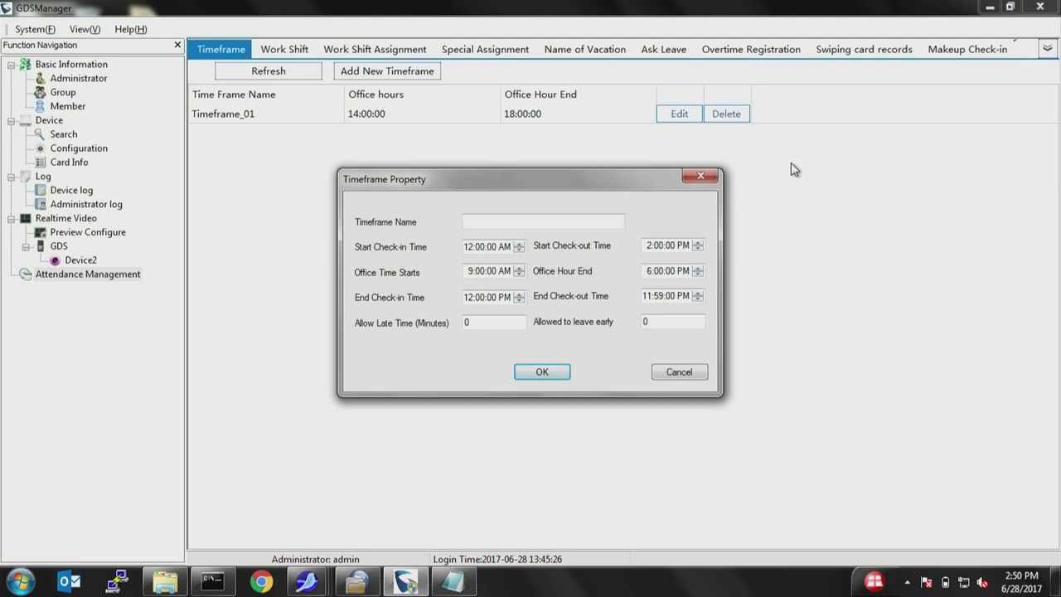
{"action": "left_click", "coordinate": [701, 177]}
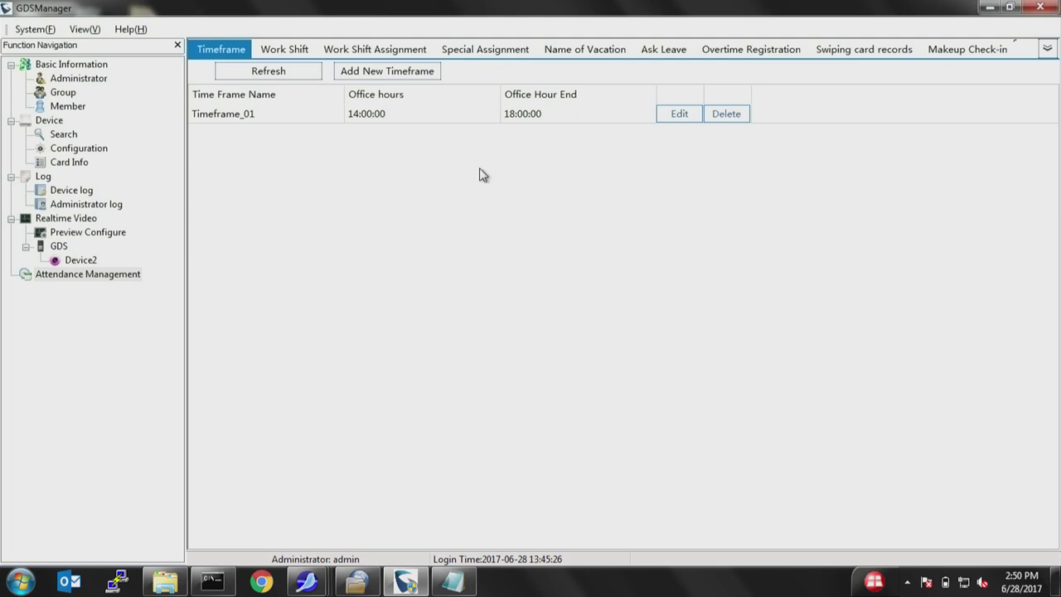
{"action": "left_click", "coordinate": [990, 10]}
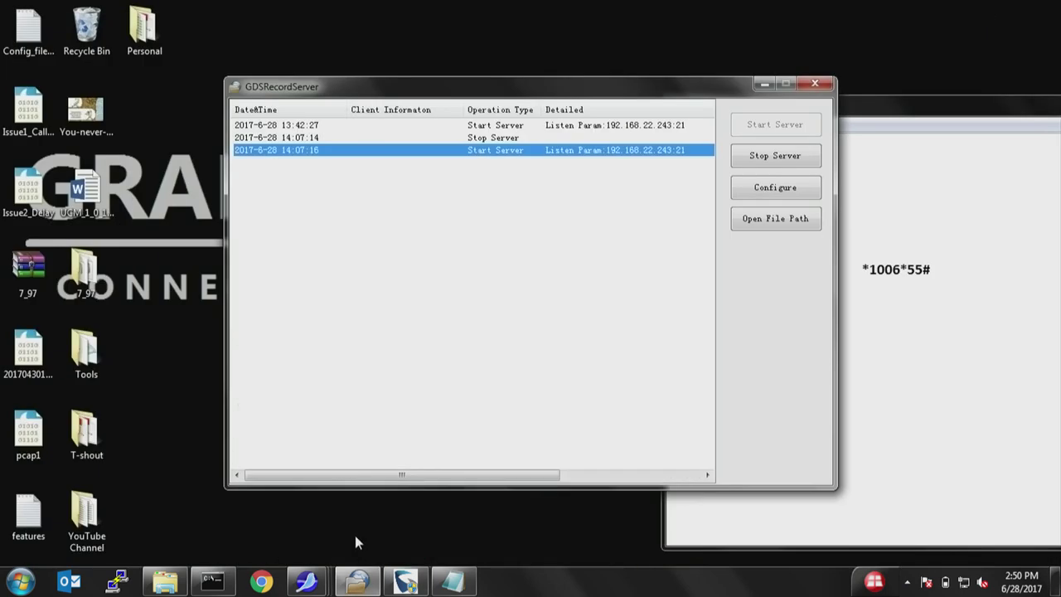
Restore the SeaMonkey window showing the GDS3710 System Info page.
{"action": "left_click", "coordinate": [305, 583]}
{"action": "left_click", "coordinate": [120, 505]}
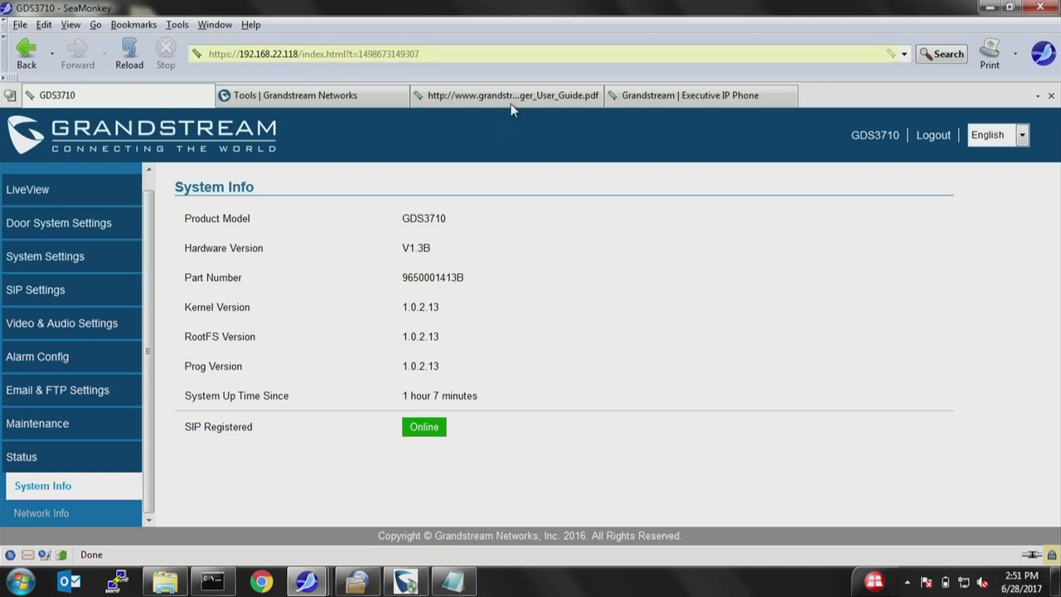
Navigate the Grandstream site through Video Door Systems to the GDS3710 product page.
{"action": "left_click", "coordinate": [356, 104]}
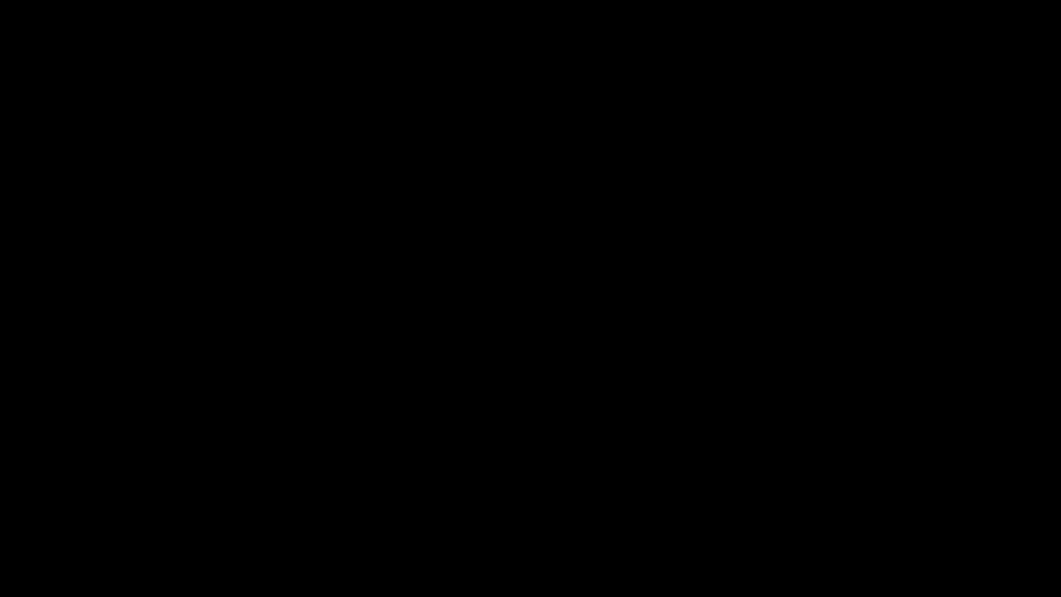
{"action": "mouse_move", "coordinate": [530, 149]}
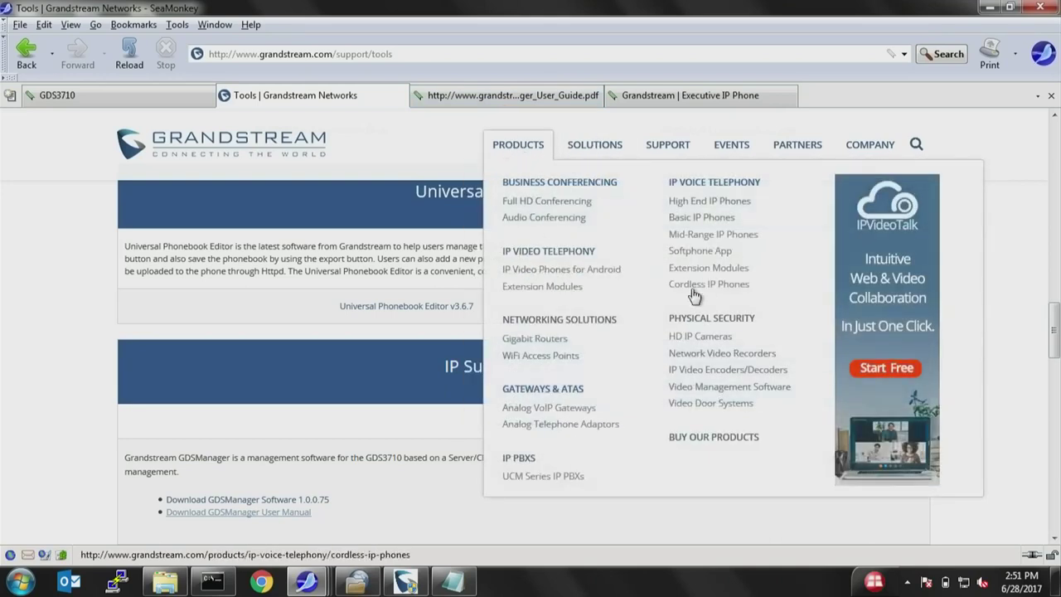
{"action": "left_click", "coordinate": [730, 404]}
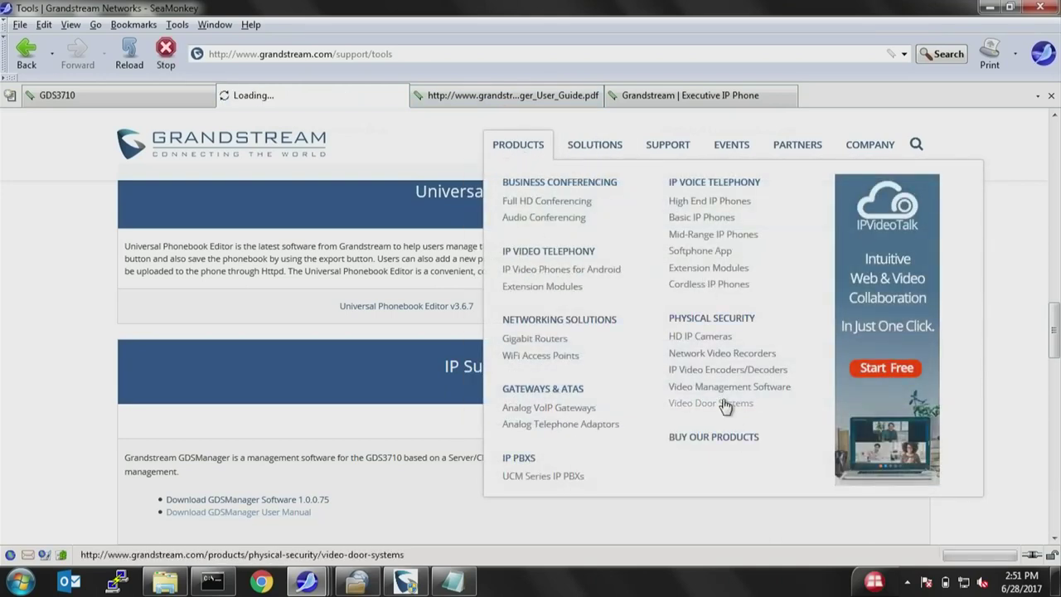
{"action": "scroll", "coordinate": [485, 390], "scroll_direction": "down", "scroll_amount": 3}
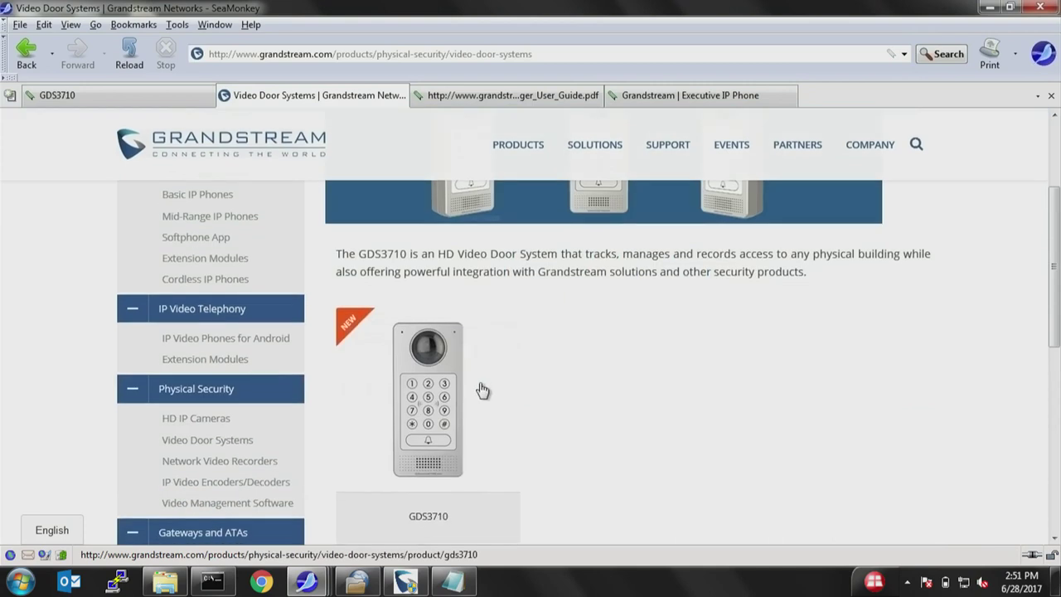
{"action": "left_click", "coordinate": [436, 513]}
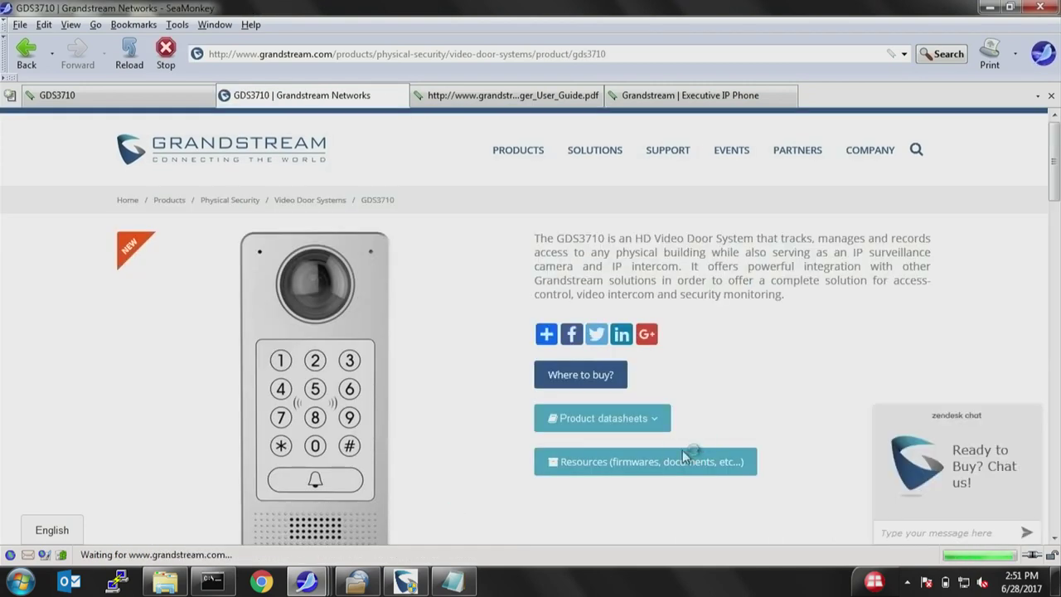
From the GDS3710 Resources section, open the GDS3710 User Manual PDF.
{"action": "left_click", "coordinate": [657, 467]}
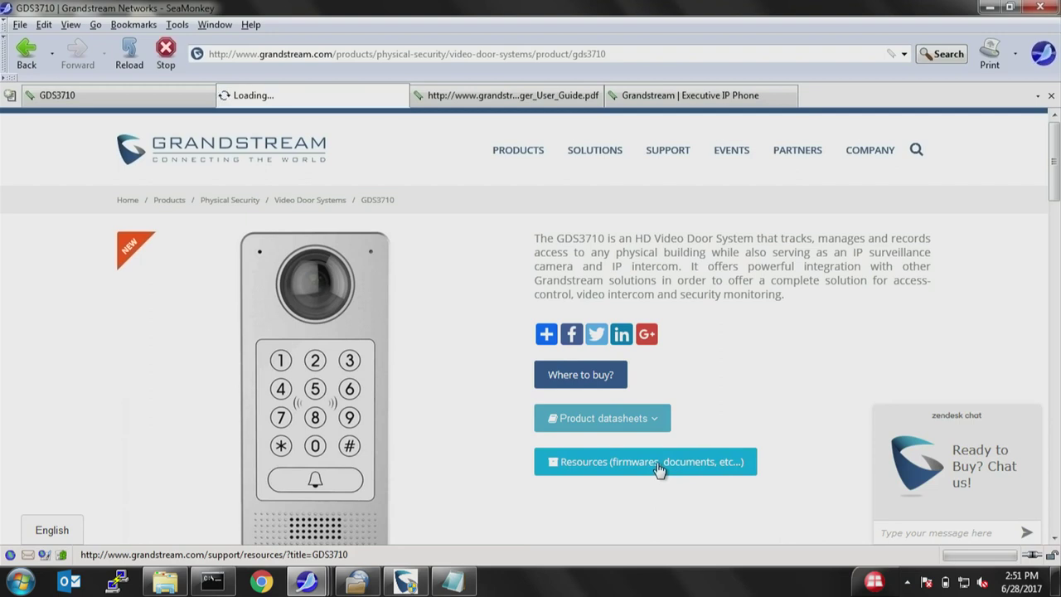
{"action": "scroll", "coordinate": [421, 369], "scroll_direction": "down", "scroll_amount": 10}
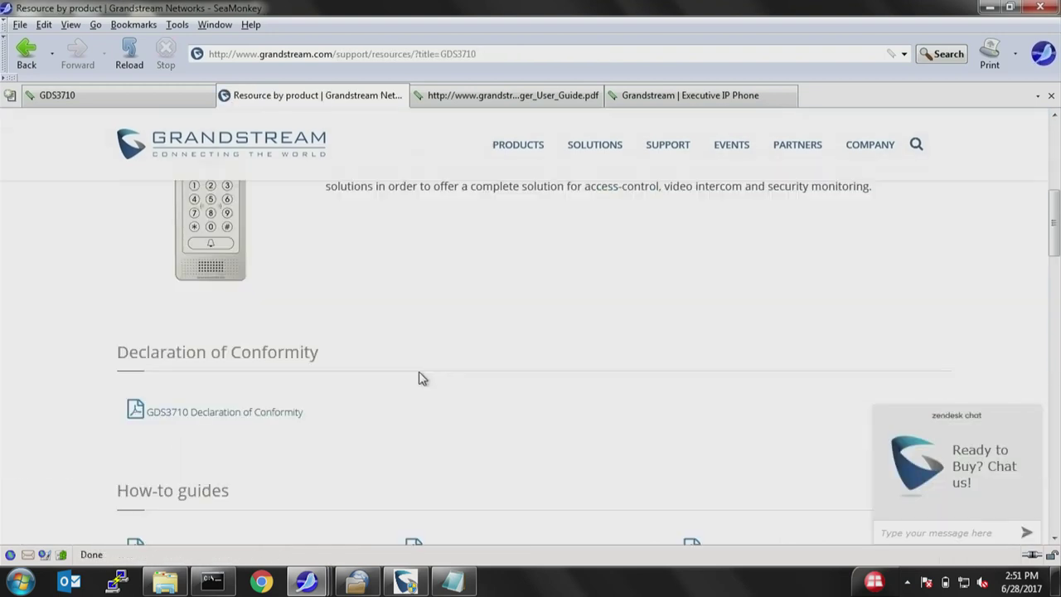
{"action": "scroll", "coordinate": [421, 375], "scroll_direction": "down", "scroll_amount": 2}
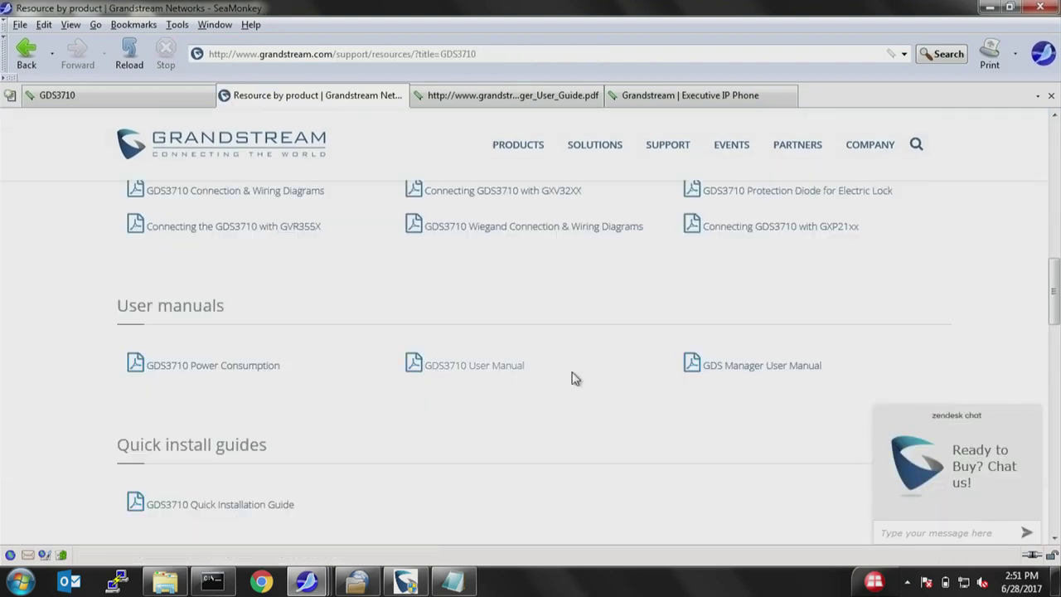
{"action": "left_click", "coordinate": [466, 367]}
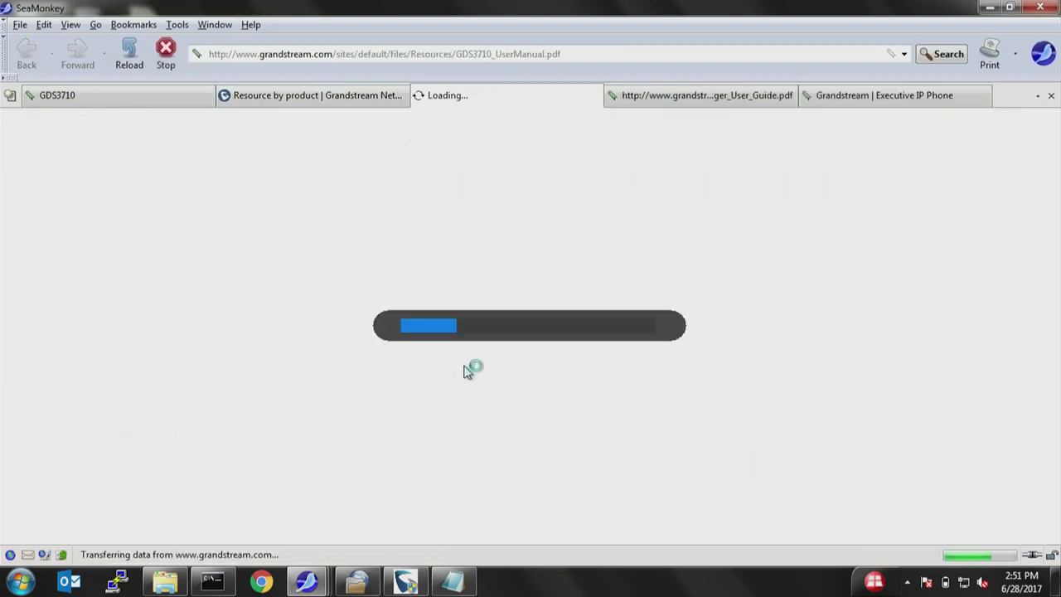